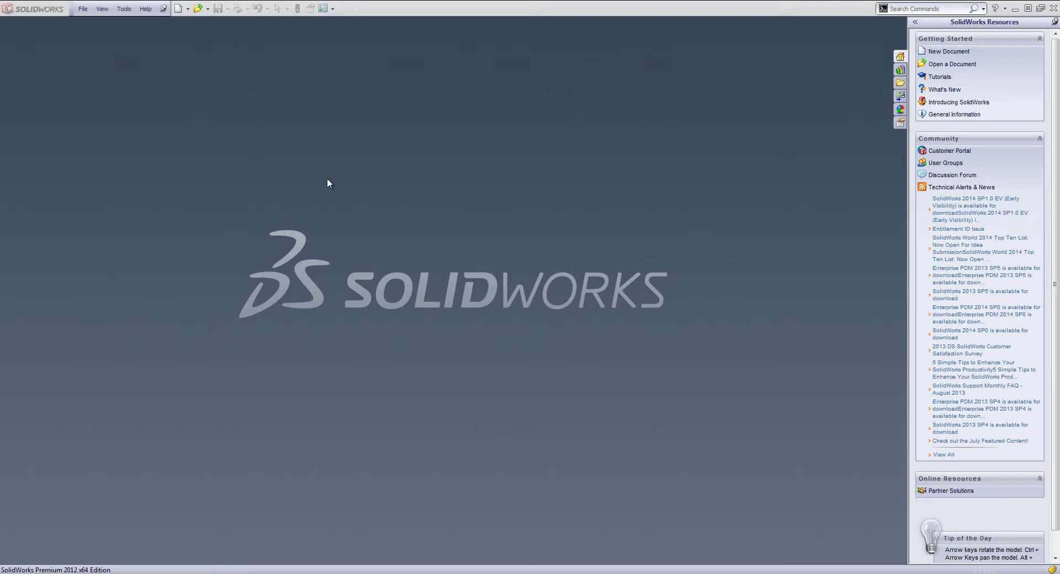
# Step: Open the MB-Actros+Container assembly from the Tank > Truck folder on the desktop, listing all file types
pyautogui.click(82, 9)
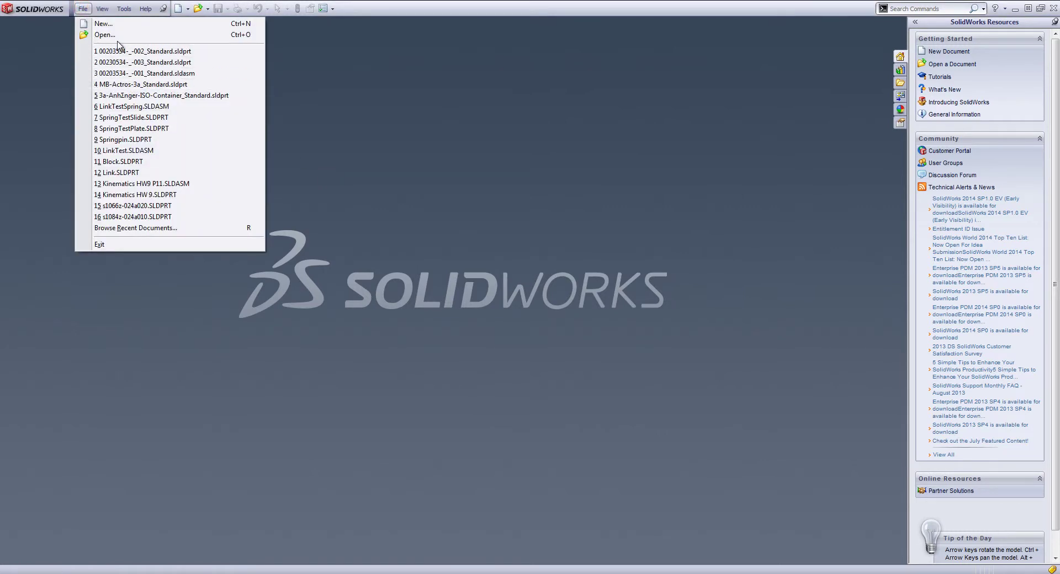
pyautogui.click(117, 37)
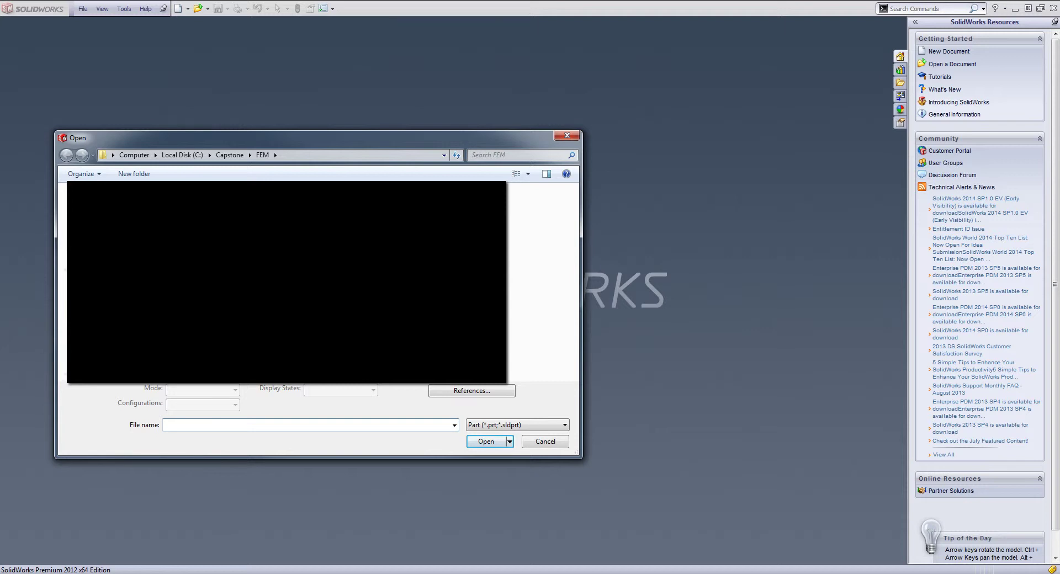
pyautogui.click(91, 262)
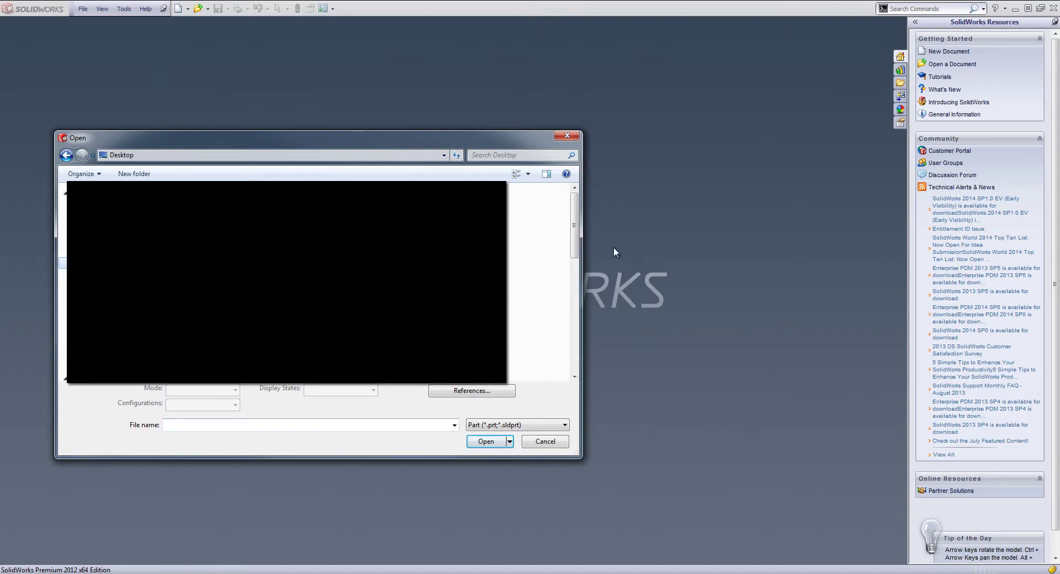
pyautogui.moveTo(575, 217); pyautogui.dragTo(572, 301)
pyautogui.doubleClick(331, 282)
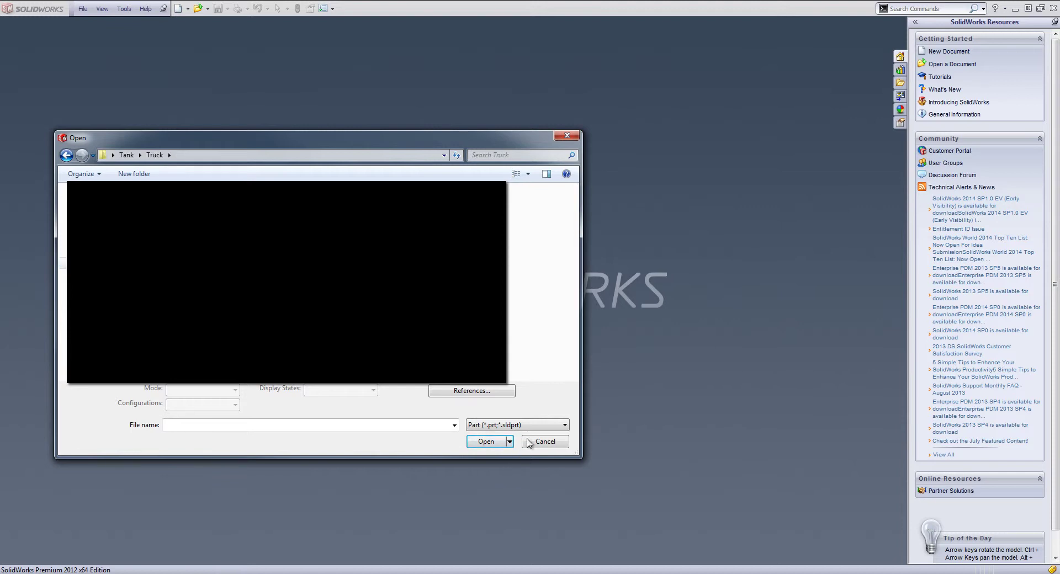
pyautogui.click(553, 425)
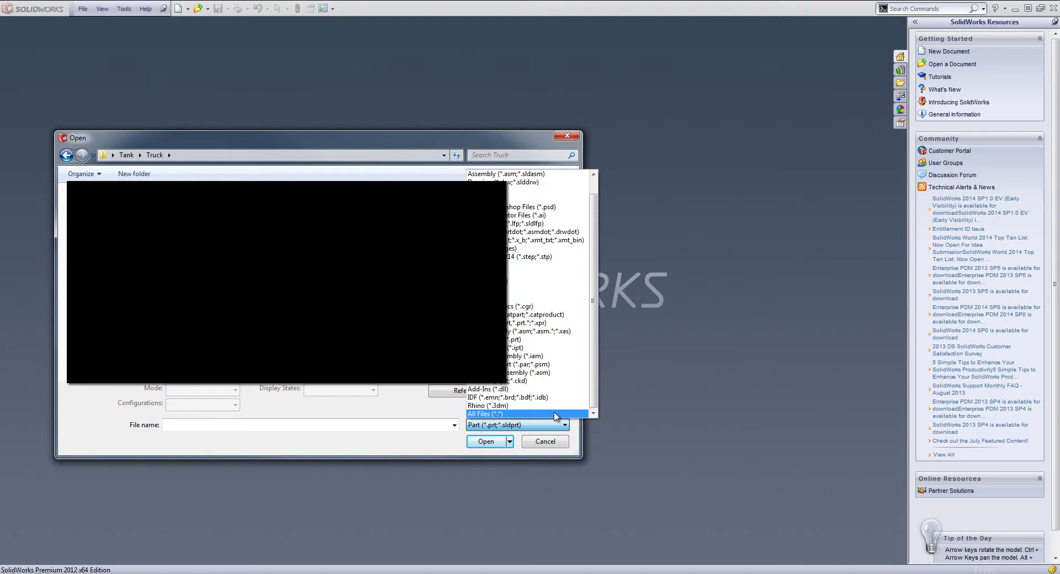
pyautogui.click(555, 415)
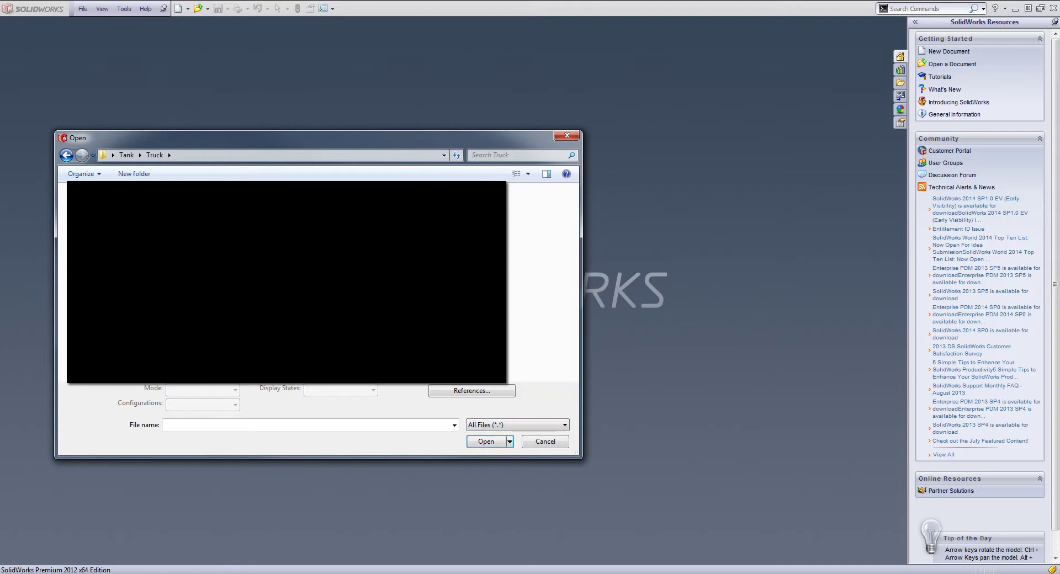
pyautogui.click(486, 441)
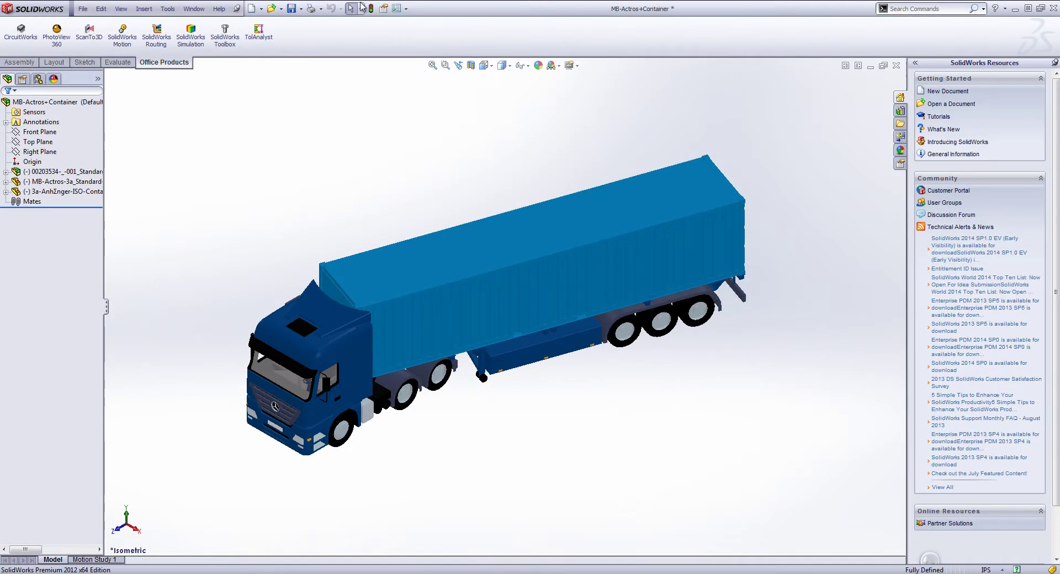
# Step: Examine the truck and container trailer assembly from several distances, along with its list of appearances
pyautogui.click(54, 79)
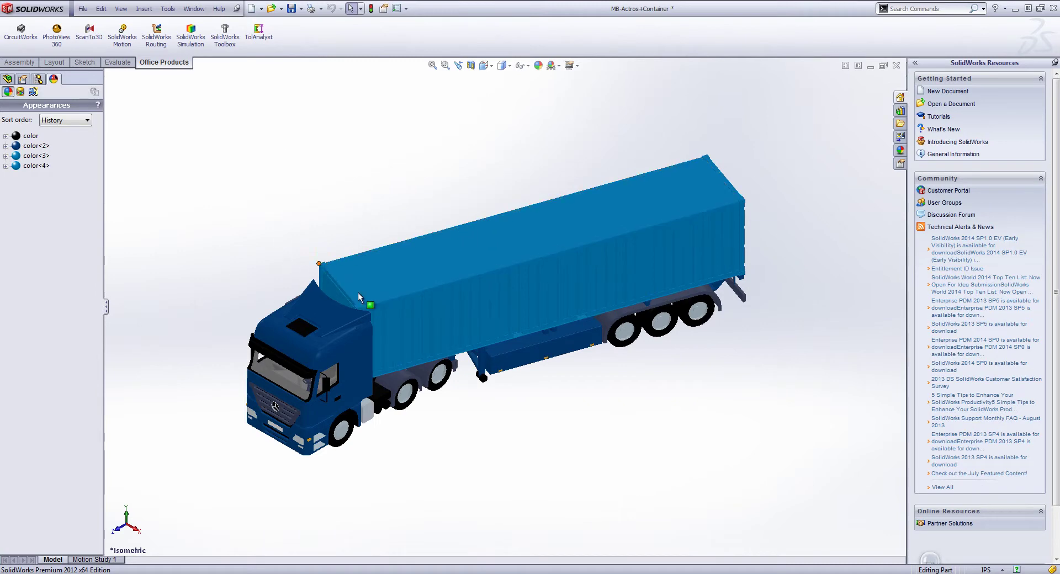
pyautogui.moveTo(636, 489); pyautogui.dragTo(612, 453, button='middle')
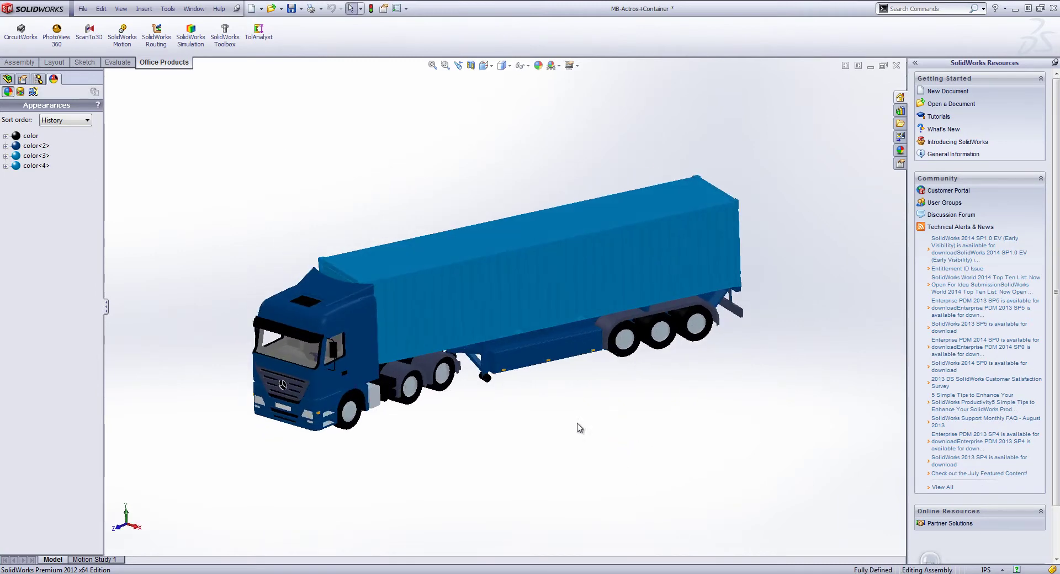
pyautogui.scroll(-5, 316, 378)
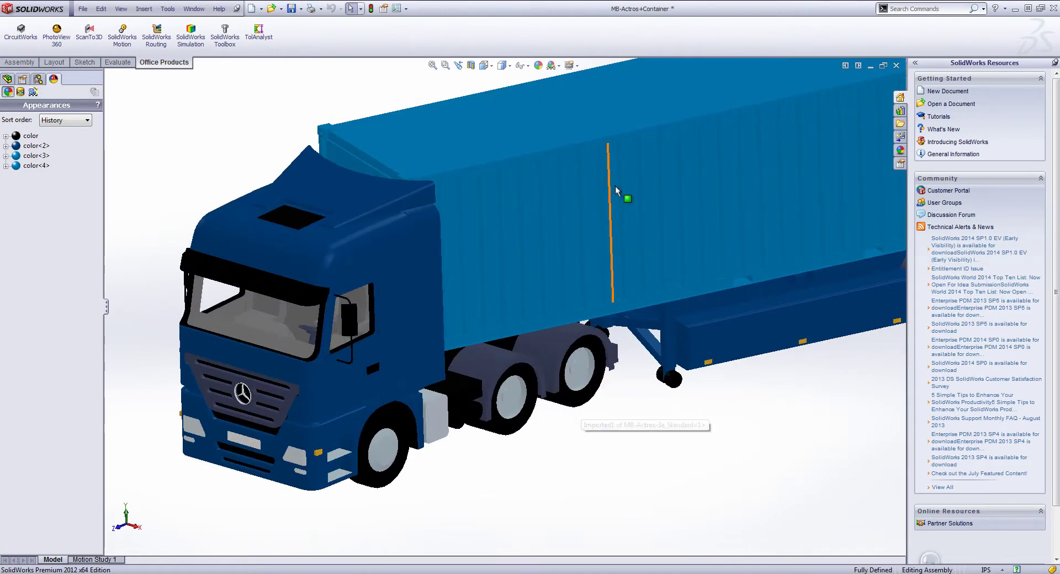
pyautogui.scroll(3, 784, 345)
pyautogui.scroll(3, 488, 263)
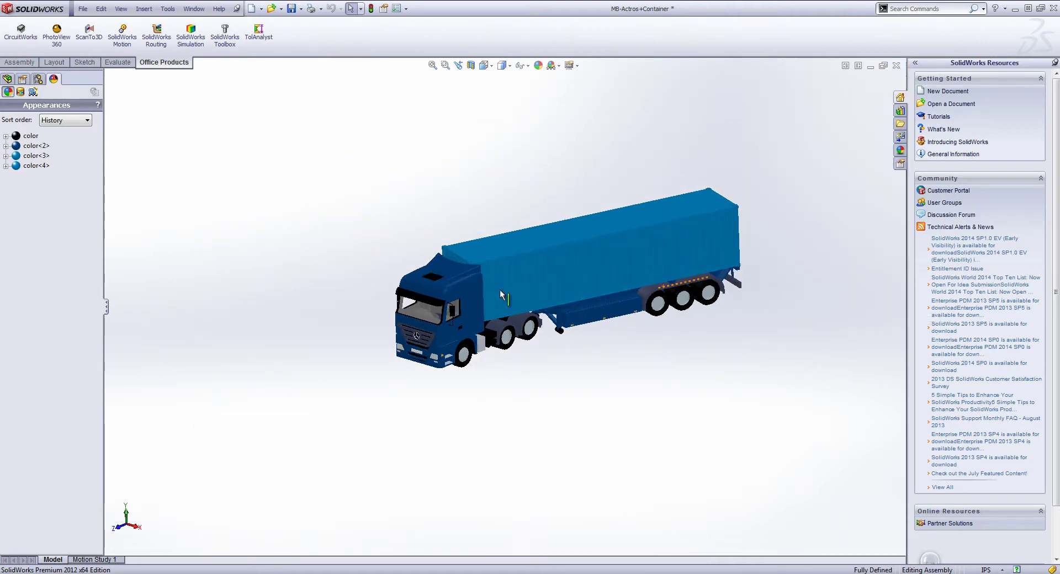
pyautogui.scroll(-3, 424, 264)
pyautogui.scroll(3, 779, 406)
pyautogui.scroll(-5, 361, 338)
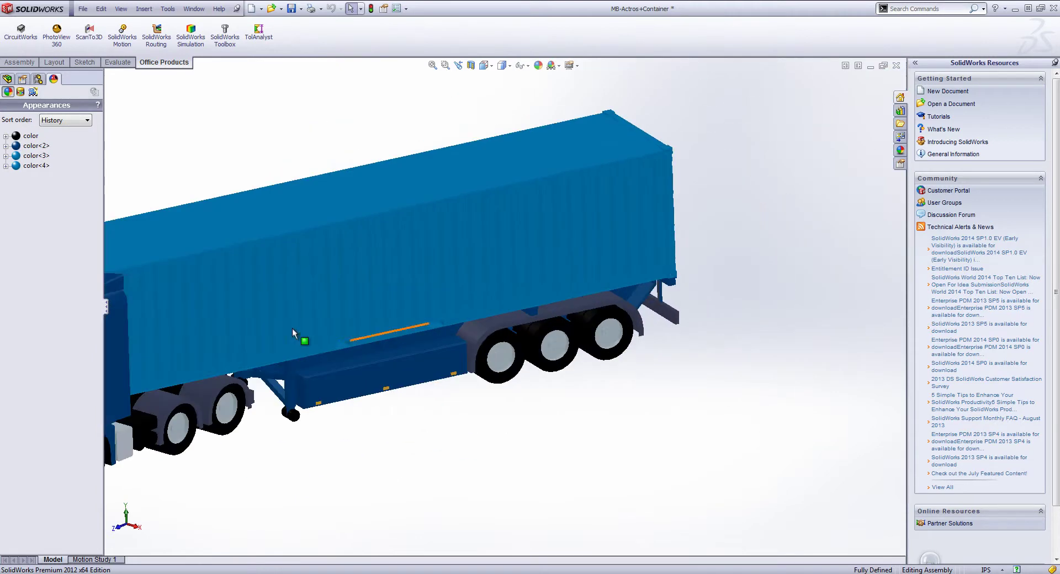
pyautogui.scroll(3, 218, 308)
pyautogui.scroll(-3, 171, 308)
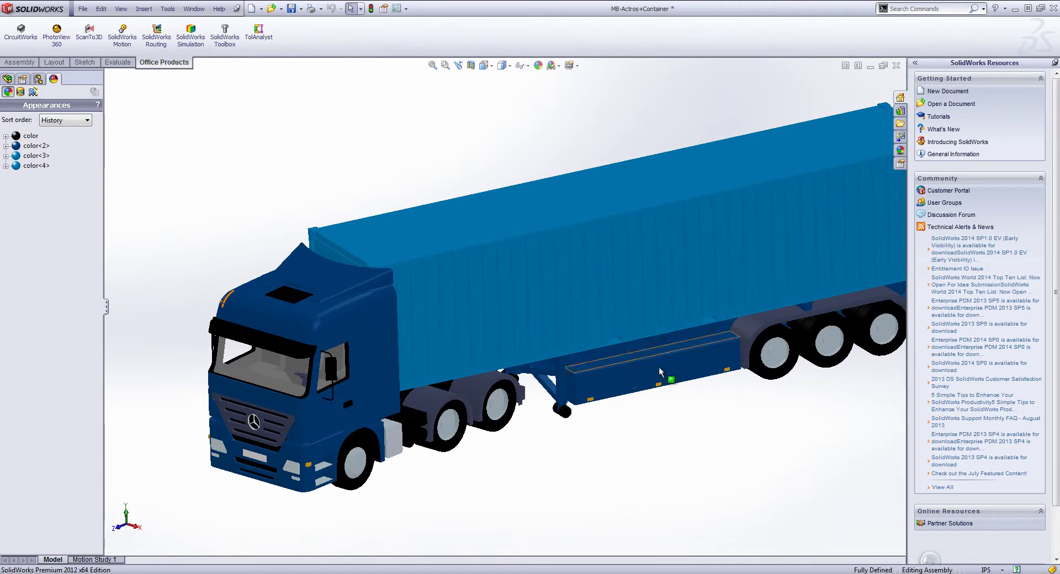
pyautogui.scroll(-3, 718, 431)
pyautogui.scroll(5, 691, 456)
pyautogui.scroll(-2, 681, 429)
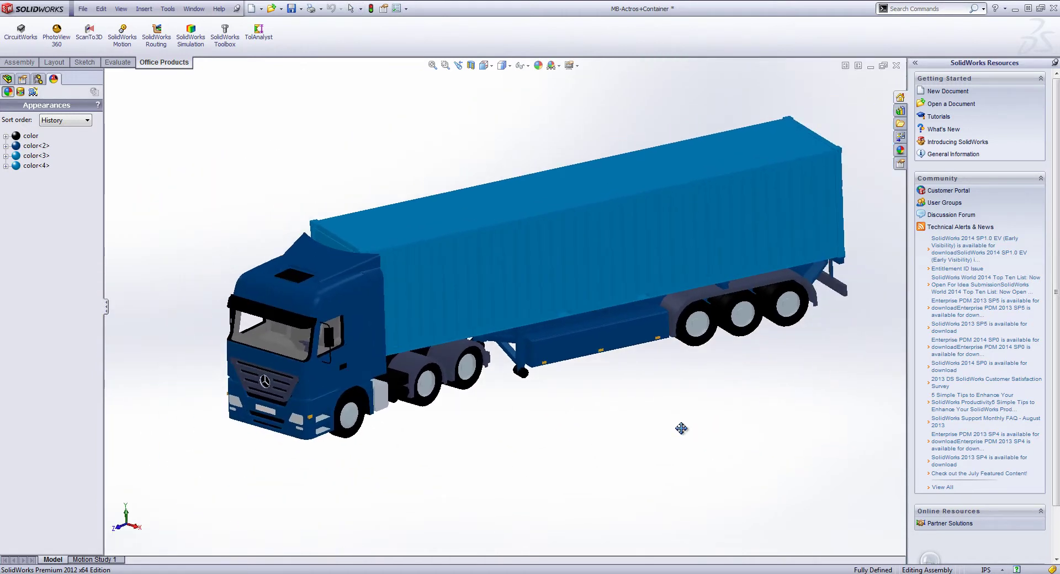
# Step: Open the truck cab component MB-Actros-3a_Standard as a separate part and bring the whole cab into view
pyautogui.rightClick(357, 313)
pyautogui.click(656, 366)
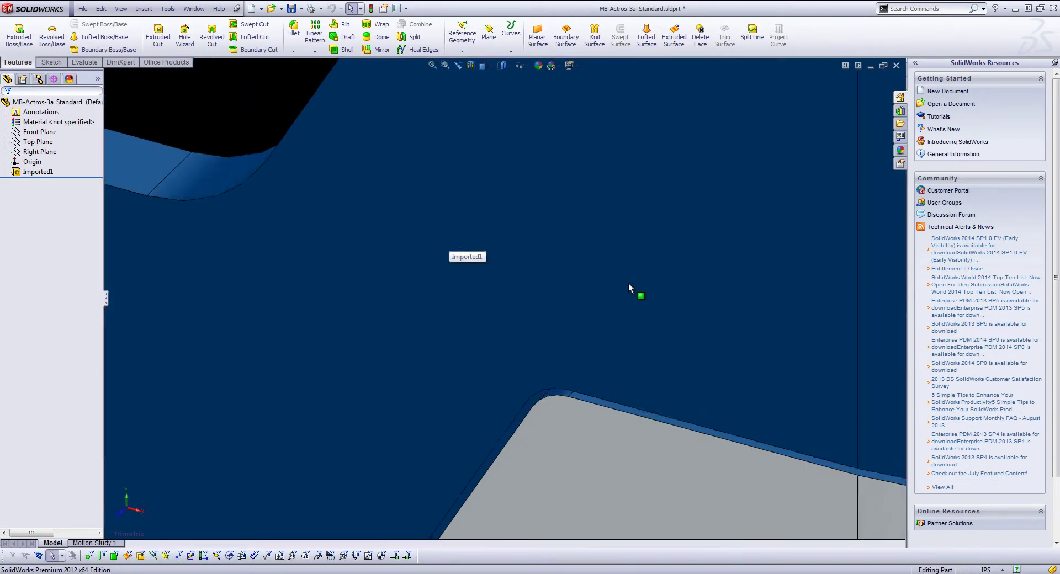
pyautogui.scroll(14, 629, 283)
pyautogui.scroll(-2, 555, 166)
pyautogui.scroll(6, 711, 164)
pyautogui.scroll(-5, 694, 262)
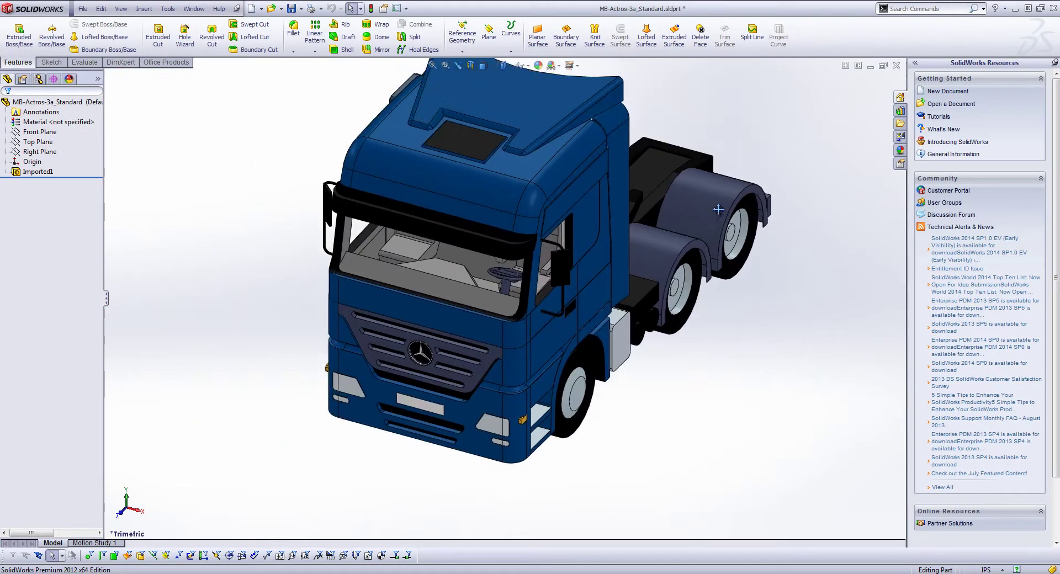
pyautogui.keyDown('ctrl'); pyautogui.moveTo(719, 207); pyautogui.dragTo(711, 235, button='middle'); pyautogui.keyUp('ctrl')
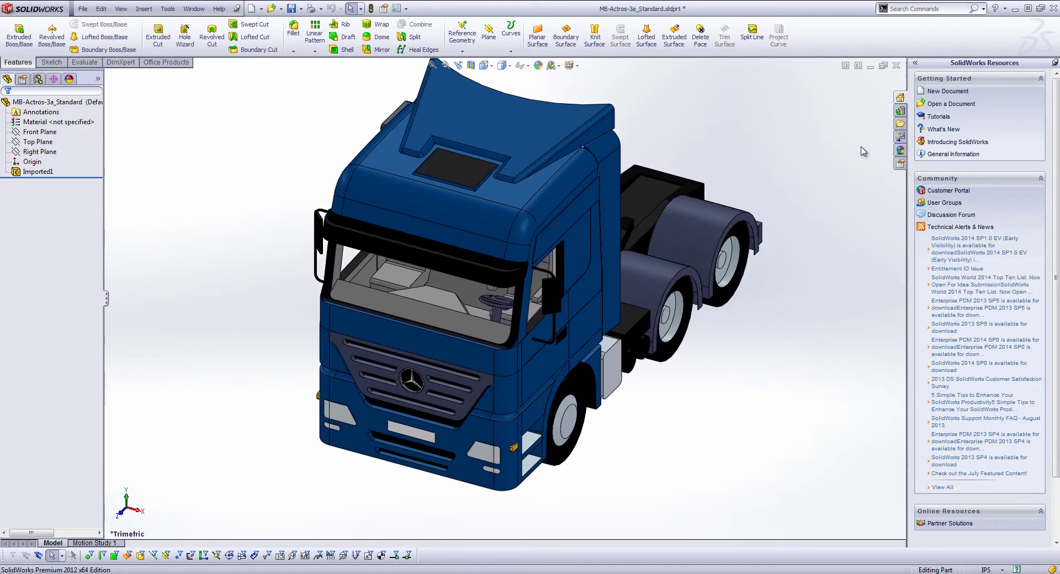
# Step: Browse the appearance library to the Car paints in the Painted category
pyautogui.click(900, 150)
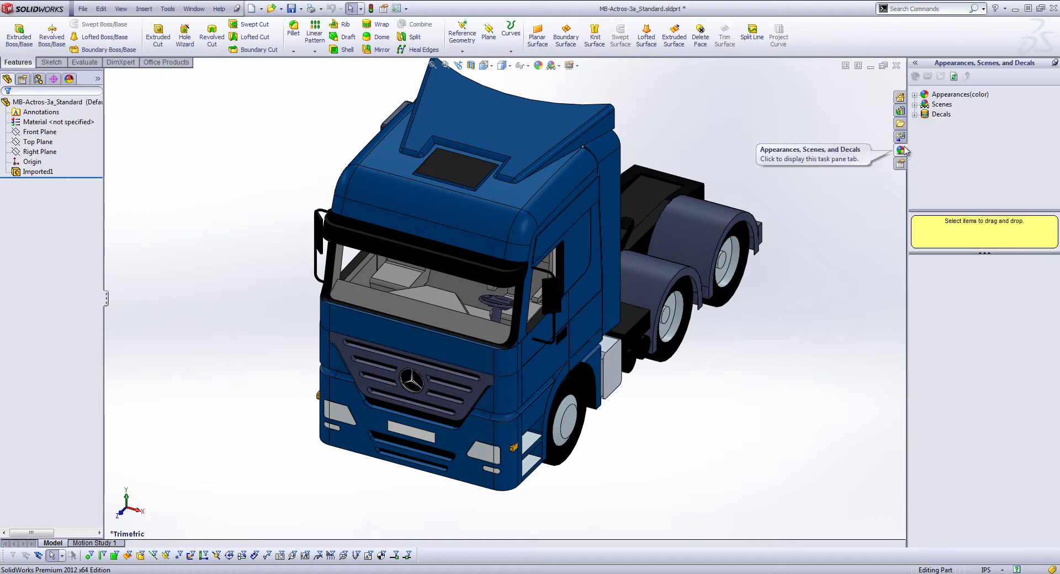
pyautogui.click(915, 95)
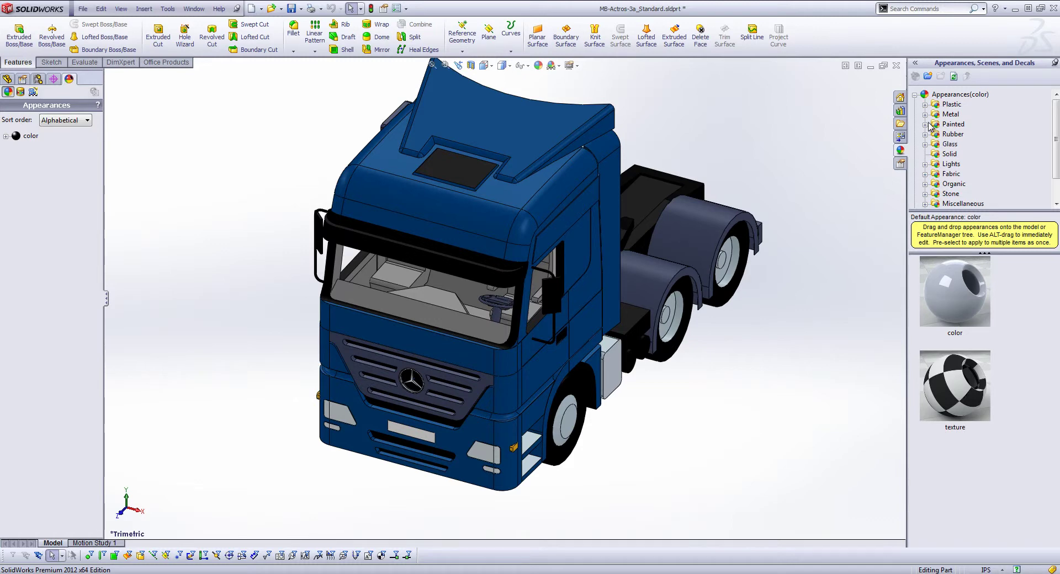
pyautogui.moveTo(1055, 135); pyautogui.dragTo(1055, 147)
pyautogui.scroll(1, 929, 152)
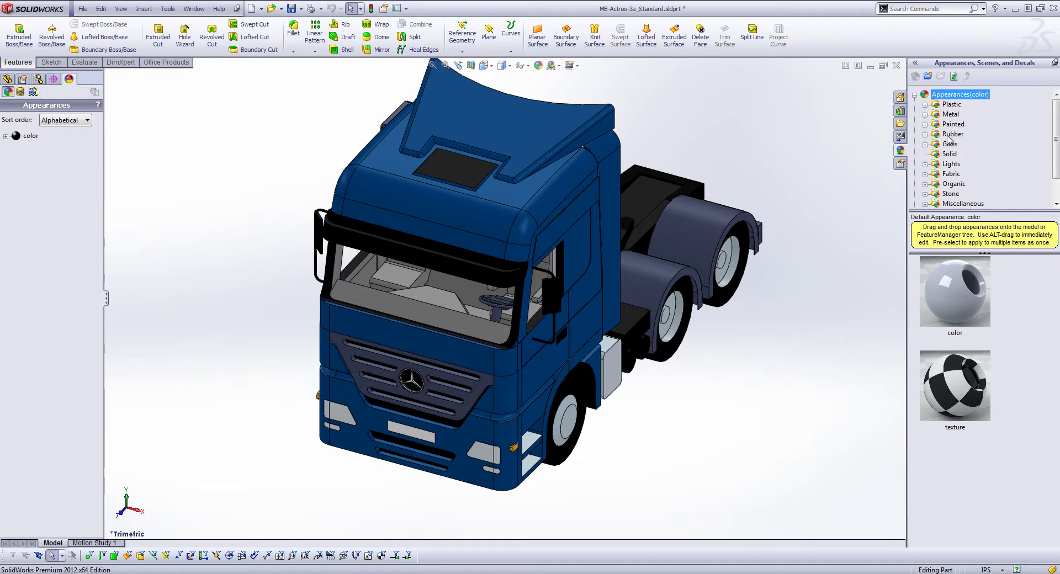
pyautogui.click(925, 125)
pyautogui.click(960, 134)
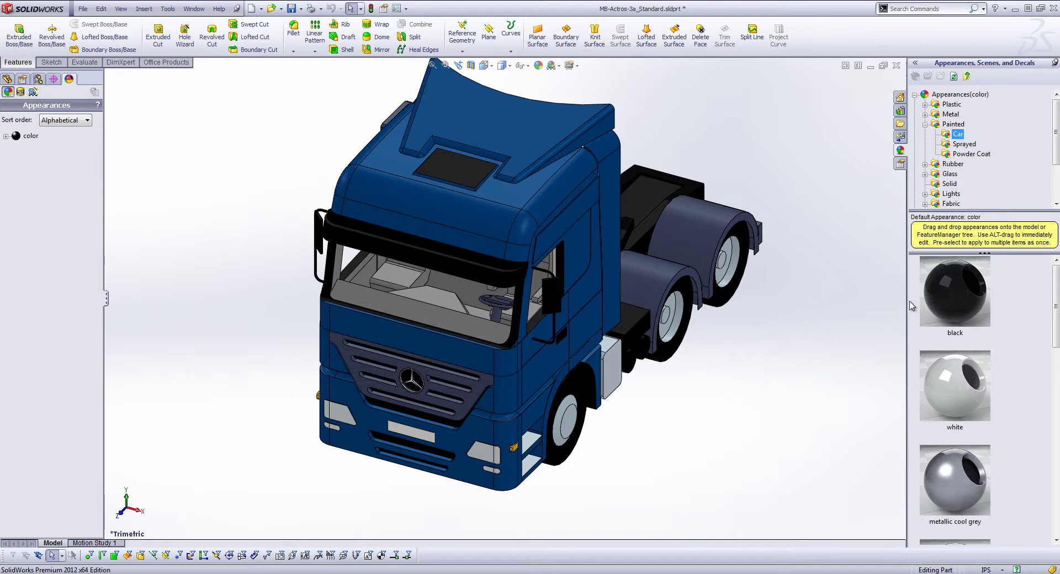
# Step: Measure the distance between the two opposite upper side faces of the cab
pyautogui.click(85, 62)
pyautogui.click(43, 36)
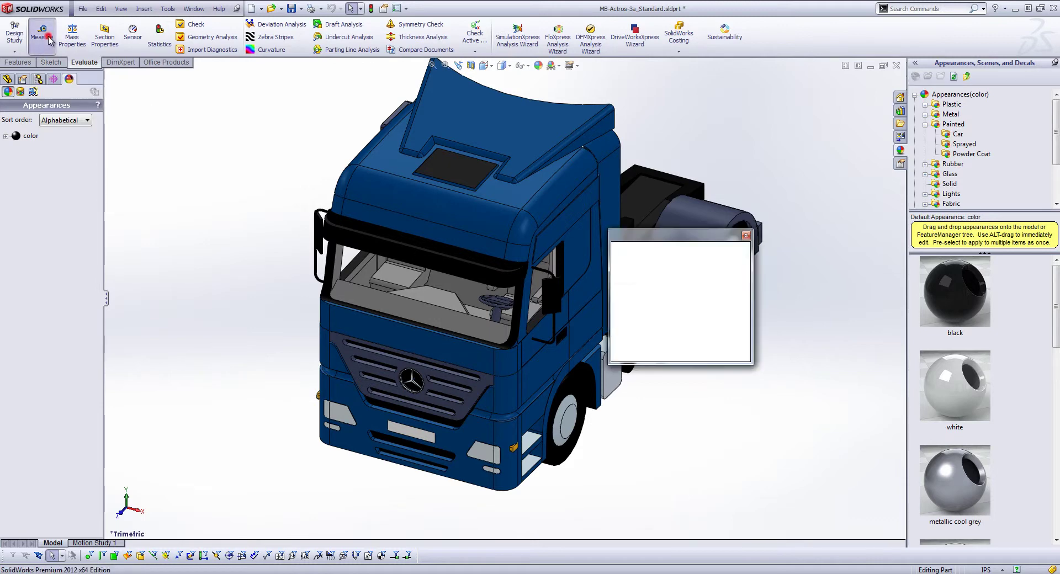
pyautogui.click(583, 209)
pyautogui.moveTo(298, 185); pyautogui.dragTo(356, 202, button='middle')
pyautogui.click(291, 163)
pyautogui.moveTo(536, 240); pyautogui.dragTo(493, 235, button='middle')
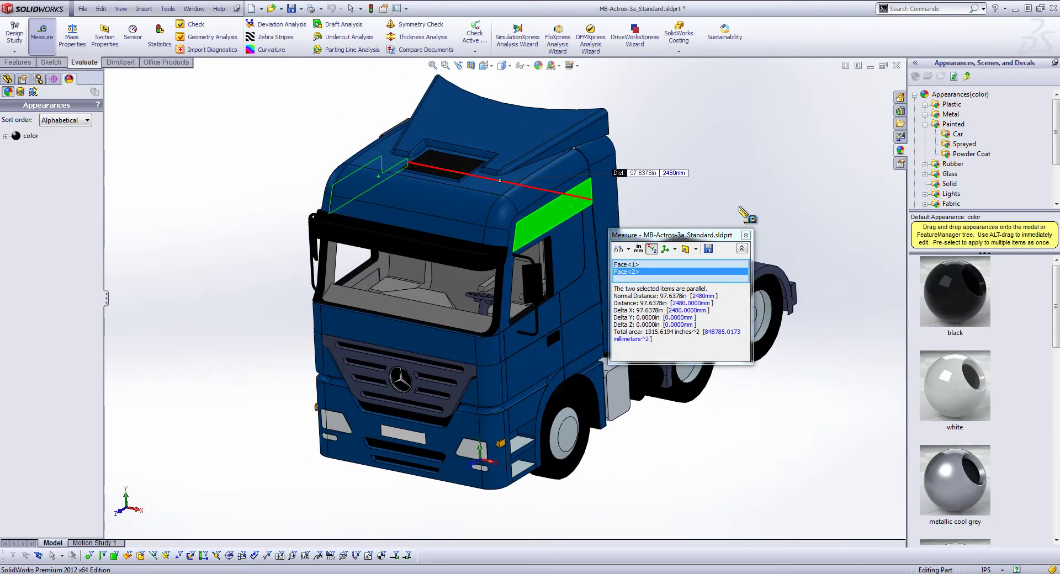
pyautogui.click(746, 235)
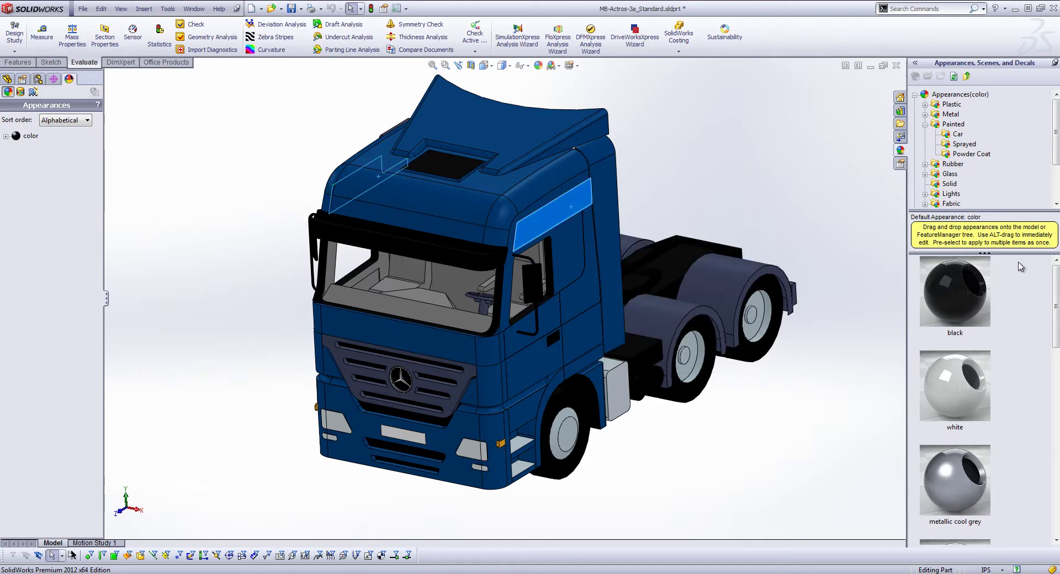
# Step: Apply the siena car paint to the cab's Imported1 feature
pyautogui.moveTo(1055, 331); pyautogui.dragTo(1047, 474)
pyautogui.moveTo(950, 441); pyautogui.dragTo(469, 212)
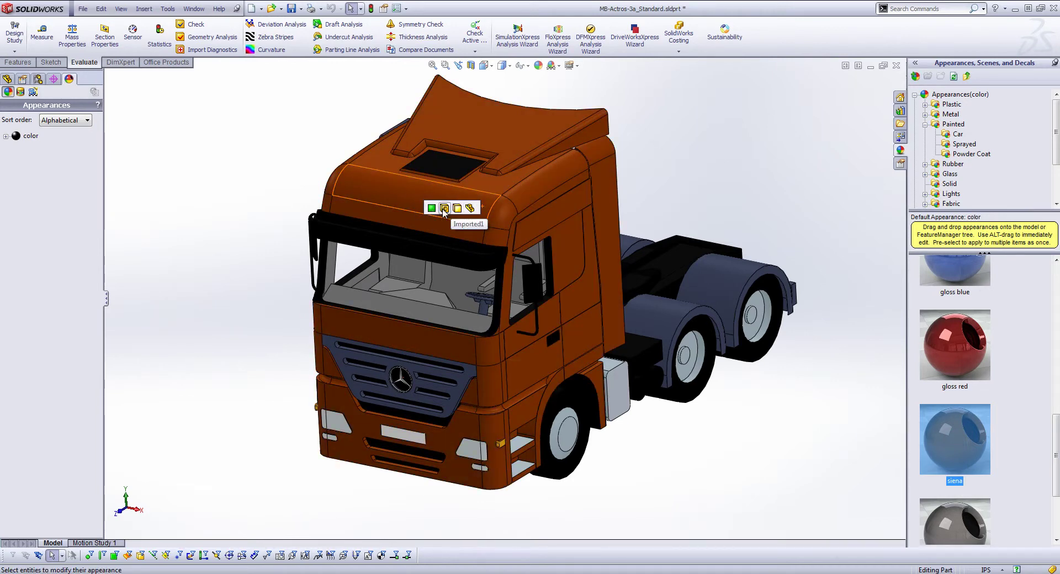
pyautogui.click(444, 209)
pyautogui.moveTo(701, 454)
pyautogui.mouseDown(button='middle')
pyautogui.moveTo(722, 426)
pyautogui.moveTo(684, 428)
pyautogui.moveTo(698, 428)
pyautogui.moveTo(646, 453)
pyautogui.moveTo(679, 436)
pyautogui.moveTo(596, 436)
pyautogui.moveTo(612, 441)
pyautogui.mouseUp(button='middle')
pyautogui.click(1016, 411)
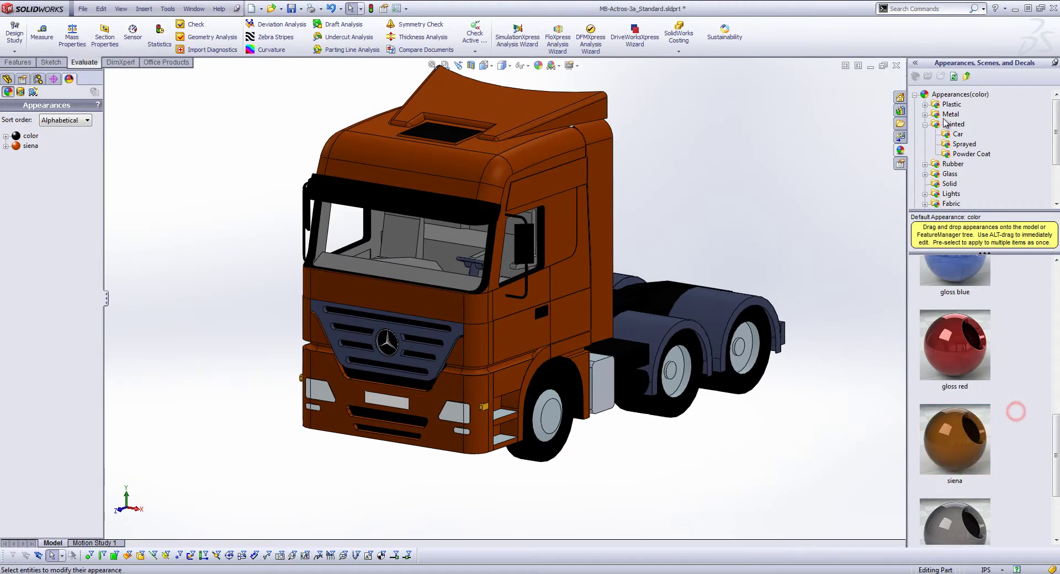
# Step: Apply the chromium plate appearance from Metal > Chrome to the front face of the cab's grille only
pyautogui.click(926, 123)
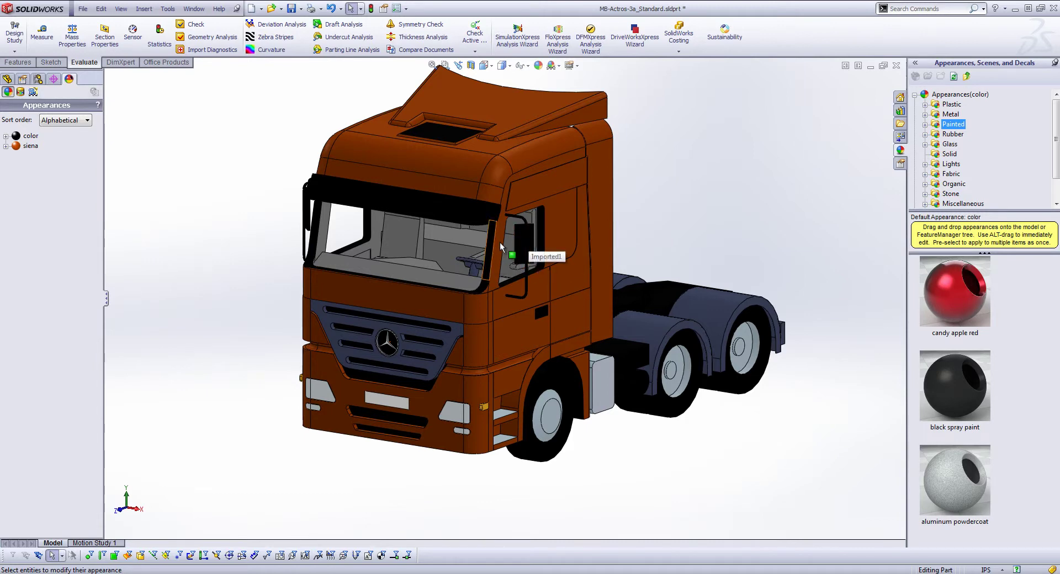
pyautogui.scroll(-2, 531, 254)
pyautogui.scroll(3, 535, 334)
pyautogui.scroll(-4, 449, 374)
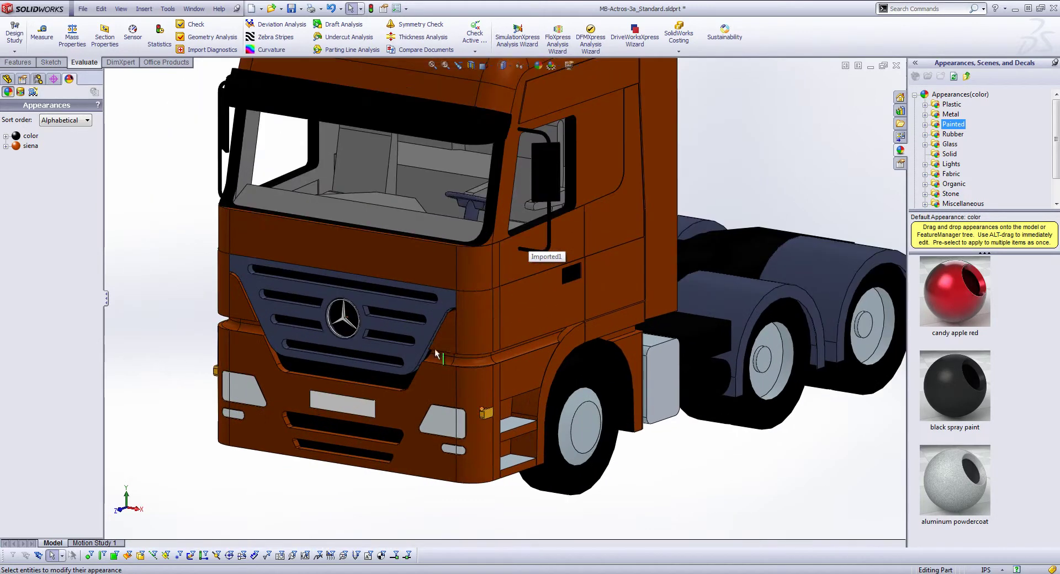
pyautogui.click(429, 315)
pyautogui.click(818, 151)
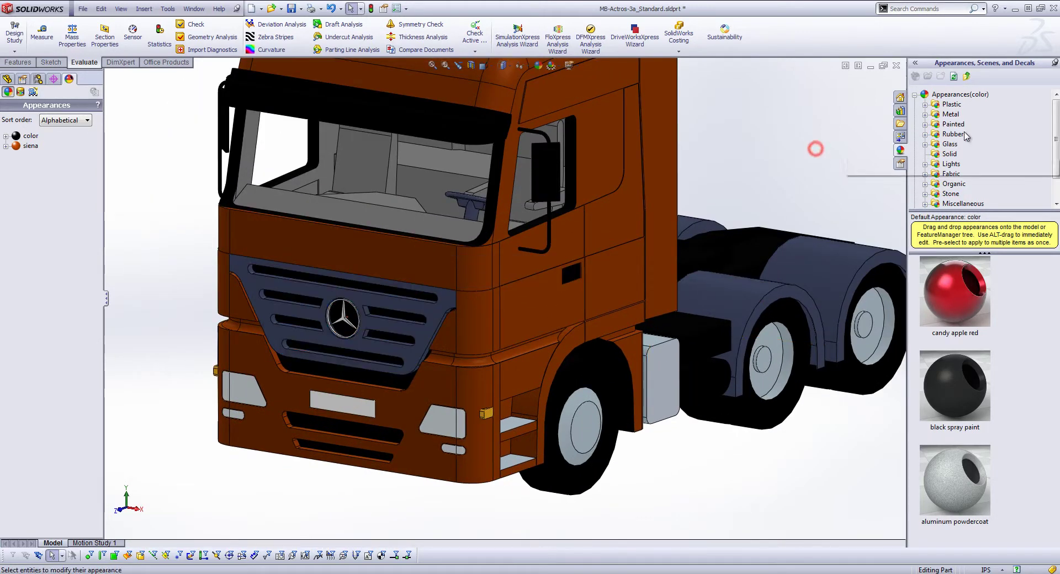
pyautogui.click(925, 114)
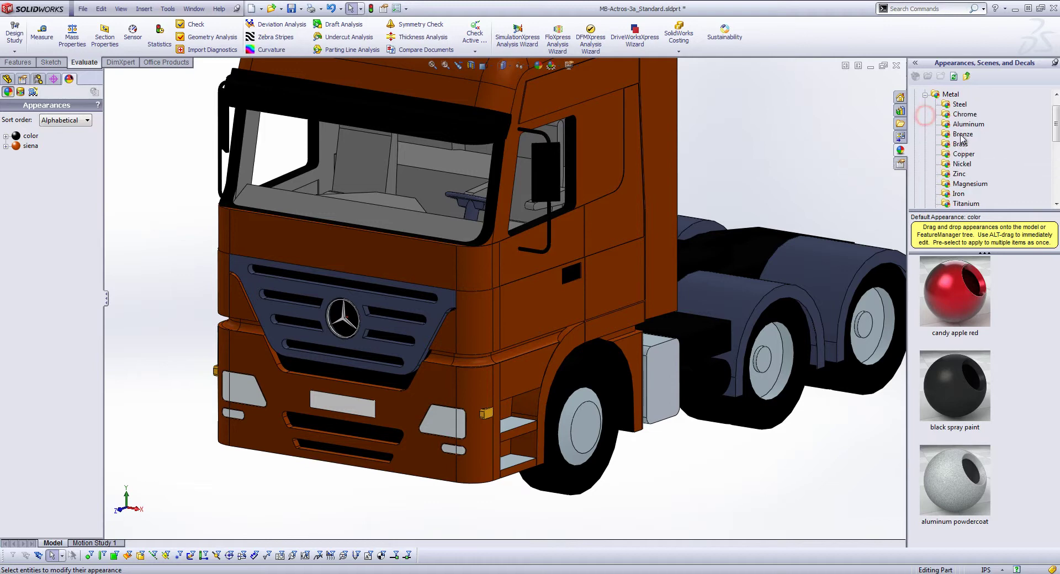
pyautogui.click(965, 113)
pyautogui.moveTo(966, 298); pyautogui.dragTo(434, 313)
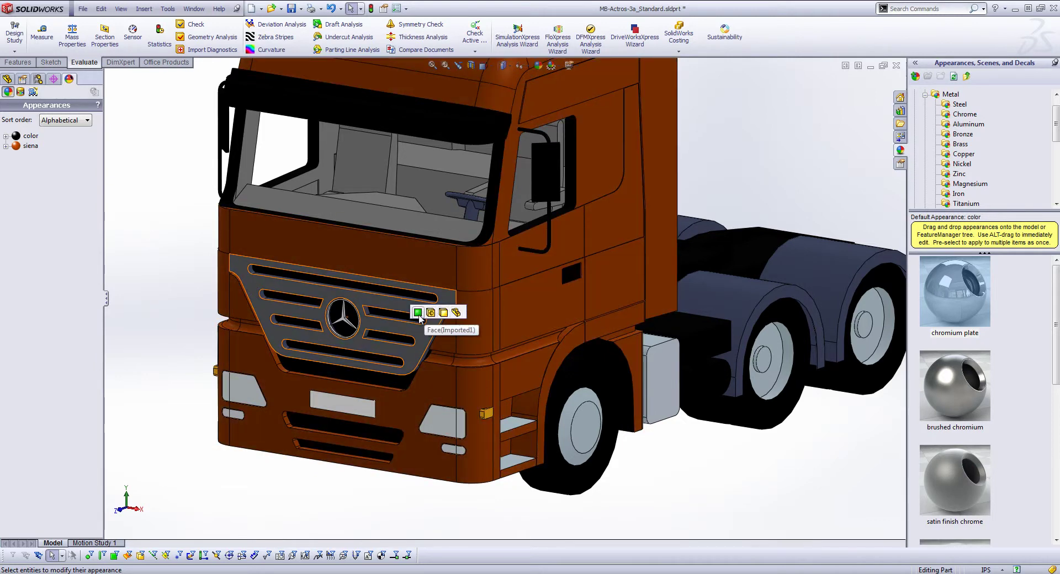
pyautogui.click(418, 315)
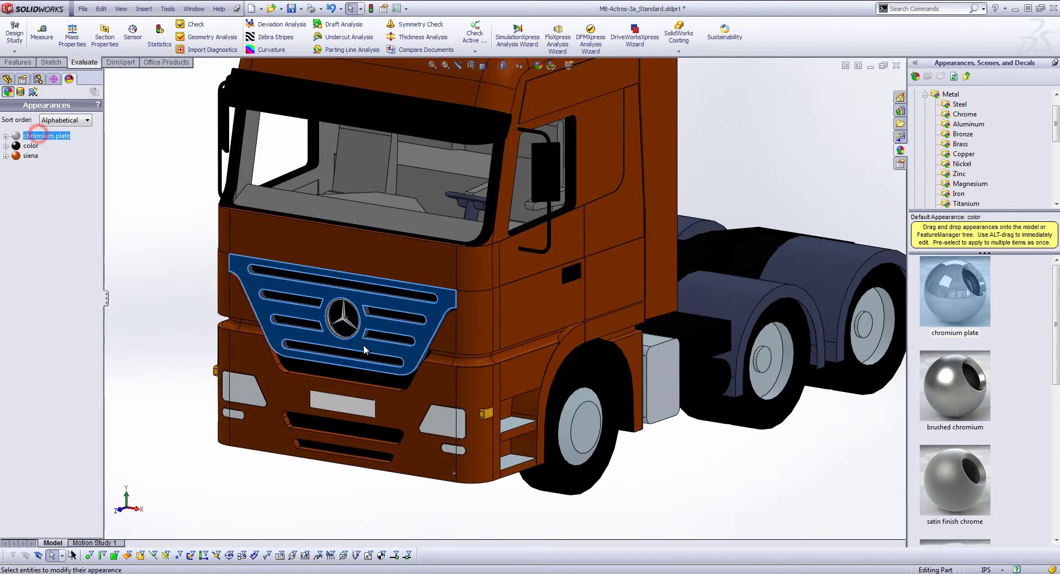
# Step: Extend the chromium plate appearance to the inner walls of the grille slots on one side of the star emblem
pyautogui.scroll(-8, 381, 325)
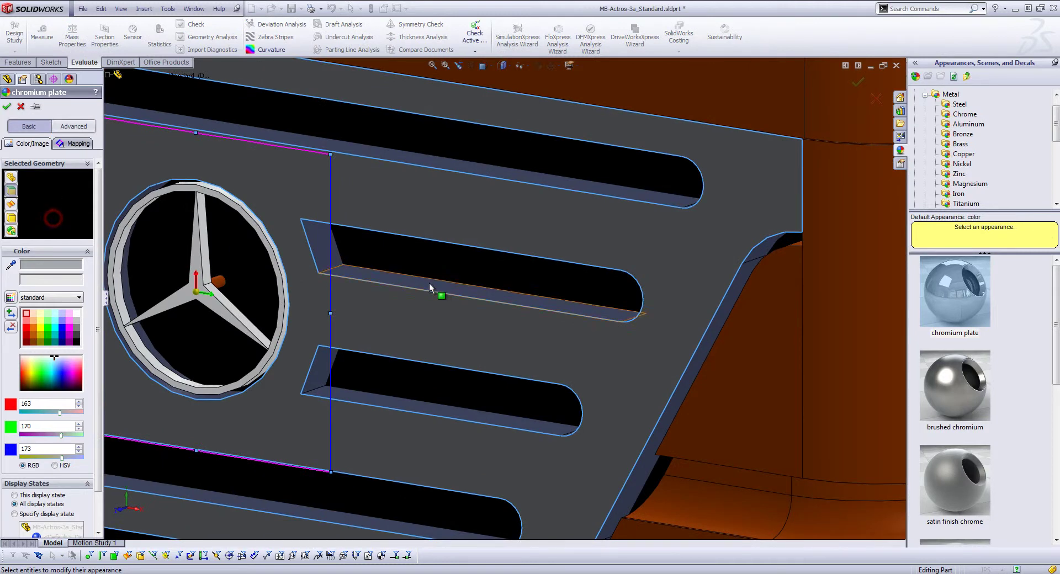
pyautogui.moveTo(445, 282); pyautogui.dragTo(467, 220, button='middle')
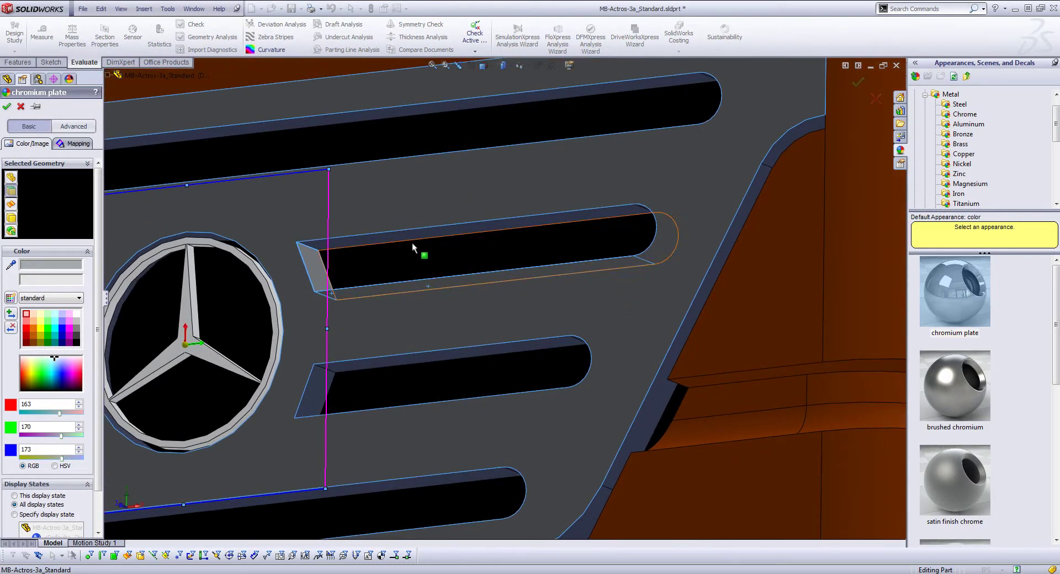
pyautogui.click(415, 237)
pyautogui.moveTo(647, 239); pyautogui.dragTo(718, 233, button='middle')
pyautogui.click(661, 231)
pyautogui.click(632, 377)
pyautogui.click(606, 405)
pyautogui.moveTo(601, 407); pyautogui.dragTo(583, 337, button='middle')
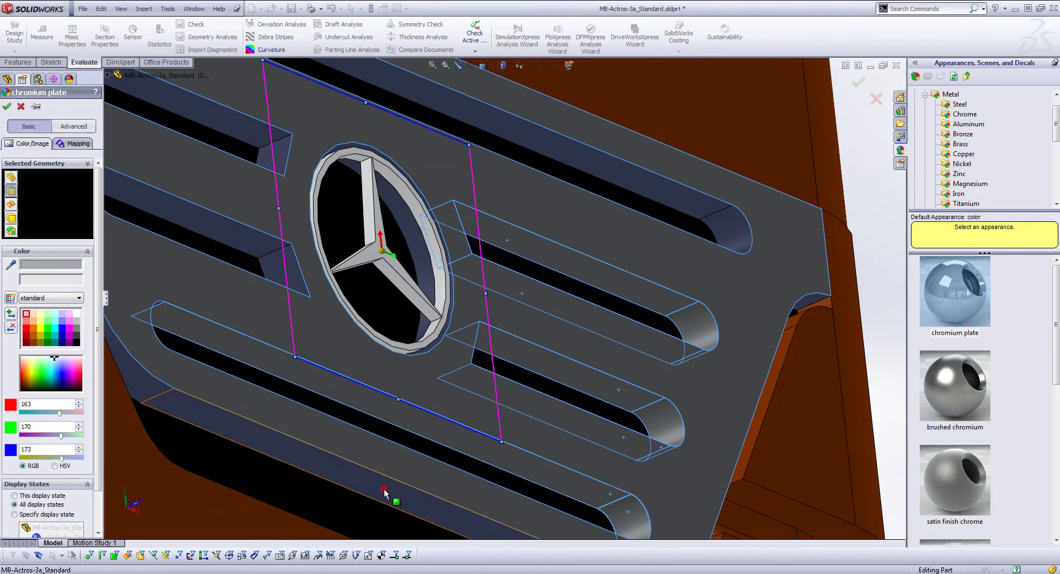
# Step: Add the grille's lower edge and the inner walls of a slot across the emblem to the chromium plate selection
pyautogui.click(149, 383)
pyautogui.moveTo(149, 383); pyautogui.dragTo(115, 325, button='middle')
pyautogui.click(126, 318)
pyautogui.moveTo(269, 266); pyautogui.dragTo(316, 270, button='middle')
pyautogui.click(308, 231)
pyautogui.moveTo(232, 226); pyautogui.dragTo(213, 211, button='middle')
pyautogui.scroll(2, 218, 212)
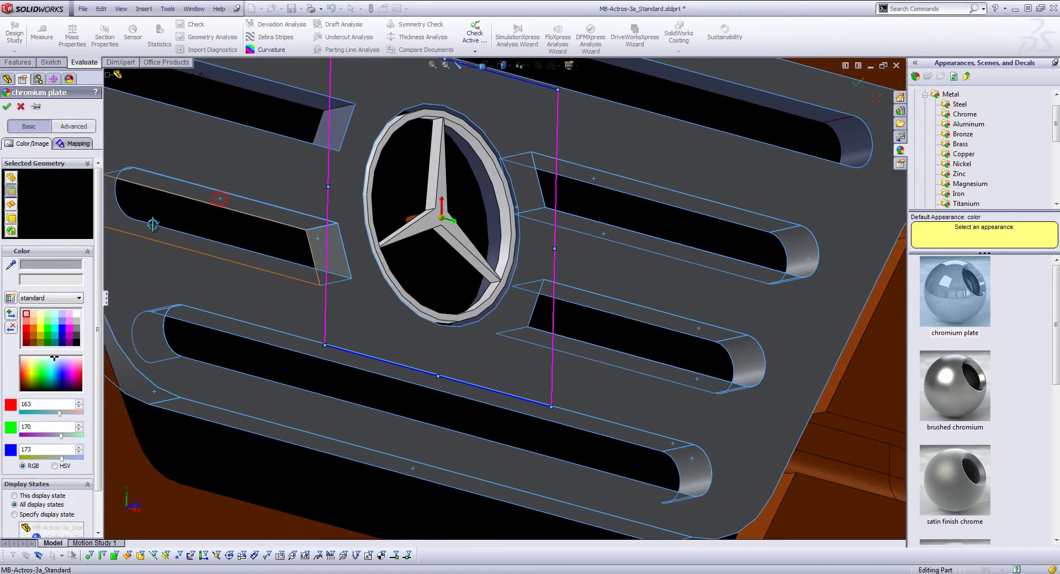
# Step: Add the inner walls of the remaining grille slots on the opposite side of the emblem to the chromium plate selection
pyautogui.scroll(3, 188, 221)
pyautogui.scroll(-3, 449, 303)
pyautogui.scroll(-2, 450, 303)
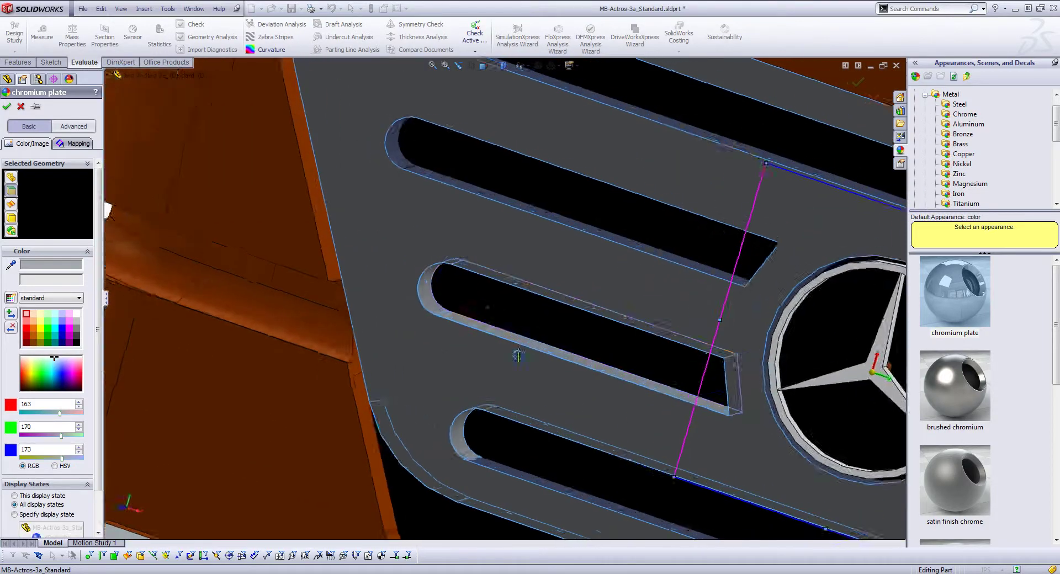
pyautogui.scroll(1, 415, 170)
pyautogui.click(546, 119)
pyautogui.moveTo(470, 232); pyautogui.dragTo(486, 171, button='middle')
pyautogui.click(422, 163)
pyautogui.click(296, 179)
pyautogui.click(252, 74)
# Step: Include the grille's remaining slot walls and edge faces in the chromium plate appearance
pyautogui.click(663, 152)
pyautogui.moveTo(603, 194); pyautogui.dragTo(497, 207, button='middle')
pyautogui.click(650, 237)
pyautogui.scroll(2, 771, 303)
pyautogui.click(732, 218)
pyautogui.moveTo(770, 303); pyautogui.dragTo(660, 213, button='middle')
pyautogui.click(845, 298)
pyautogui.click(821, 327)
pyautogui.scroll(3, 812, 337)
pyautogui.click(563, 480)
pyautogui.scroll(7, 569, 387)
# Step: Add the outer and side faces of the rear wheel fenders to the chromium plate selection
pyautogui.moveTo(568, 346); pyautogui.dragTo(414, 354, button='middle')
pyautogui.scroll(-5, 642, 352)
pyautogui.click(649, 334)
pyautogui.click(641, 361)
pyautogui.moveTo(735, 448); pyautogui.dragTo(641, 464, button='middle')
pyautogui.moveTo(773, 442); pyautogui.dragTo(671, 414, button='middle')
pyautogui.scroll(-4, 828, 472)
pyautogui.click(755, 476)
pyautogui.moveTo(773, 469); pyautogui.dragTo(823, 425, button='middle')
pyautogui.click(561, 208)
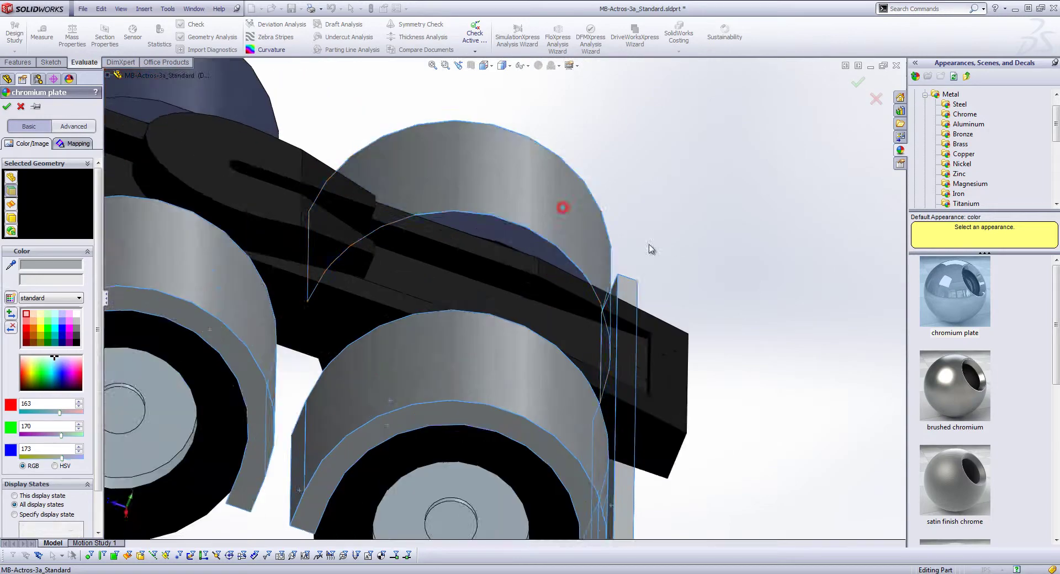
# Step: Add the remaining faces of the rear fenders to the chromium plate selection
pyautogui.moveTo(677, 249); pyautogui.dragTo(585, 288, button='middle')
pyautogui.click(391, 227)
pyautogui.scroll(4, 505, 294)
pyautogui.scroll(-4, 301, 202)
pyautogui.click(298, 201)
pyautogui.click(433, 188)
pyautogui.moveTo(662, 343); pyautogui.dragTo(785, 265, button='middle')
pyautogui.click(794, 372)
pyautogui.moveTo(773, 364); pyautogui.dragTo(697, 319, button='middle')
pyautogui.click(558, 271)
# Step: Add the hub and rim faces of one rear wheel to the chromium plate selection
pyautogui.moveTo(636, 184); pyautogui.dragTo(699, 277, button='middle')
pyautogui.scroll(-2, 686, 294)
pyautogui.scroll(4, 687, 293)
pyautogui.moveTo(469, 237); pyautogui.dragTo(564, 309, button='middle')
pyautogui.keyDown('ctrl'); pyautogui.moveTo(297, 233); pyautogui.dragTo(460, 274, button='middle'); pyautogui.keyUp('ctrl')
pyautogui.scroll(-3, 657, 353)
pyautogui.click(675, 353)
pyautogui.scroll(-2, 665, 349)
pyautogui.click(662, 348)
pyautogui.scroll(-2, 657, 345)
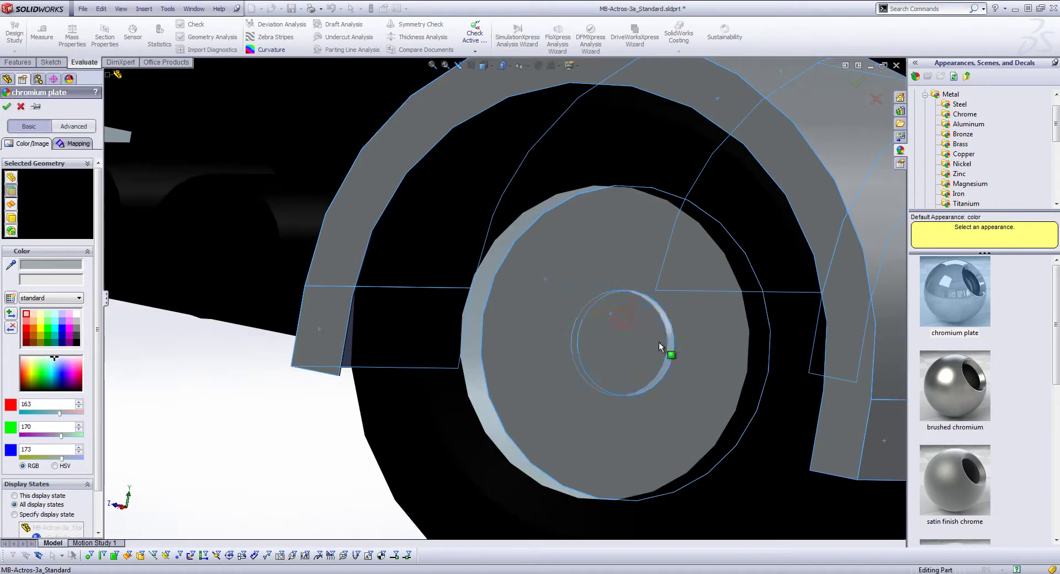
pyautogui.click(540, 223)
# Step: Add the hub and rim faces of the neighbouring rear wheel and the front wheel on the same side to the chromium plate
pyautogui.scroll(4, 547, 237)
pyautogui.moveTo(564, 332); pyautogui.dragTo(700, 365, button='middle')
pyautogui.scroll(-4, 746, 362)
pyautogui.click(784, 333)
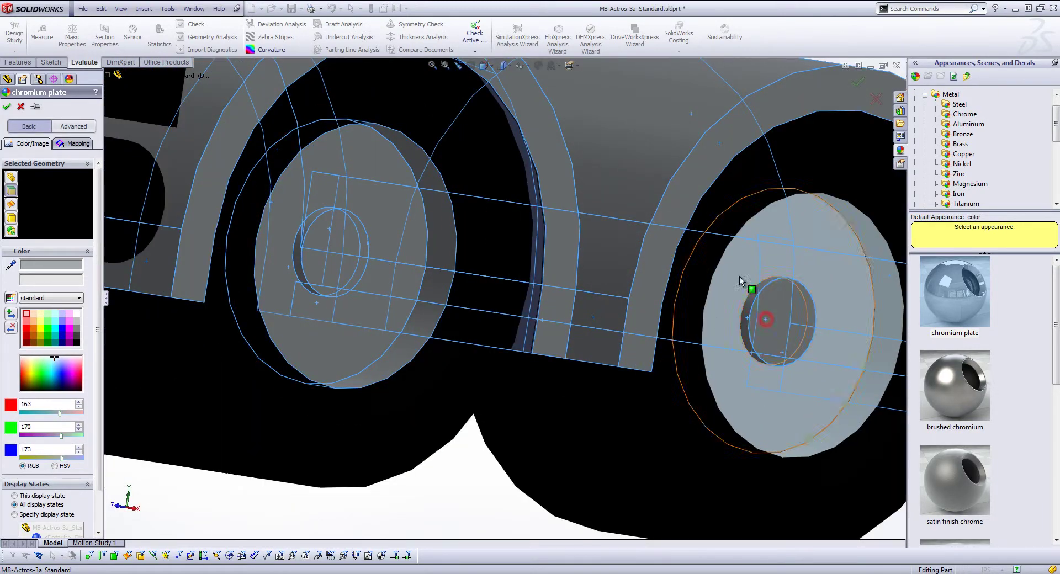
pyautogui.click(741, 282)
pyautogui.moveTo(742, 282); pyautogui.dragTo(670, 259, button='middle')
pyautogui.click(668, 259)
pyautogui.scroll(5, 662, 259)
pyautogui.click(225, 232)
pyautogui.click(216, 270)
# Step: Add the faces of the side box behind the front wheel to the chromium plate selection
pyautogui.click(378, 259)
pyautogui.moveTo(381, 207); pyautogui.dragTo(406, 232, button='middle')
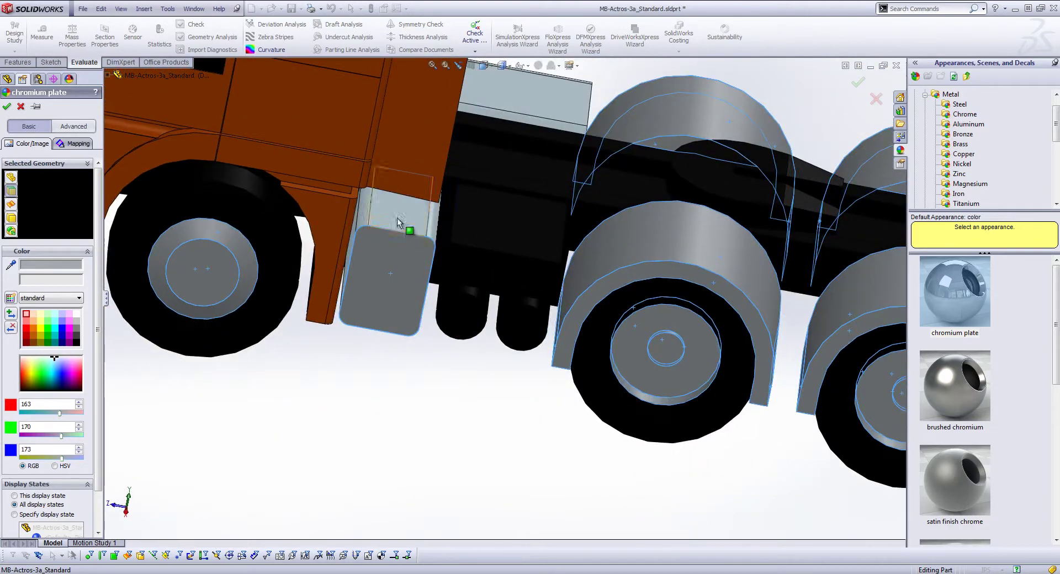
pyautogui.click(413, 223)
pyautogui.moveTo(475, 249); pyautogui.dragTo(442, 270, button='middle')
pyautogui.click(442, 341)
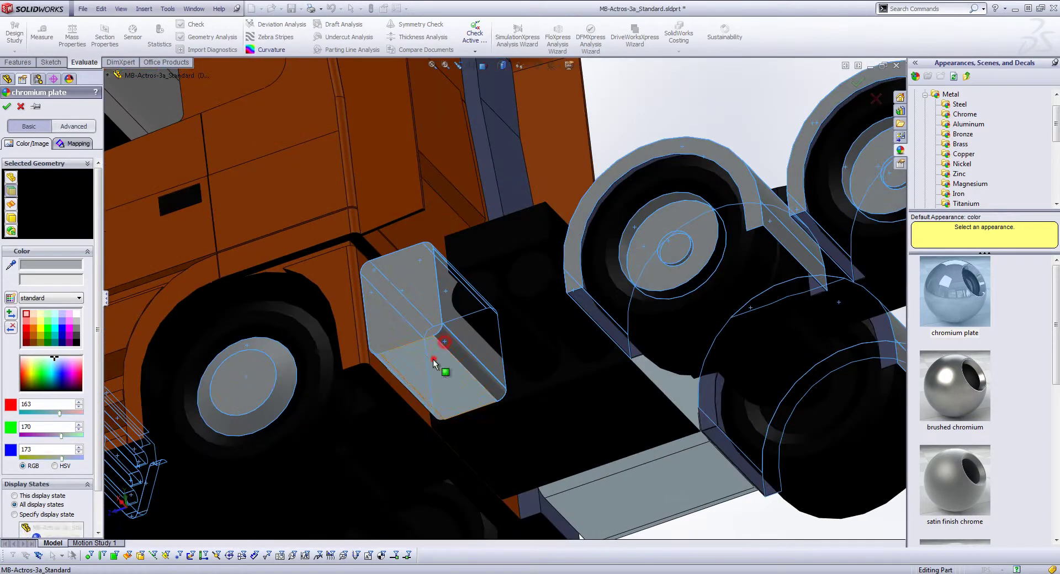
pyautogui.moveTo(443, 369); pyautogui.dragTo(464, 353, button='middle')
pyautogui.click(399, 361)
# Step: Add the side tank faces and front wheel hub on the opposite side of the truck to the chromium plate selection
pyautogui.moveTo(486, 452); pyautogui.dragTo(592, 395, button='middle')
pyautogui.moveTo(664, 407); pyautogui.dragTo(577, 342, button='middle')
pyautogui.scroll(-3, 577, 342)
pyautogui.click(464, 369)
pyautogui.moveTo(380, 395); pyautogui.dragTo(513, 343, button='middle')
pyautogui.click(571, 401)
pyautogui.scroll(-6, 577, 436)
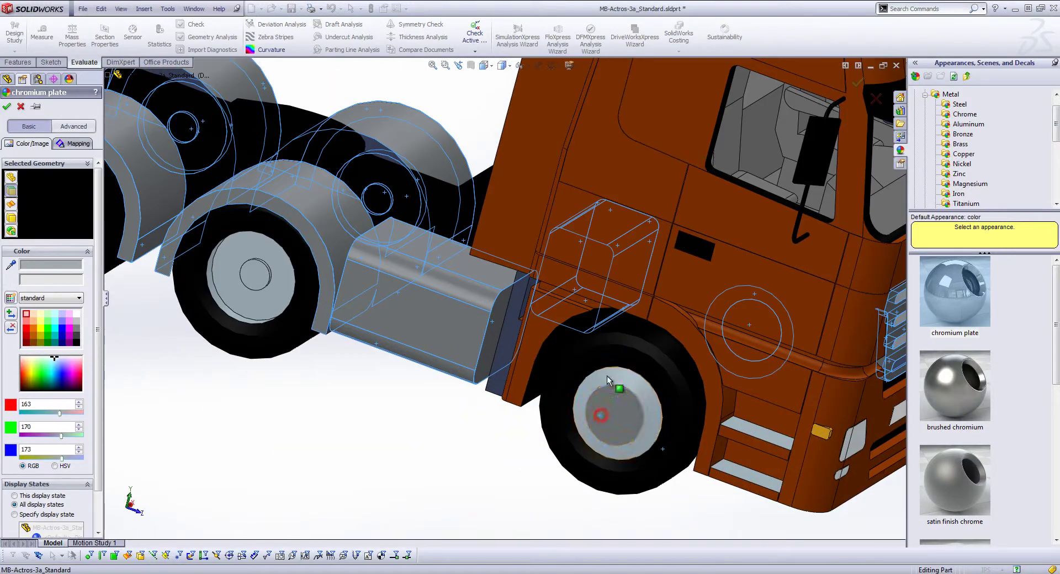
# Step: Include the remaining wheel hub faces, check the truck for missed faces and accept the chromium plate appearance
pyautogui.scroll(7, 519, 272)
pyautogui.moveTo(164, 169); pyautogui.dragTo(366, 289, button='middle')
pyautogui.scroll(-5, 366, 289)
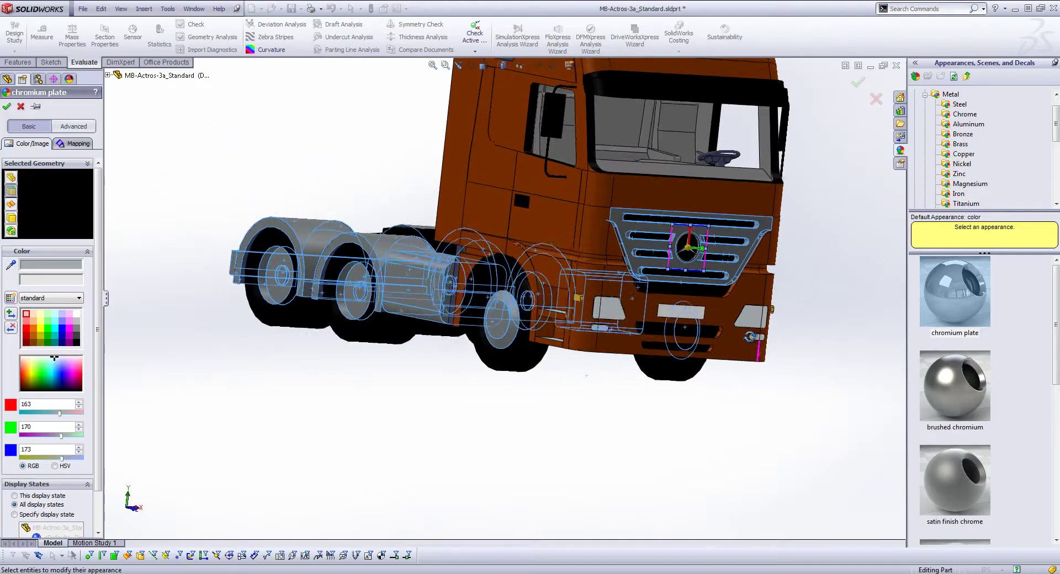
pyautogui.moveTo(796, 354); pyautogui.dragTo(828, 387, button='middle')
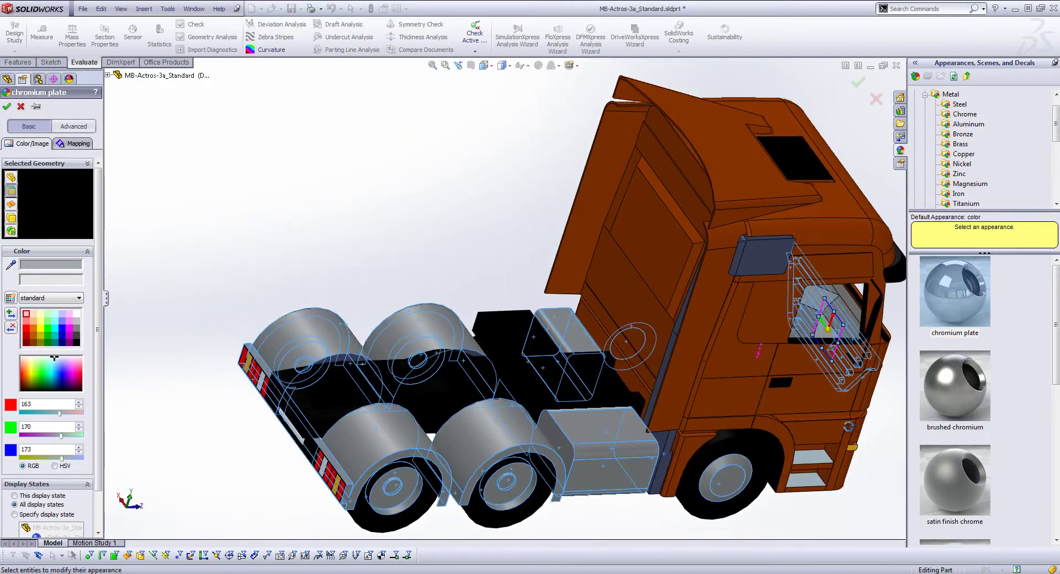
pyautogui.scroll(-5, 458, 355)
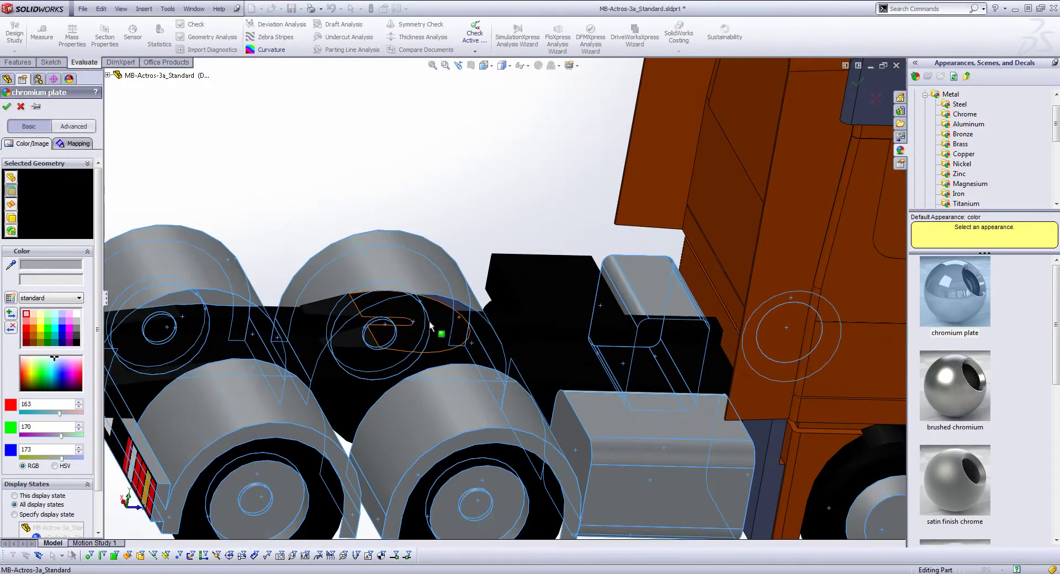
pyautogui.scroll(2, 466, 287)
pyautogui.moveTo(426, 379); pyautogui.dragTo(647, 446, button='middle')
pyautogui.scroll(5, 494, 354)
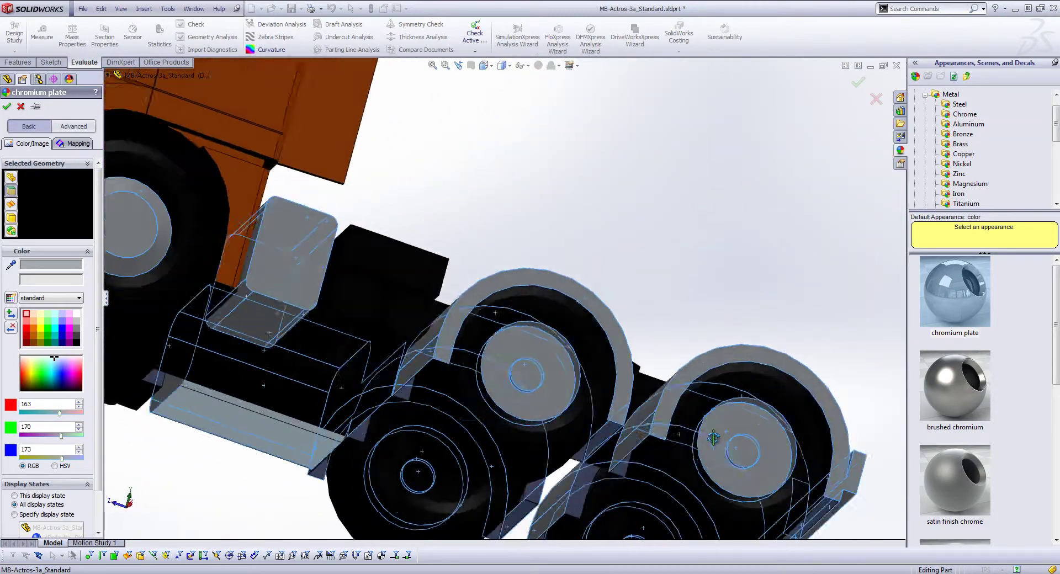
pyautogui.click(7, 107)
# Step: Apply the tire tread appearance from Rubber > Texture to the tread face of one front tire only
pyautogui.moveTo(540, 360); pyautogui.dragTo(723, 341, button='middle')
pyautogui.scroll(-4, 581, 284)
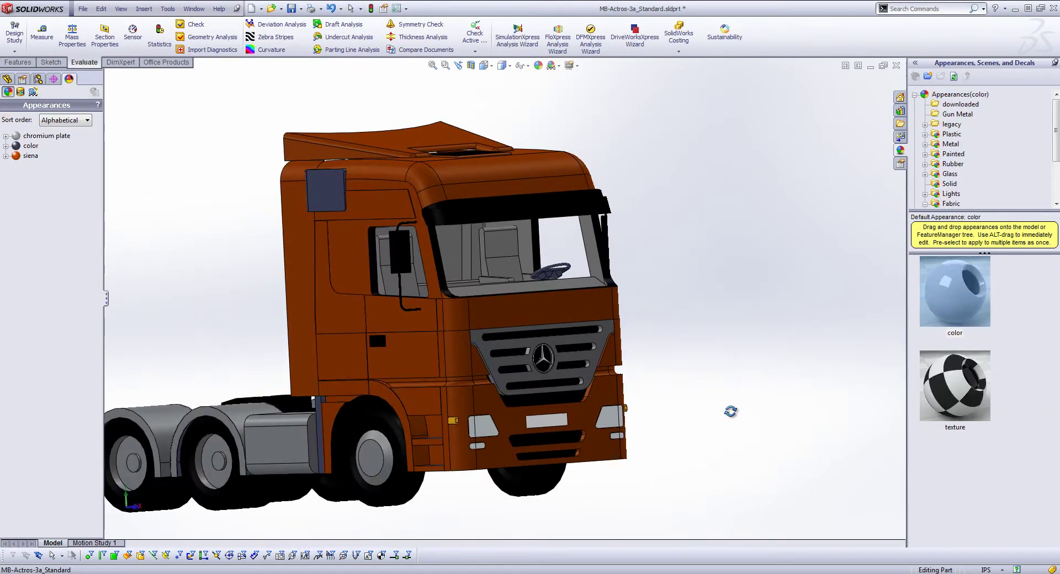
pyautogui.moveTo(731, 412); pyautogui.dragTo(715, 417, button='middle')
pyautogui.scroll(5, 547, 466)
pyautogui.scroll(-5, 527, 393)
pyautogui.scroll(3, 532, 424)
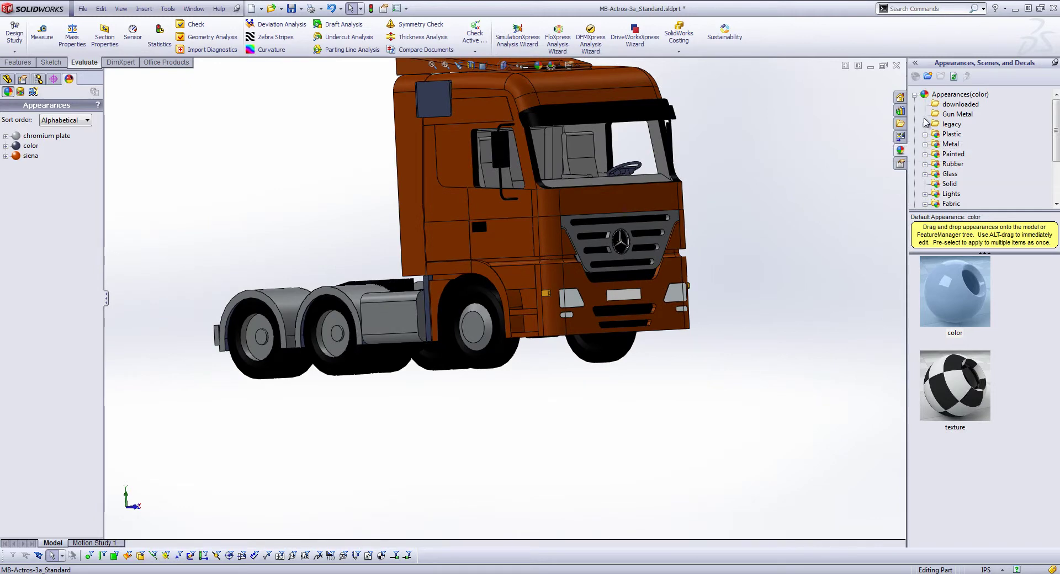
pyautogui.click(955, 183)
pyautogui.click(963, 194)
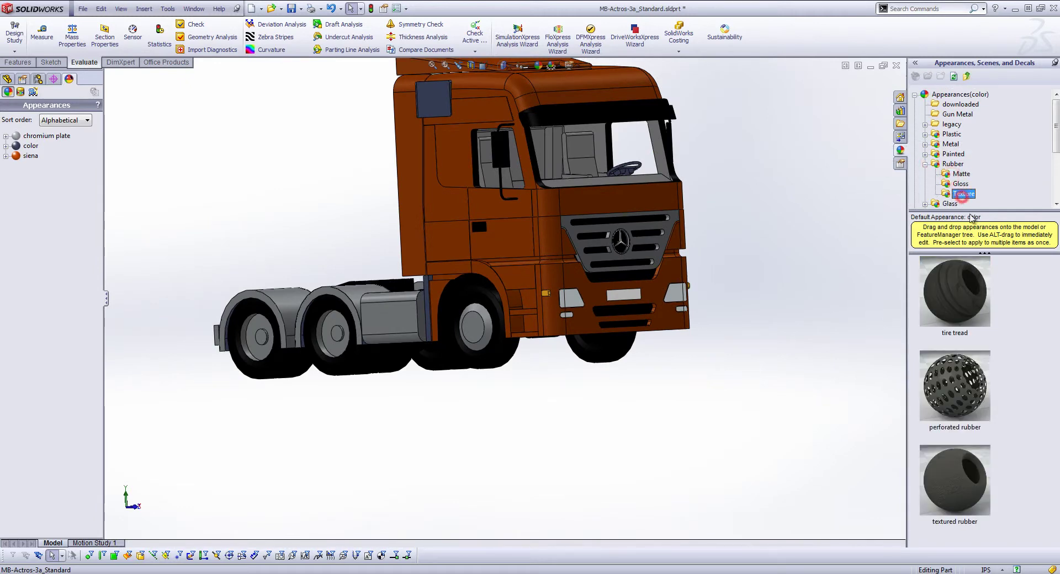
pyautogui.moveTo(961, 296); pyautogui.dragTo(510, 364)
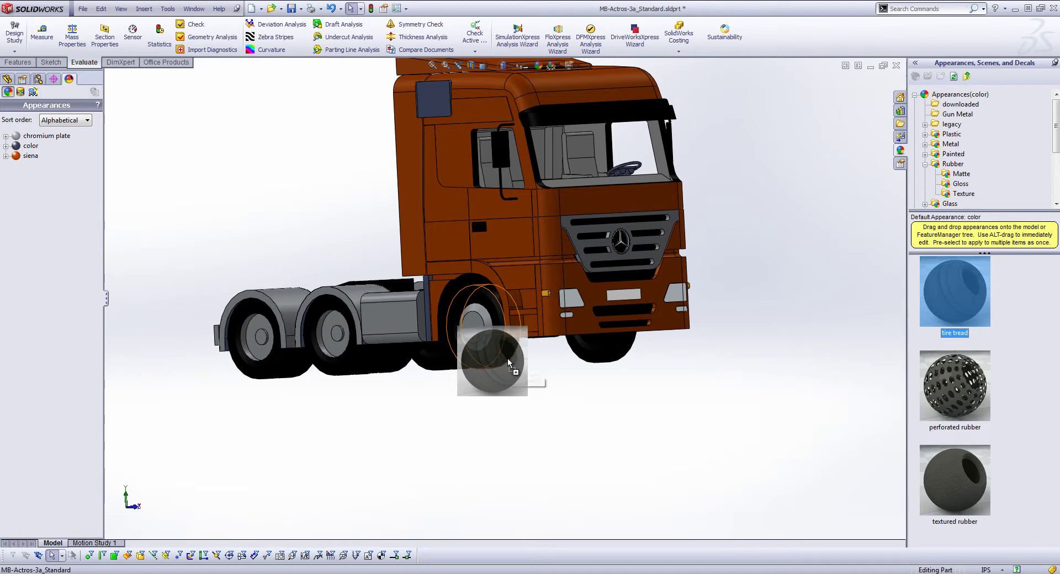
pyautogui.moveTo(604, 449); pyautogui.dragTo(572, 359, button='middle')
pyautogui.scroll(-3, 456, 223)
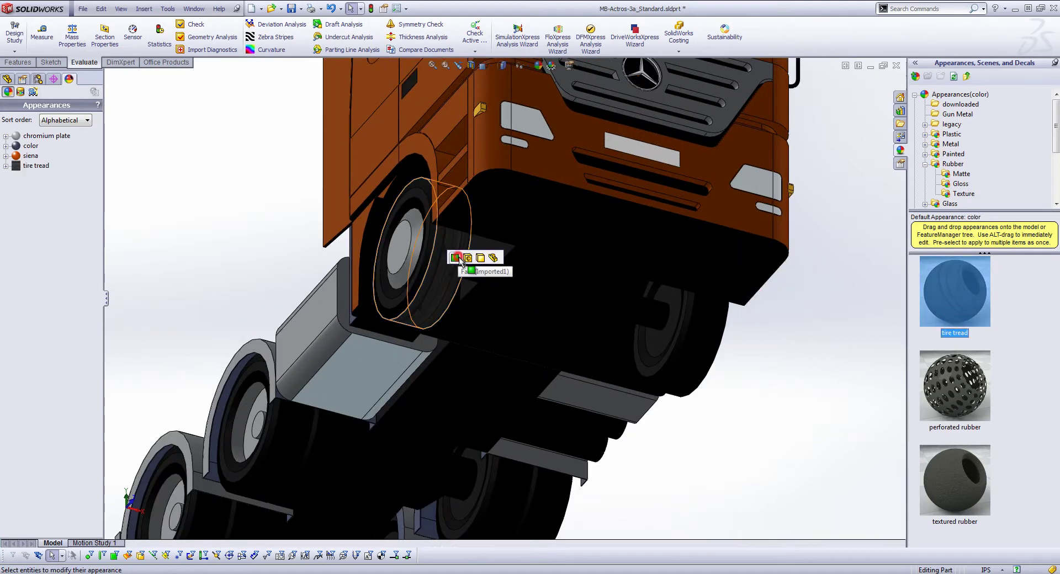
# Step: Apply tire tread to the tread faces of the opposite front tire and the nearest rear tire behind the side box
pyautogui.moveTo(948, 310); pyautogui.dragTo(679, 343)
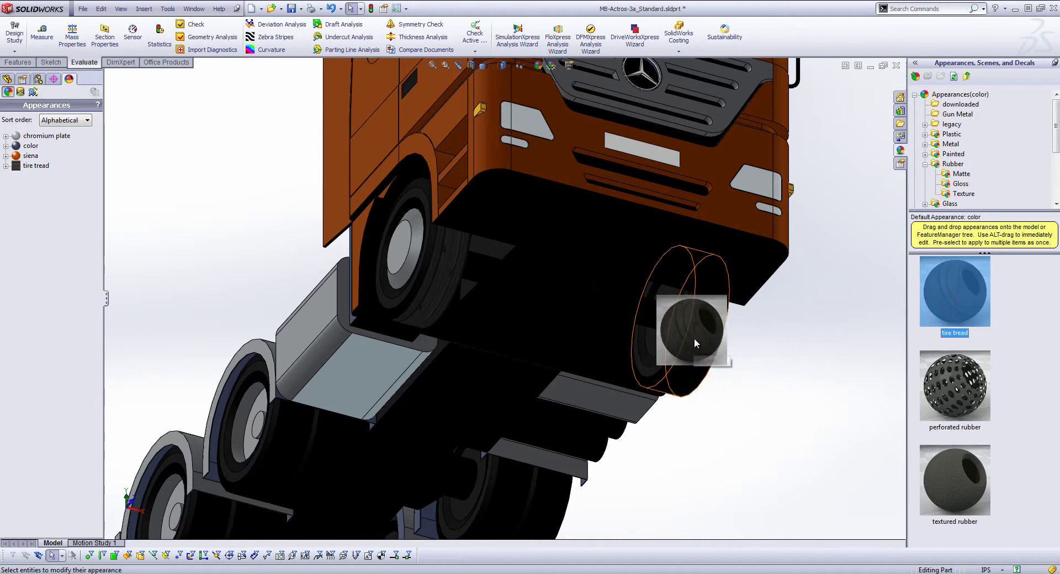
pyautogui.click(693, 340)
pyautogui.moveTo(331, 473); pyautogui.dragTo(269, 449)
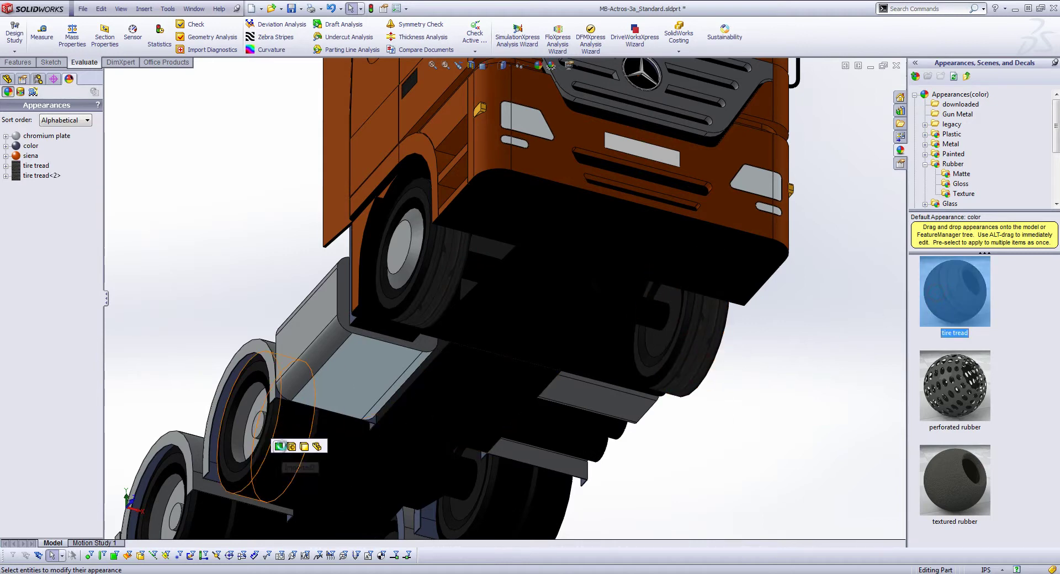
pyautogui.scroll(3, 315, 462)
pyautogui.scroll(-4, 322, 464)
pyautogui.moveTo(824, 352); pyautogui.dragTo(384, 287)
pyautogui.click(403, 289)
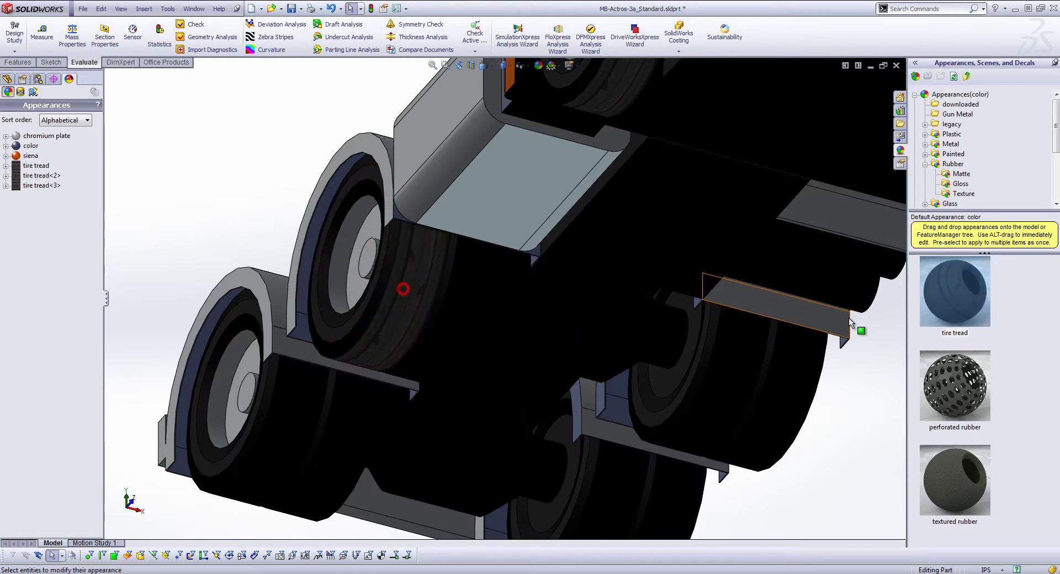
# Step: Apply tire tread to the tread faces of the remaining rear tires
pyautogui.moveTo(931, 291); pyautogui.dragTo(298, 420)
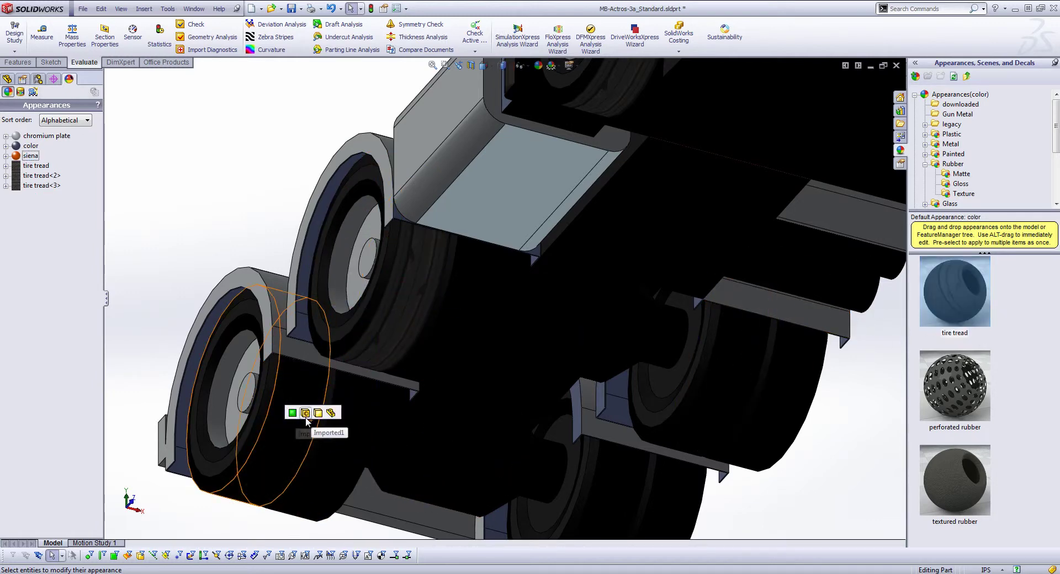
pyautogui.moveTo(939, 309); pyautogui.dragTo(798, 389)
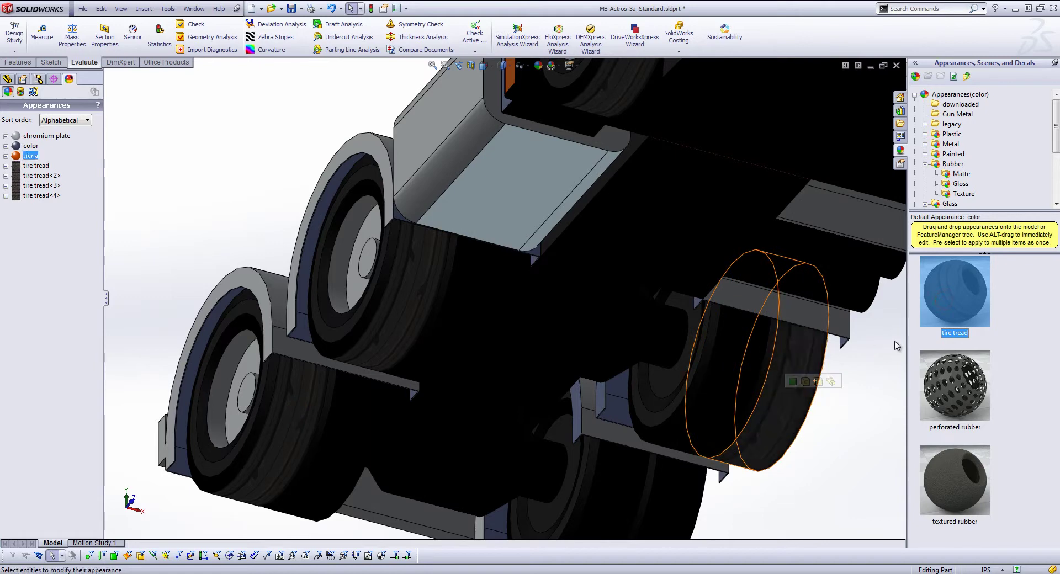
pyautogui.moveTo(966, 294); pyautogui.dragTo(657, 517)
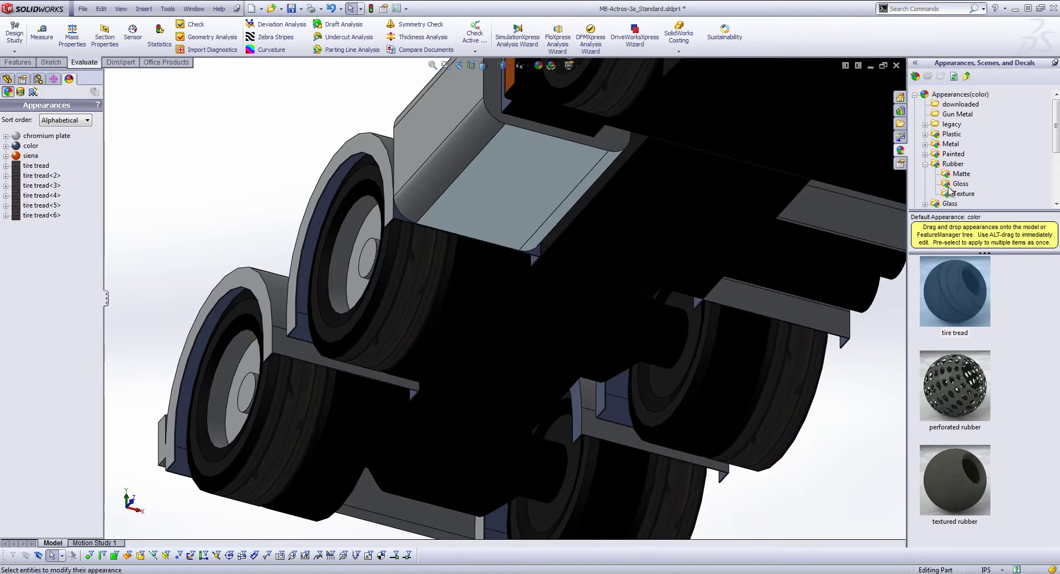
# Step: Apply matte rubber from Rubber > Matte to the sidewall faces of the rearmost tire
pyautogui.click(960, 174)
pyautogui.moveTo(961, 283); pyautogui.dragTo(261, 412)
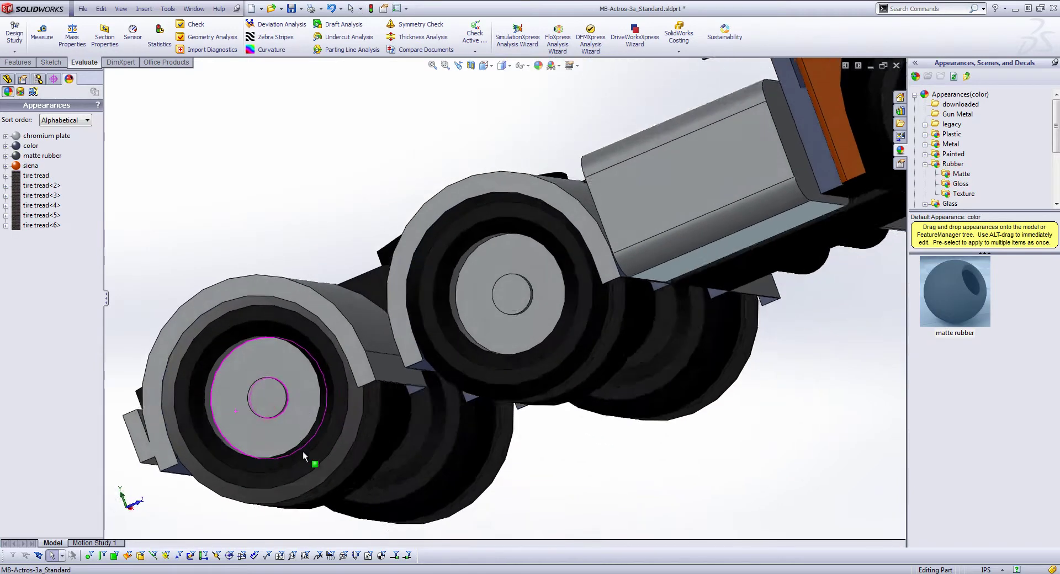
pyautogui.click(30, 165)
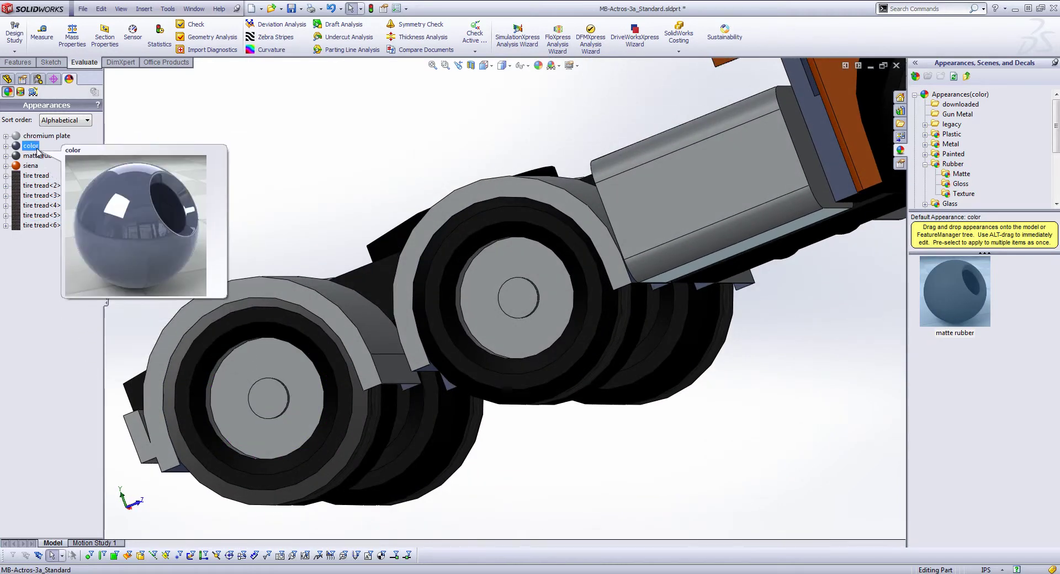
pyautogui.click(39, 157)
pyautogui.scroll(-4, 331, 436)
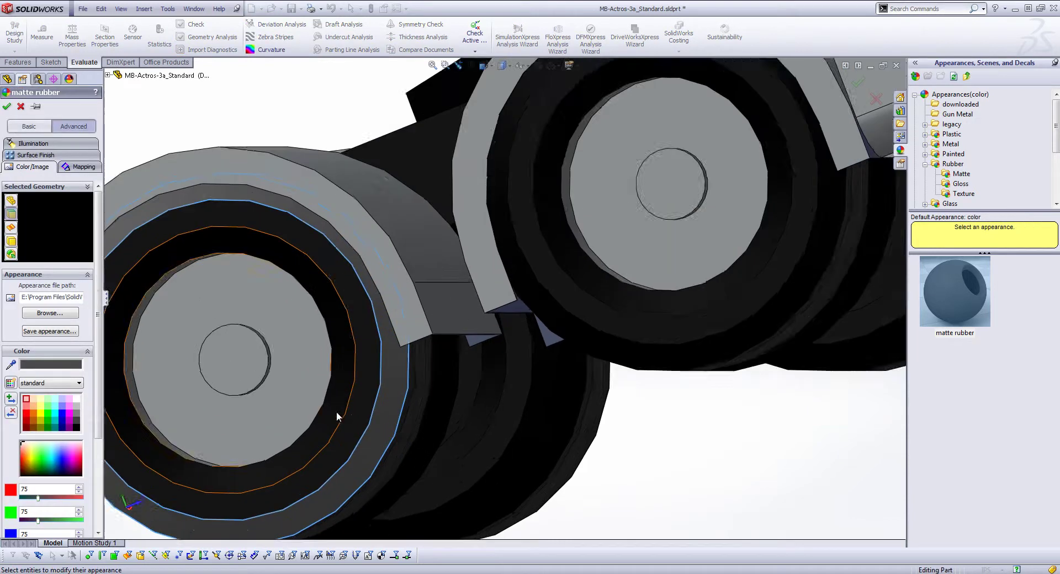
pyautogui.click(362, 392)
pyautogui.scroll(4, 363, 393)
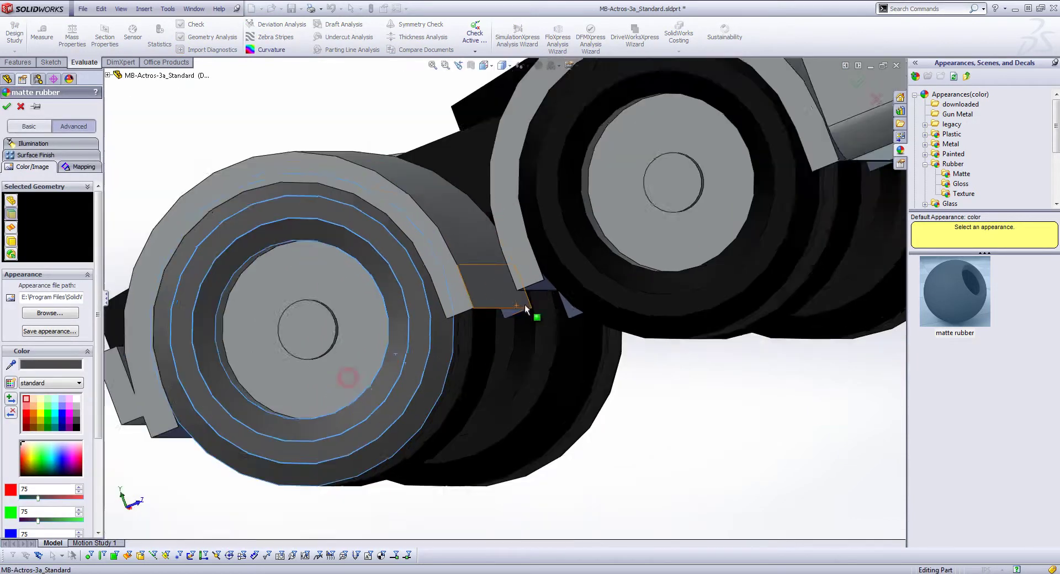
# Step: Add the sidewall faces of the second rear tire and the front tire on the same side to the matte rubber selection
pyautogui.click(571, 278)
pyautogui.click(585, 267)
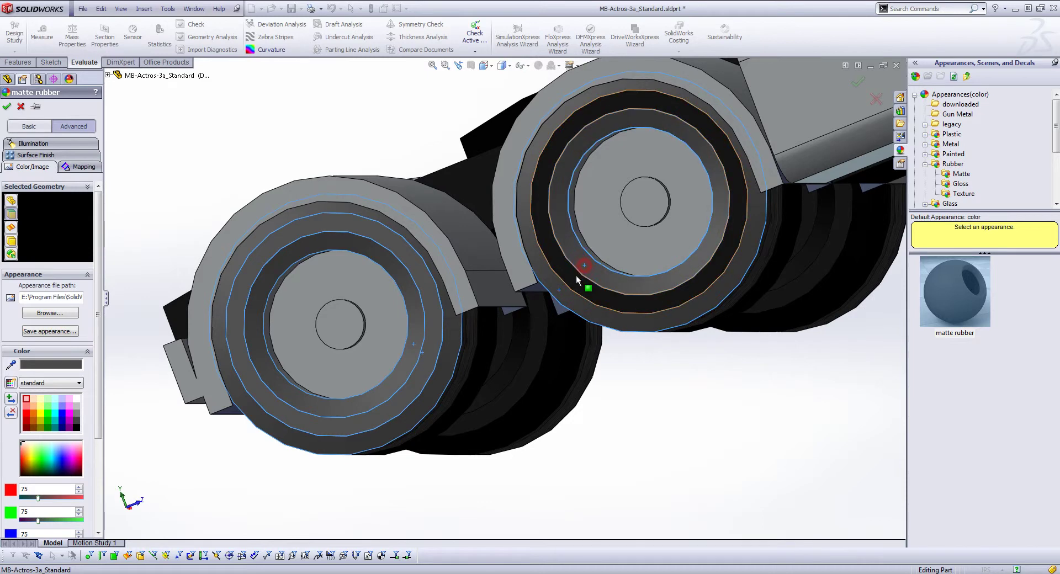
pyautogui.click(589, 281)
pyautogui.scroll(3, 670, 313)
pyautogui.scroll(-3, 831, 148)
pyautogui.scroll(2, 756, 182)
pyautogui.scroll(-3, 786, 169)
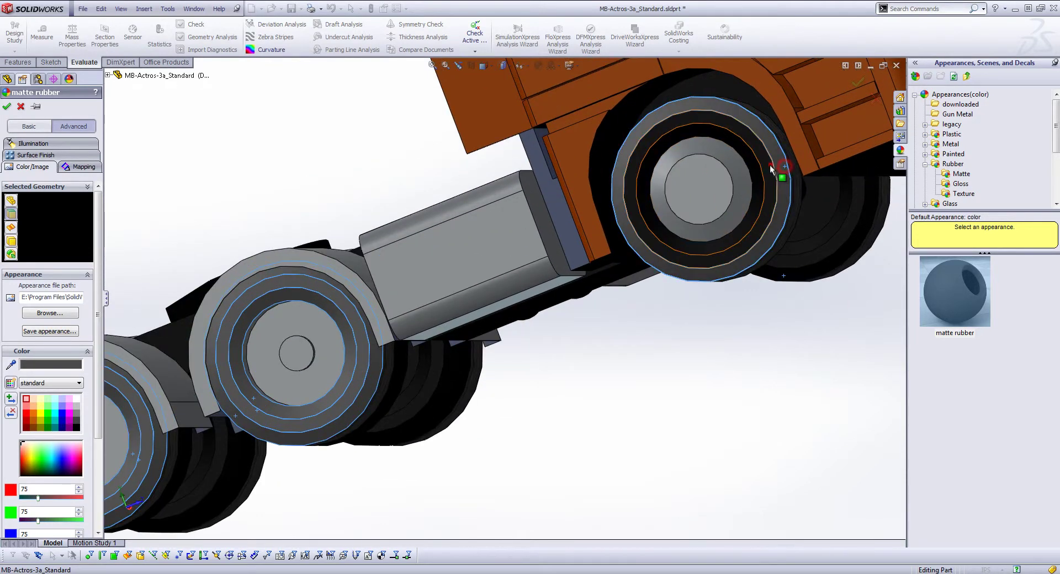
# Step: Add the sidewall faces of the front tire on the other side of the truck to the matte rubber selection
pyautogui.moveTo(778, 263); pyautogui.dragTo(625, 335, button='middle')
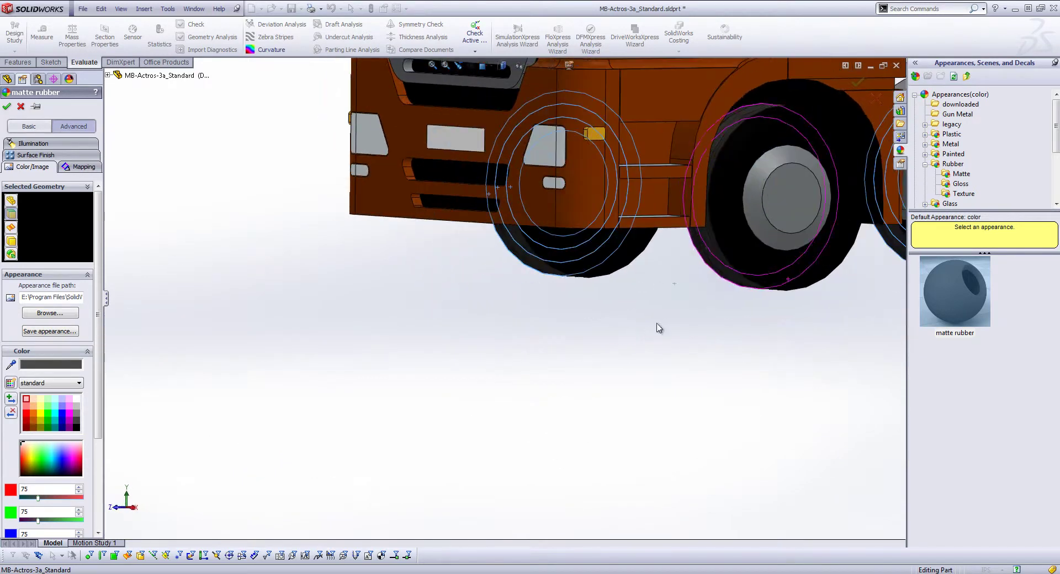
pyautogui.scroll(-4, 617, 148)
pyautogui.click(619, 137)
pyautogui.click(606, 148)
pyautogui.click(608, 140)
pyautogui.scroll(3, 731, 232)
# Step: Add the remaining sidewall faces of the two rear tires on this side to the matte rubber selection and apply the appearance
pyautogui.scroll(-5, 684, 222)
pyautogui.click(740, 425)
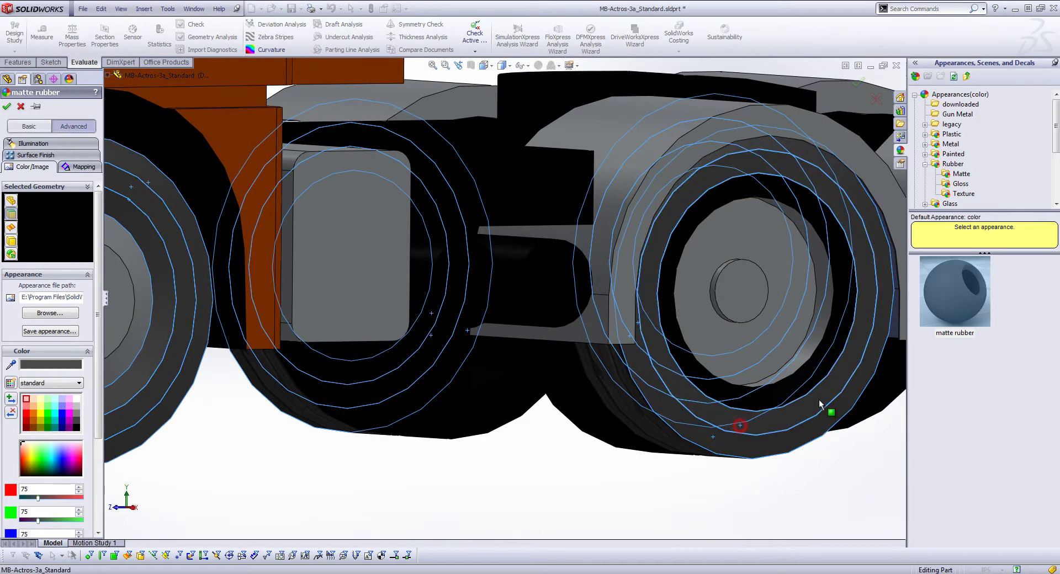
pyautogui.scroll(5, 817, 375)
pyautogui.scroll(-5, 790, 267)
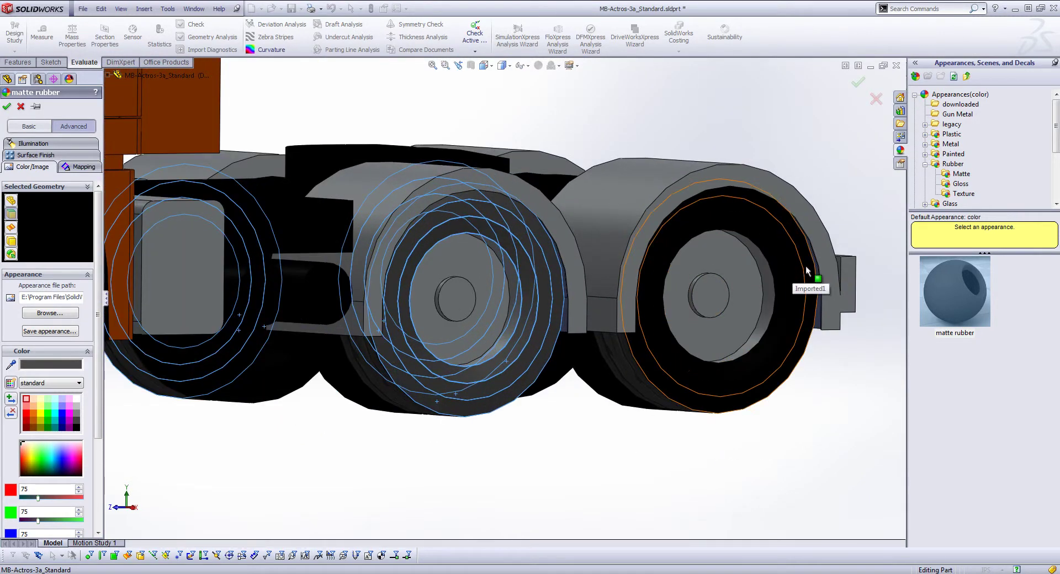
pyautogui.click(794, 266)
pyautogui.click(780, 269)
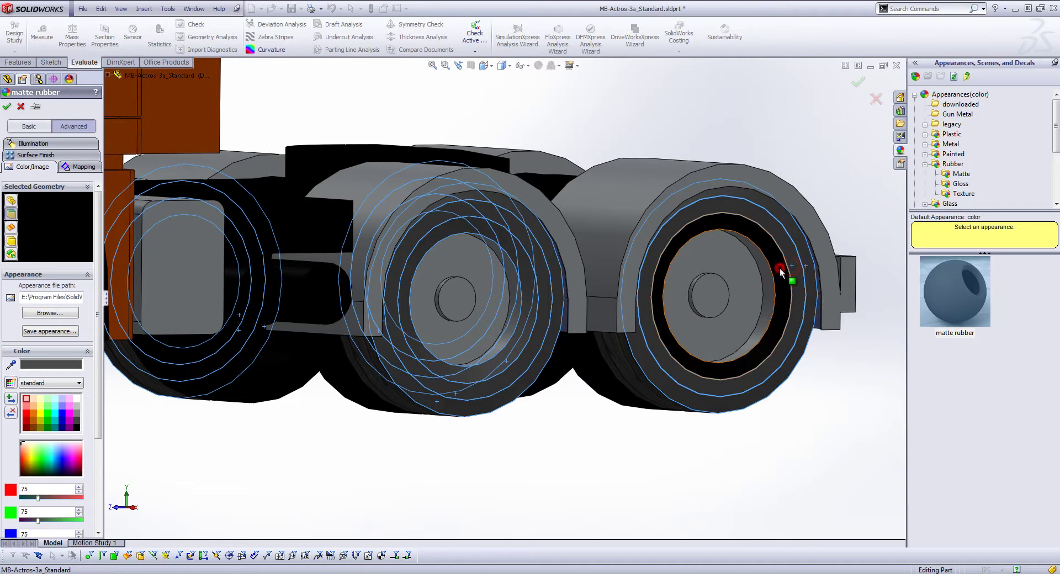
pyautogui.scroll(5, 674, 343)
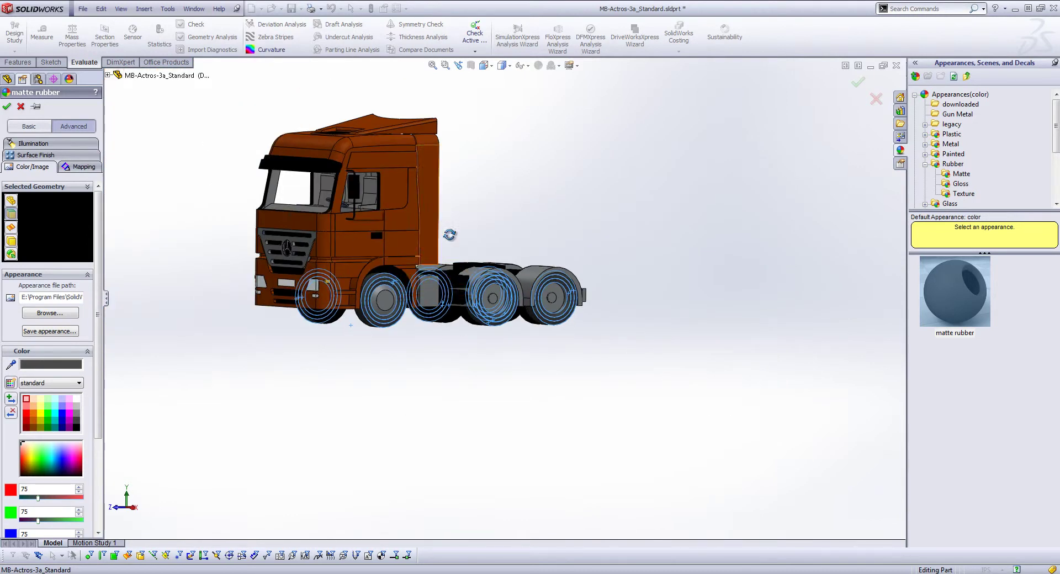
pyautogui.moveTo(445, 222); pyautogui.dragTo(454, 243, button='middle')
pyautogui.click(858, 82)
# Step: Examine the textured truck from the front and reopen the chromium plate appearance to check which grille faces it covers
pyautogui.moveTo(649, 258); pyautogui.dragTo(504, 383, button='middle')
pyautogui.scroll(-3, 451, 375)
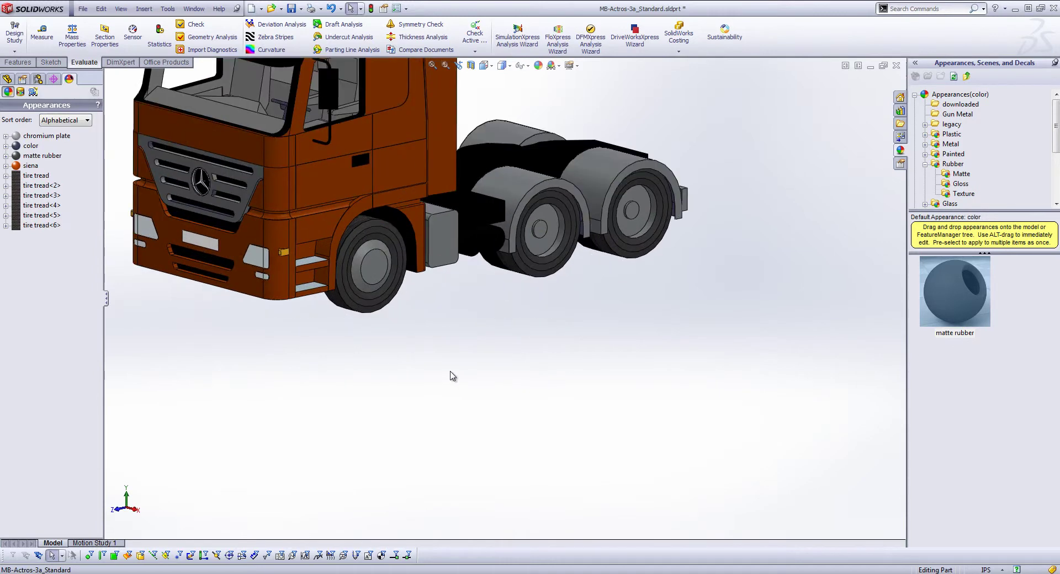
pyautogui.keyDown('shift'); pyautogui.moveTo(526, 337); pyautogui.dragTo(621, 338, button='middle'); pyautogui.keyUp('shift')
pyautogui.keyDown('ctrl'); pyautogui.moveTo(621, 338); pyautogui.dragTo(743, 429, button='middle'); pyautogui.keyUp('ctrl')
pyautogui.moveTo(636, 367); pyautogui.dragTo(659, 410, button='middle')
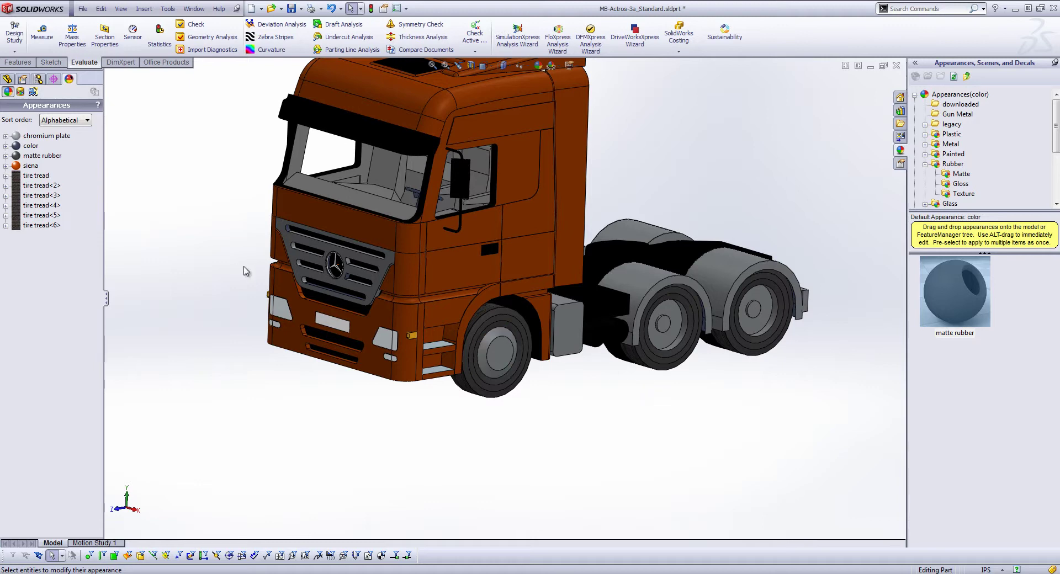
pyautogui.scroll(-3, 326, 270)
pyautogui.scroll(-2, 335, 272)
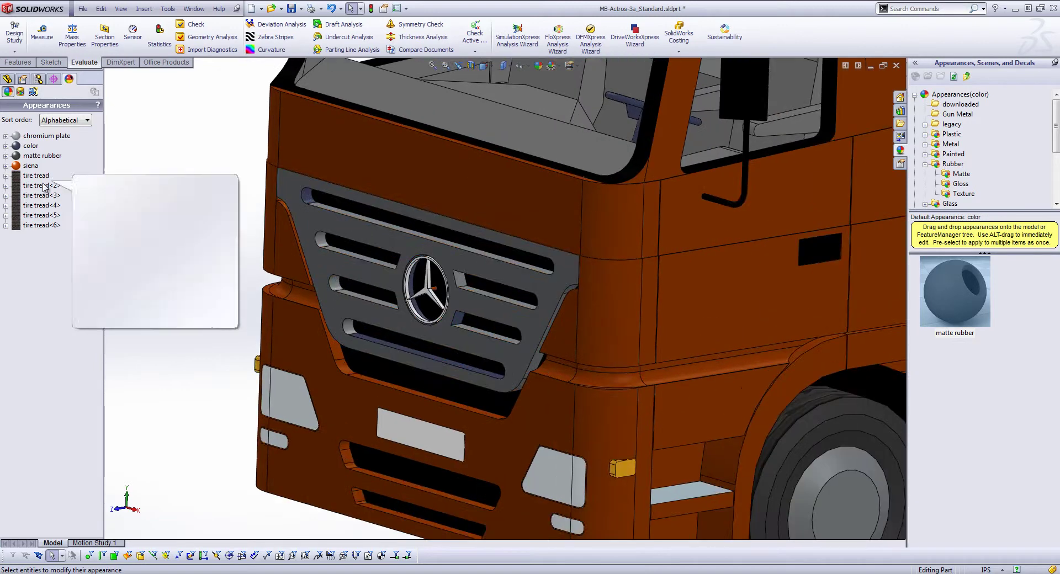
pyautogui.click(33, 136)
pyautogui.click(305, 203)
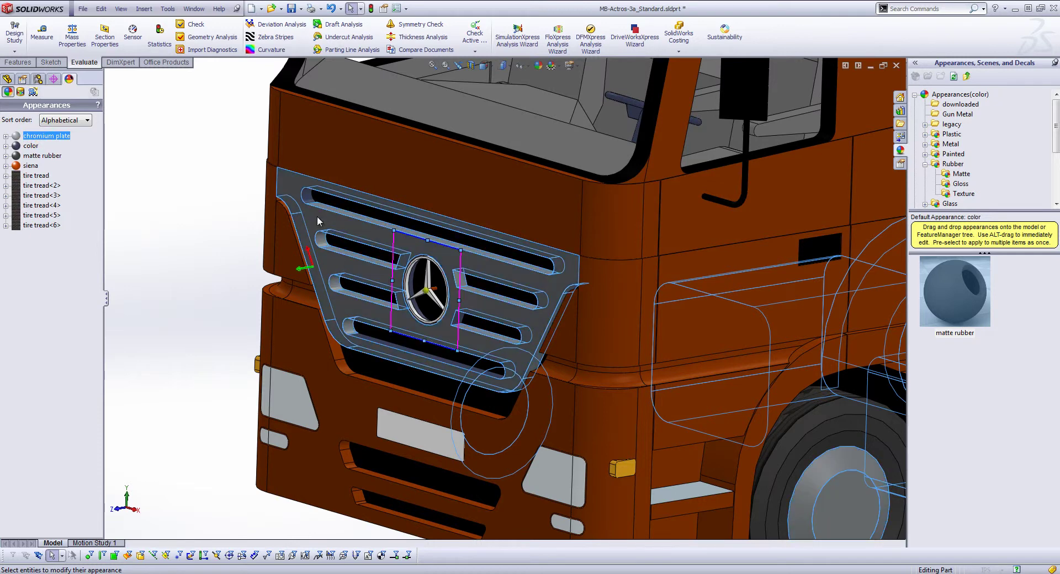
pyautogui.scroll(-2, 329, 212)
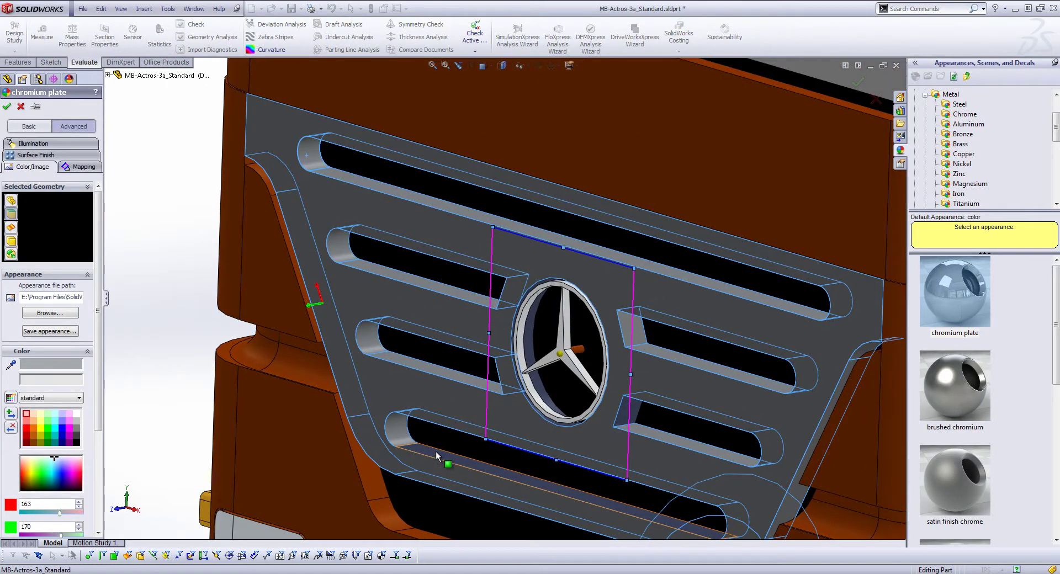
pyautogui.scroll(3, 586, 403)
pyautogui.scroll(-3, 588, 359)
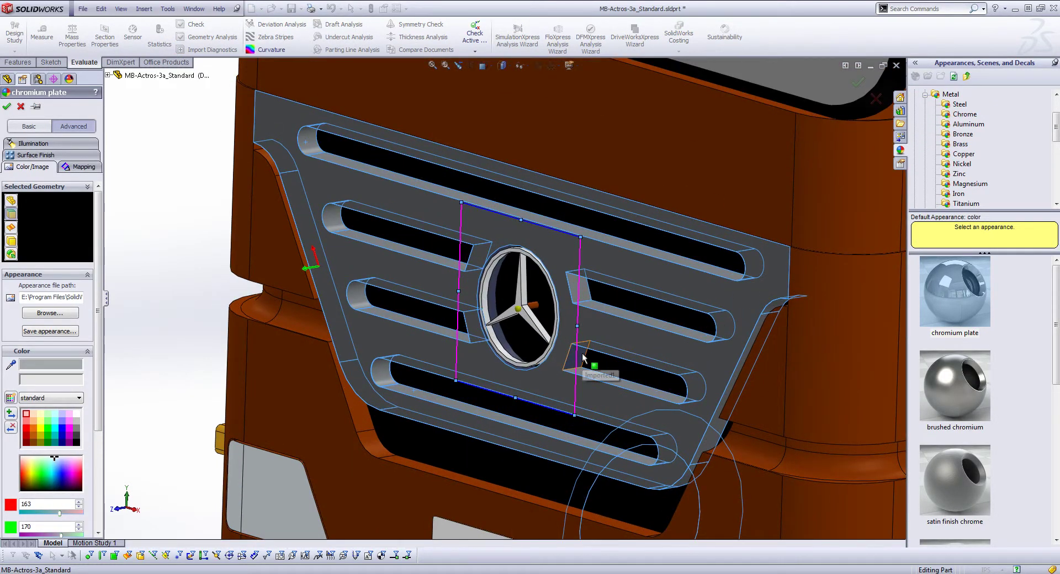
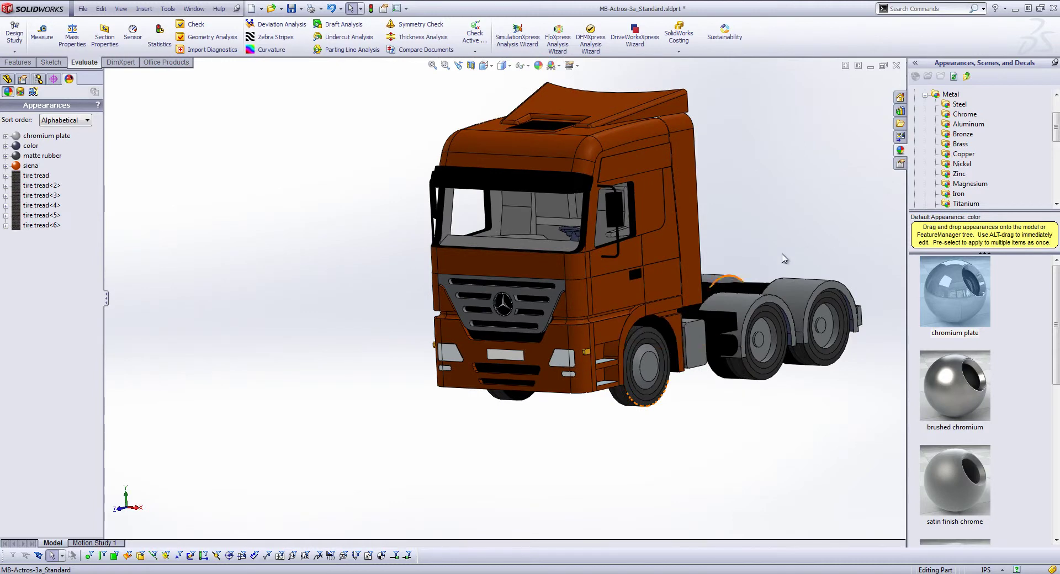
# Step: Place the decals logo from the Decals > logos library on the front wheel arch face of the cab side
pyautogui.keyDown('shift'); pyautogui.moveTo(804, 238); pyautogui.dragTo(856, 223, button='middle'); pyautogui.keyUp('shift')
pyautogui.keyDown('ctrl'); pyautogui.moveTo(856, 224); pyautogui.dragTo(719, 244, button='middle'); pyautogui.keyUp('ctrl')
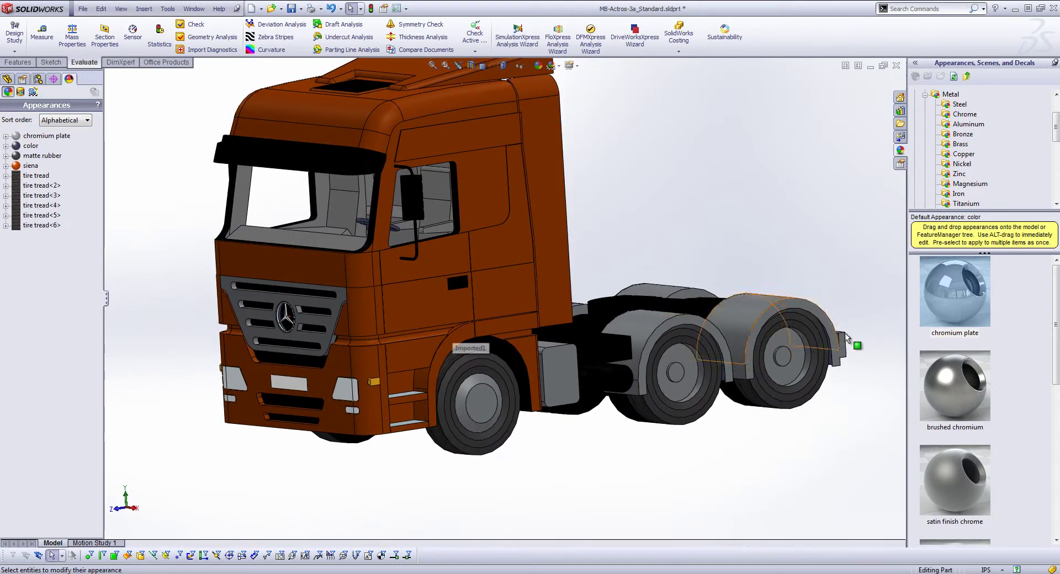
pyautogui.moveTo(1055, 330); pyautogui.dragTo(1031, 521)
pyautogui.click(925, 95)
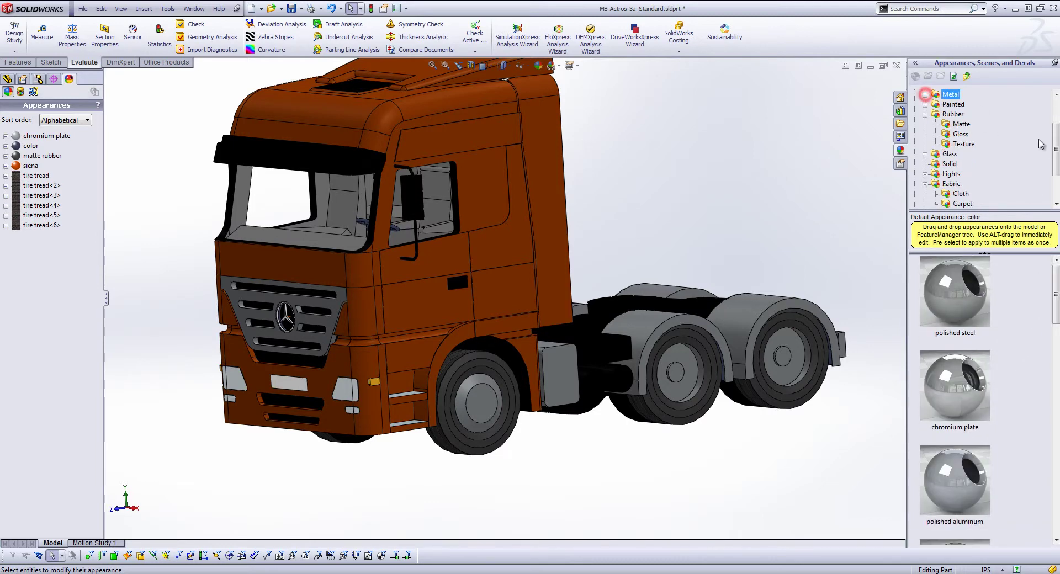
pyautogui.click(925, 114)
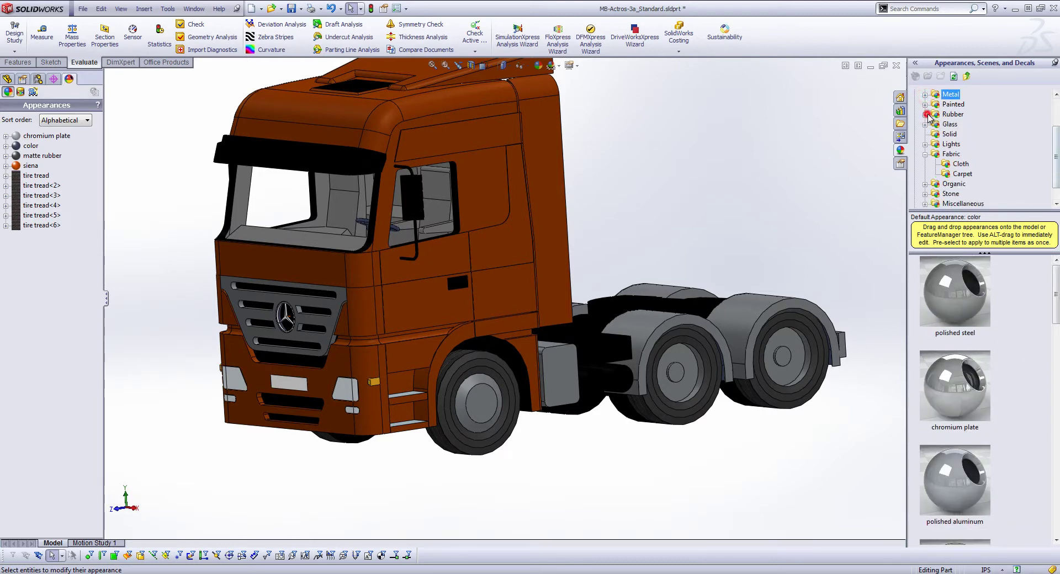
pyautogui.click(925, 154)
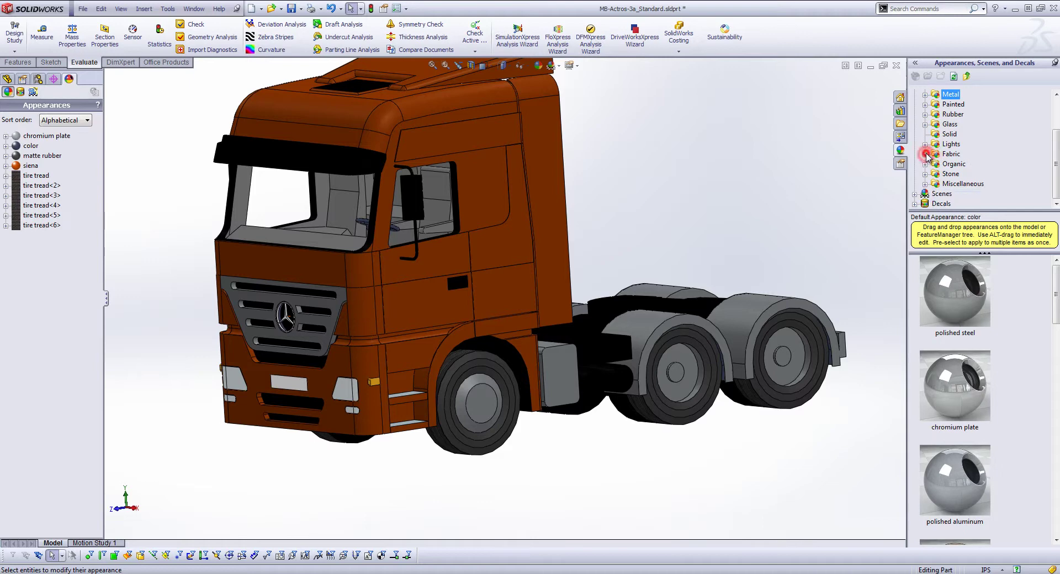
pyautogui.click(915, 204)
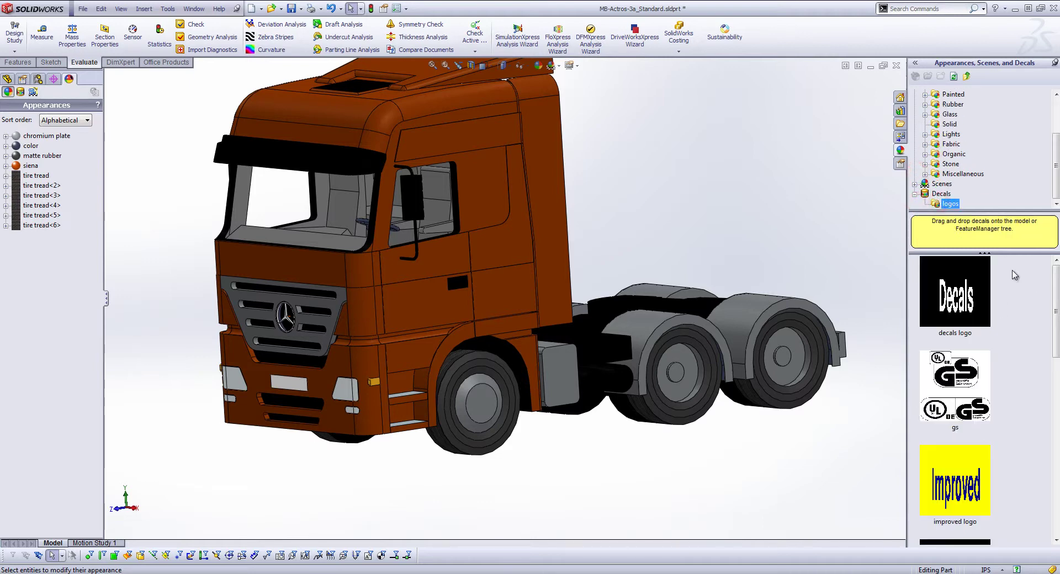
pyautogui.moveTo(969, 310); pyautogui.dragTo(454, 335)
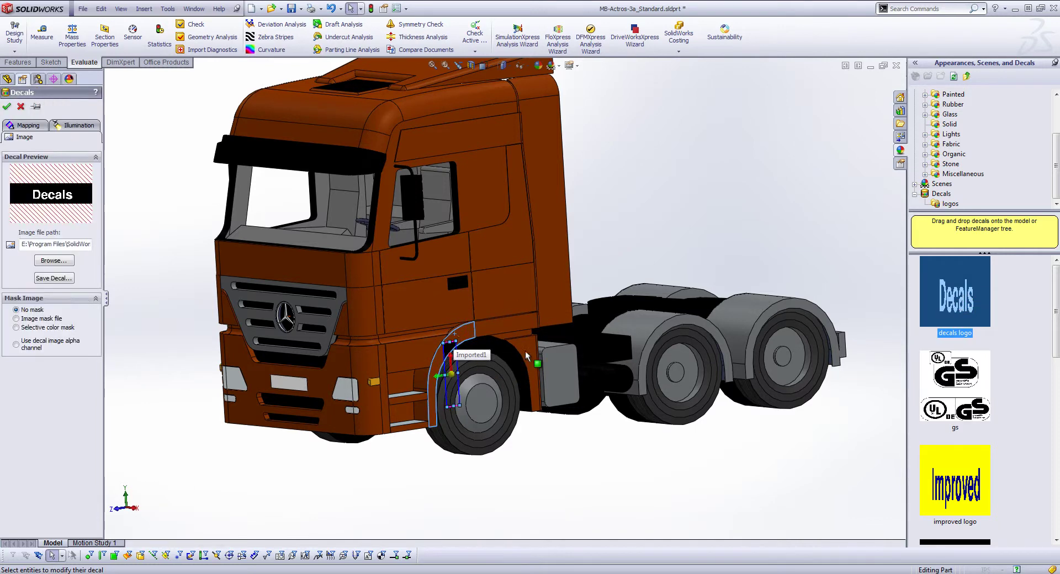
# Step: Add the panel ahead of the front wheel arch and the two side faces around the door handle to the decal's selected geometry
pyautogui.scroll(-2, 406, 315)
pyautogui.moveTo(403, 311); pyautogui.dragTo(464, 341)
pyautogui.click(16, 126)
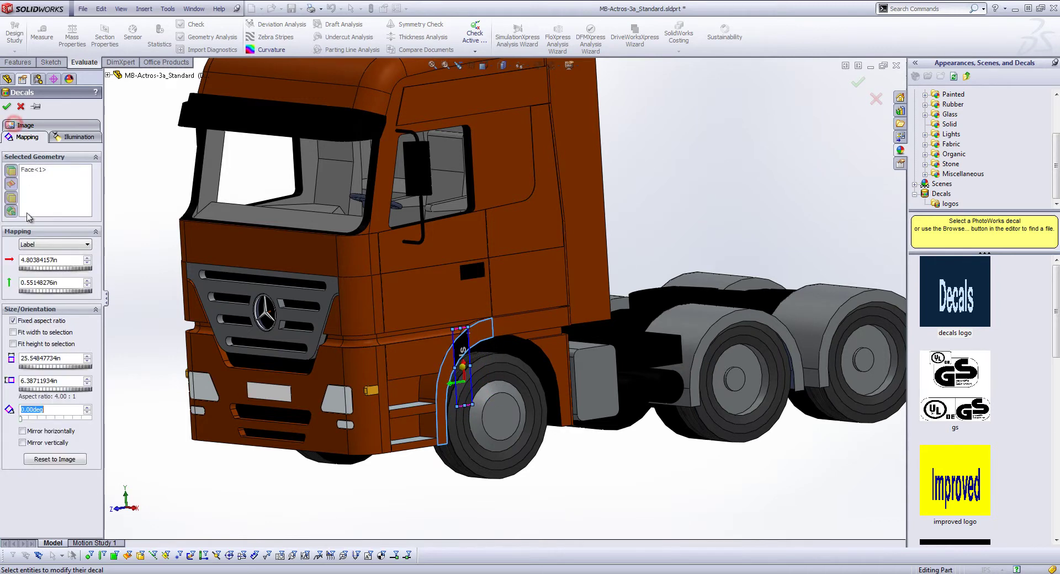
pyautogui.click(62, 183)
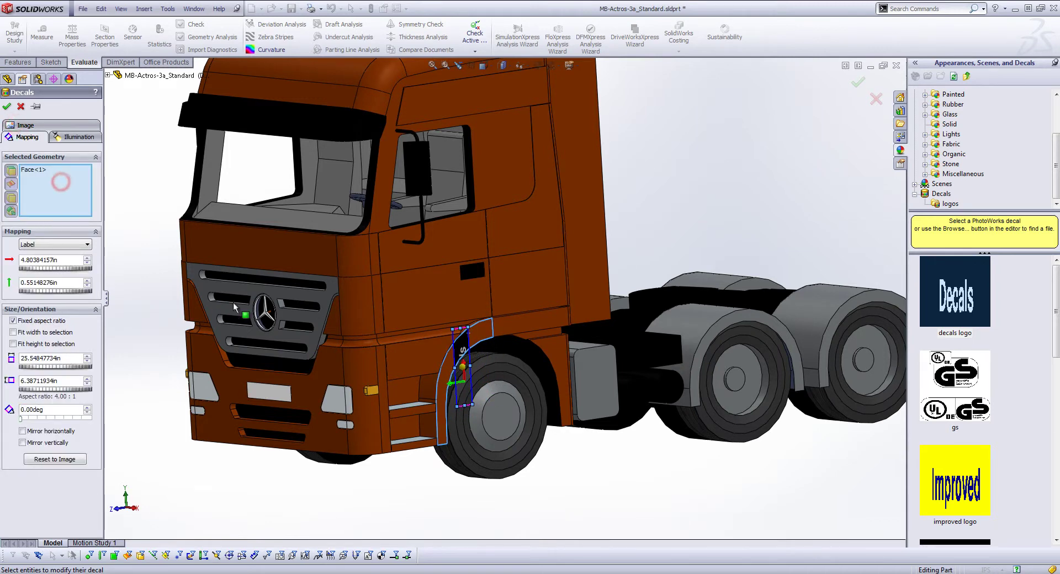
pyautogui.click(419, 360)
pyautogui.click(435, 300)
pyautogui.click(531, 295)
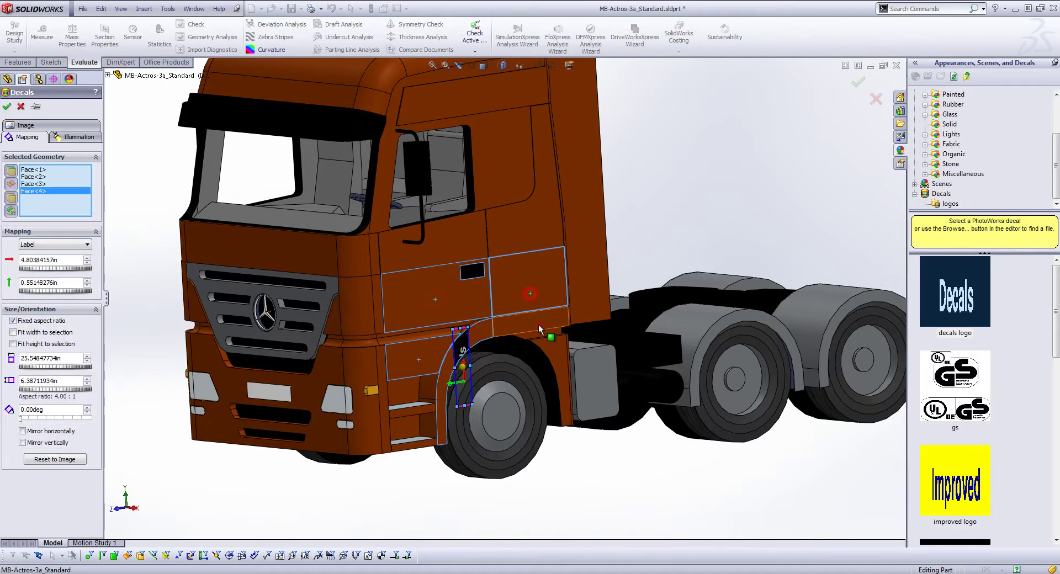
# Step: Add the strips above the front wheel arch, the fender face behind the wheel and the rear cab panel to the decal's selected geometry
pyautogui.click(538, 324)
pyautogui.click(557, 359)
pyautogui.click(590, 292)
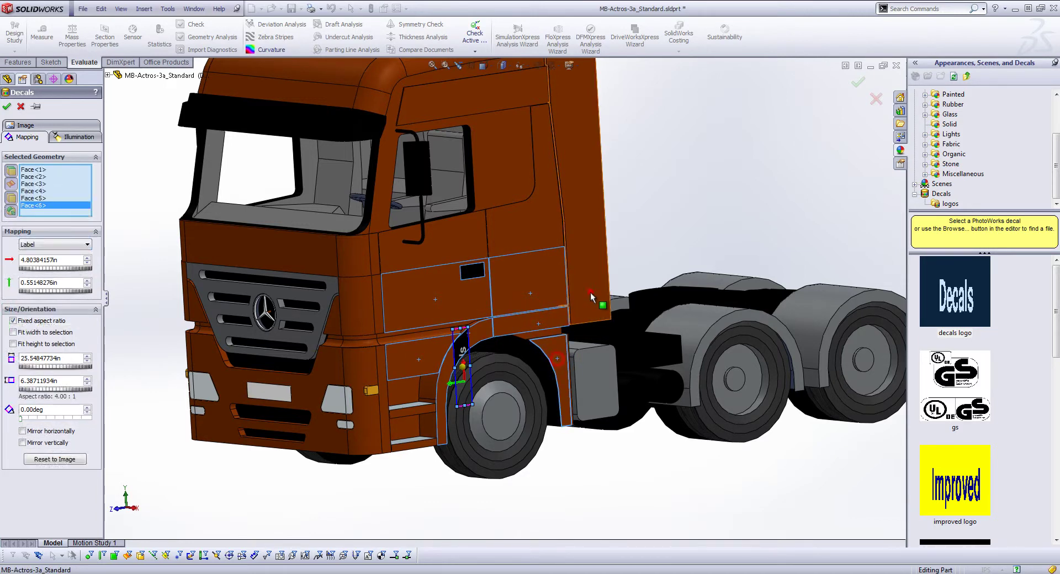
pyautogui.click(541, 342)
pyautogui.scroll(-3, 542, 341)
pyautogui.click(580, 346)
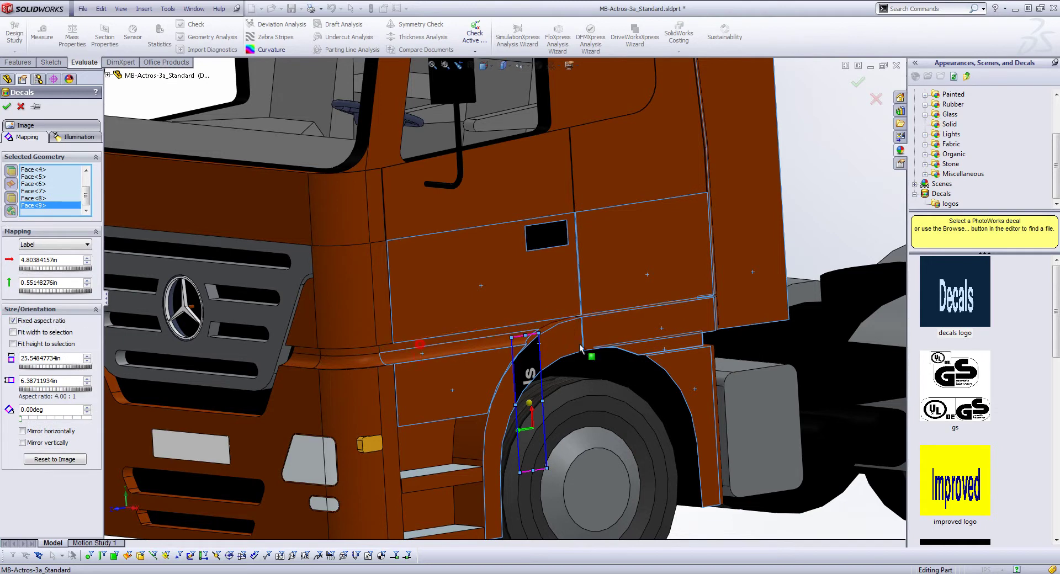
pyautogui.click(517, 337)
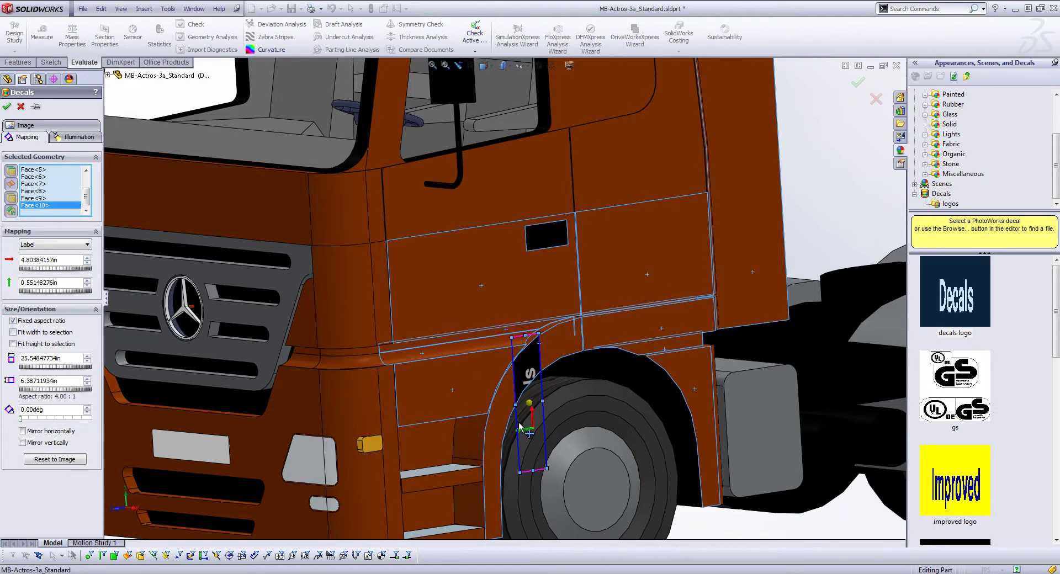
# Step: Add the door face below the window and the upper panel behind it to the decal faces, keeping the rear cab panel selected
pyautogui.moveTo(532, 397); pyautogui.dragTo(514, 419, button='middle')
pyautogui.scroll(3, 609, 316)
pyautogui.scroll(-2, 616, 310)
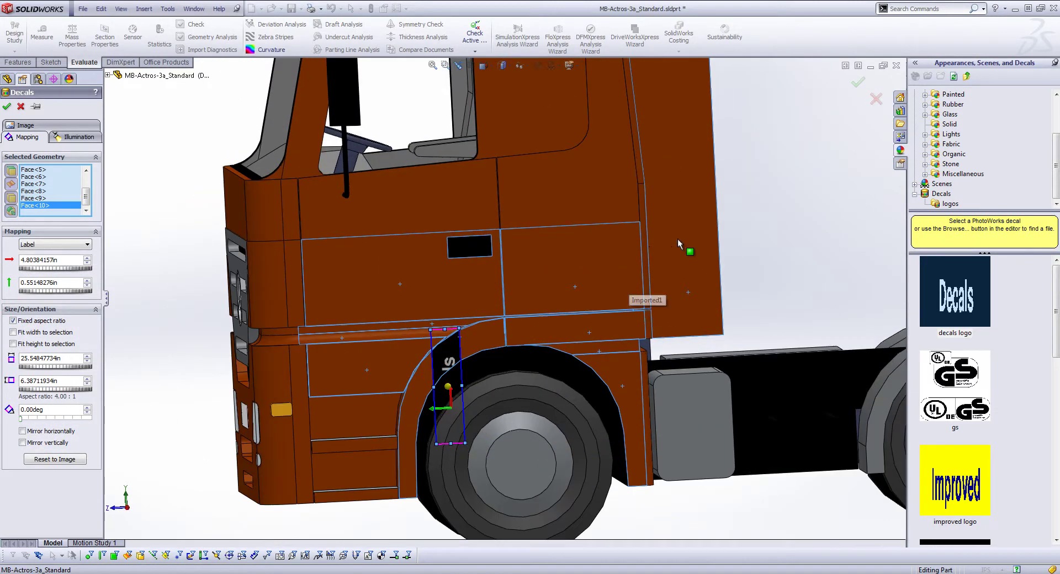
pyautogui.scroll(3, 566, 316)
pyautogui.scroll(-3, 555, 285)
pyautogui.click(546, 244)
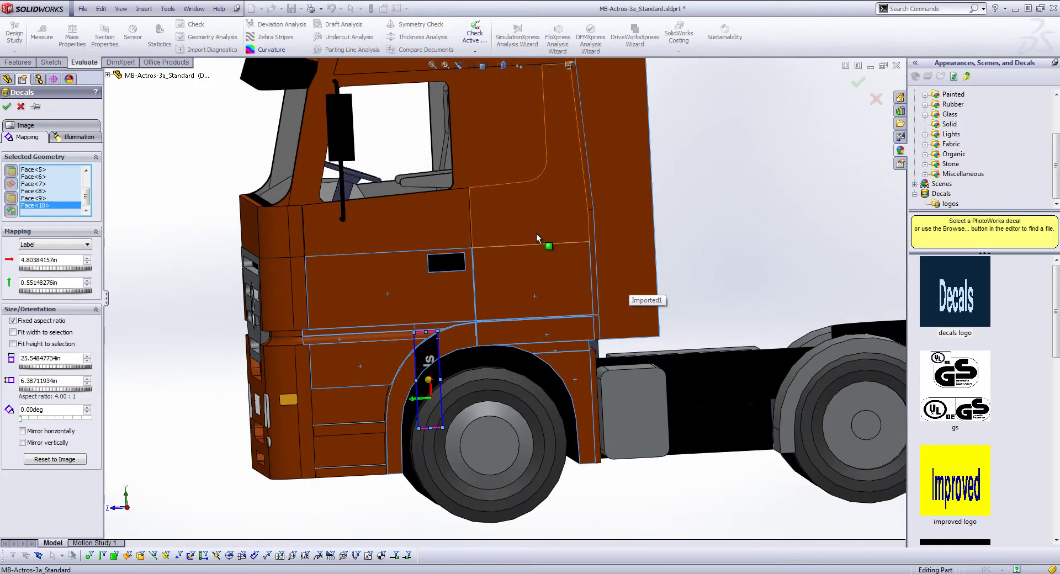
pyautogui.click(414, 221)
pyautogui.click(640, 261)
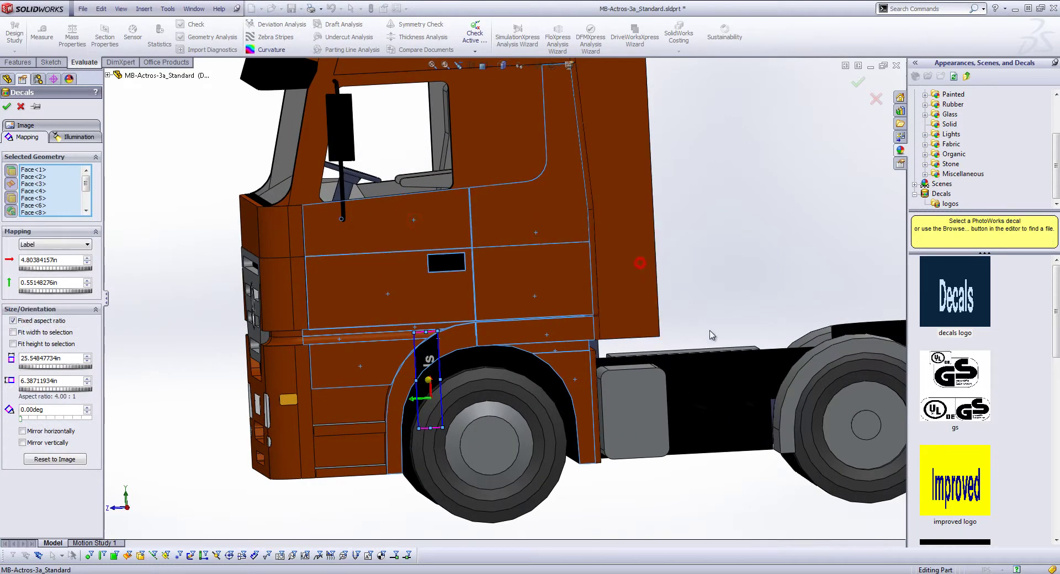
pyautogui.click(630, 300)
pyautogui.scroll(1, 631, 217)
pyautogui.moveTo(631, 217); pyautogui.dragTo(652, 229, button='middle')
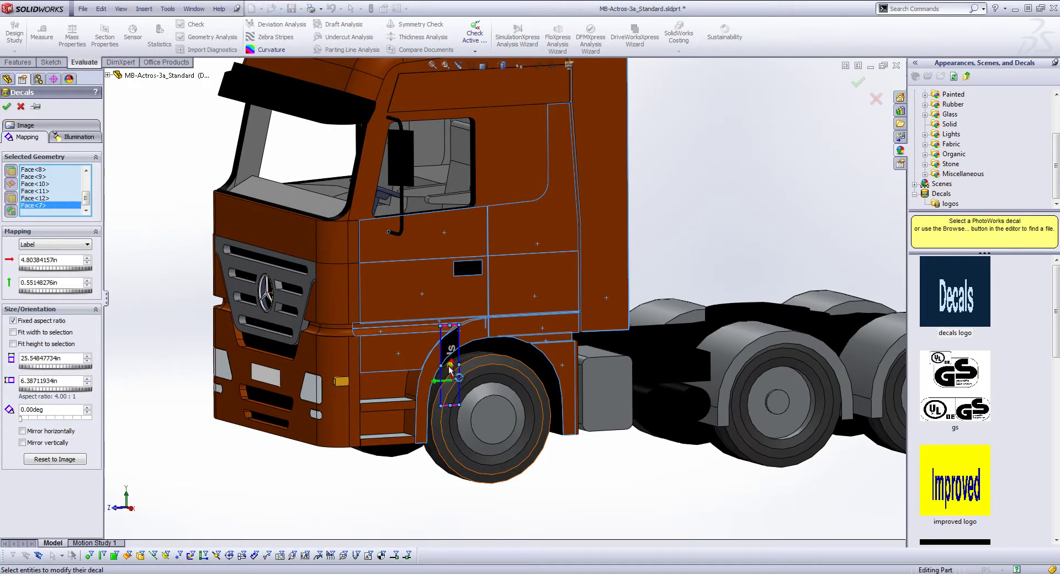
# Step: Rotate the decal to 270 degrees and reposition it just ahead of the front wheel arch using Projection mapping
pyautogui.moveTo(449, 367); pyautogui.dragTo(451, 203)
pyautogui.moveTo(459, 371); pyautogui.dragTo(461, 348)
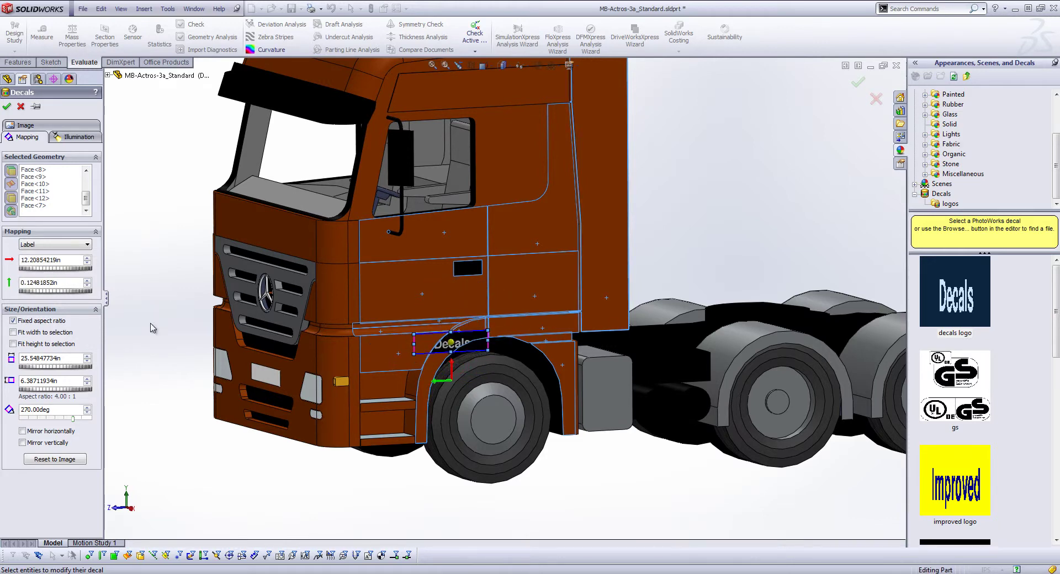
pyautogui.click(50, 244)
pyautogui.click(50, 262)
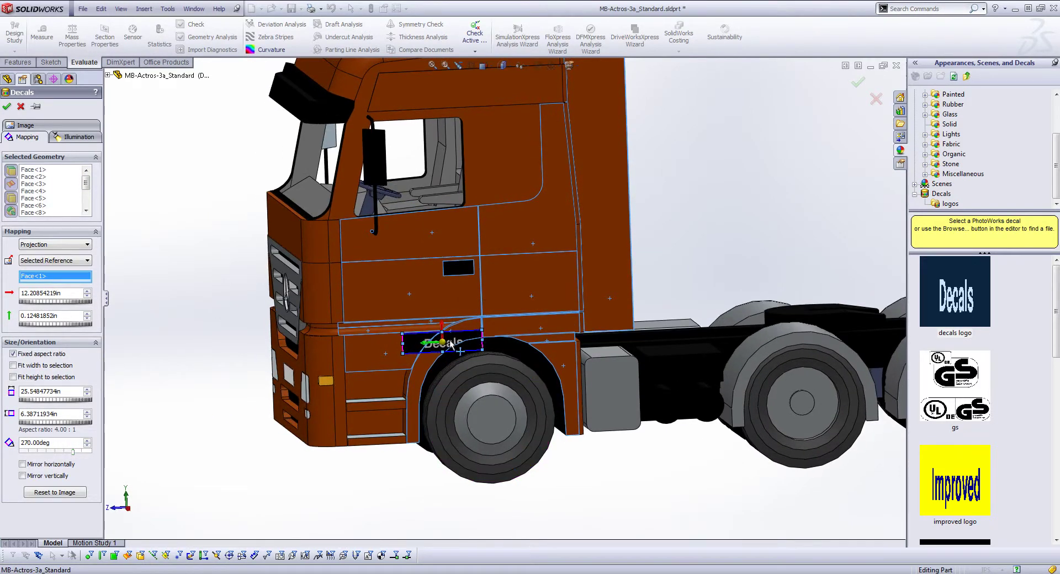
pyautogui.moveTo(451, 344); pyautogui.dragTo(429, 349)
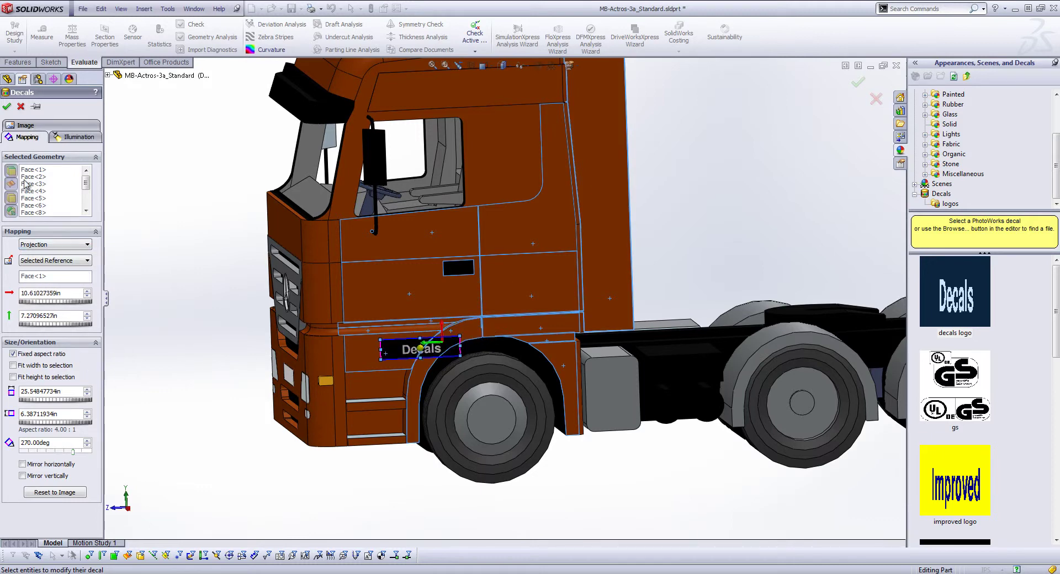
# Step: Load tribal006.jpg from the 3D Total Textures Vol 8 - Vehicles maps folder as the decal image and move it onto the door above the wheel arch
pyautogui.click(26, 125)
pyautogui.click(56, 261)
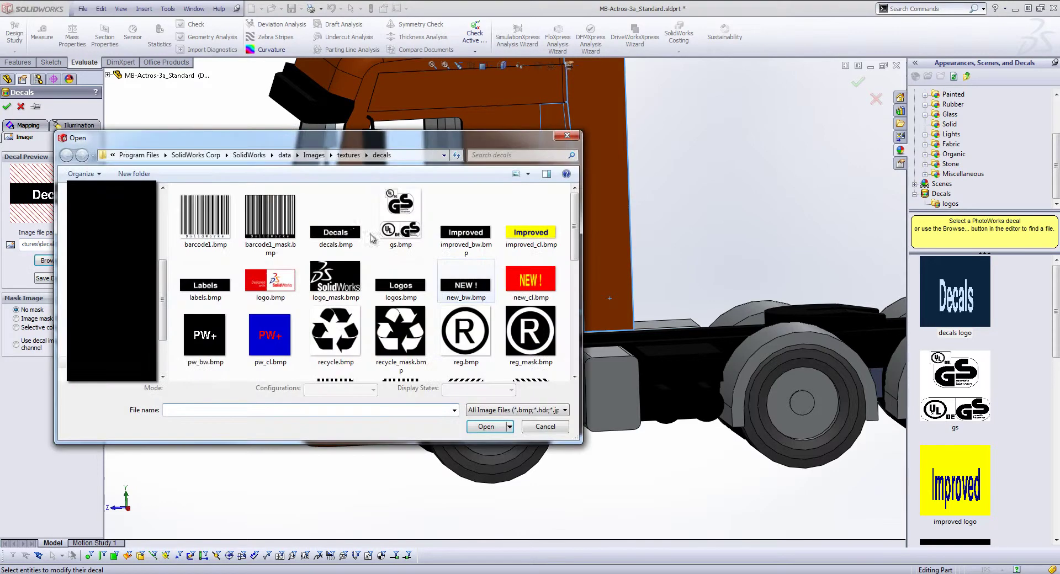
pyautogui.moveTo(163, 291); pyautogui.dragTo(162, 248)
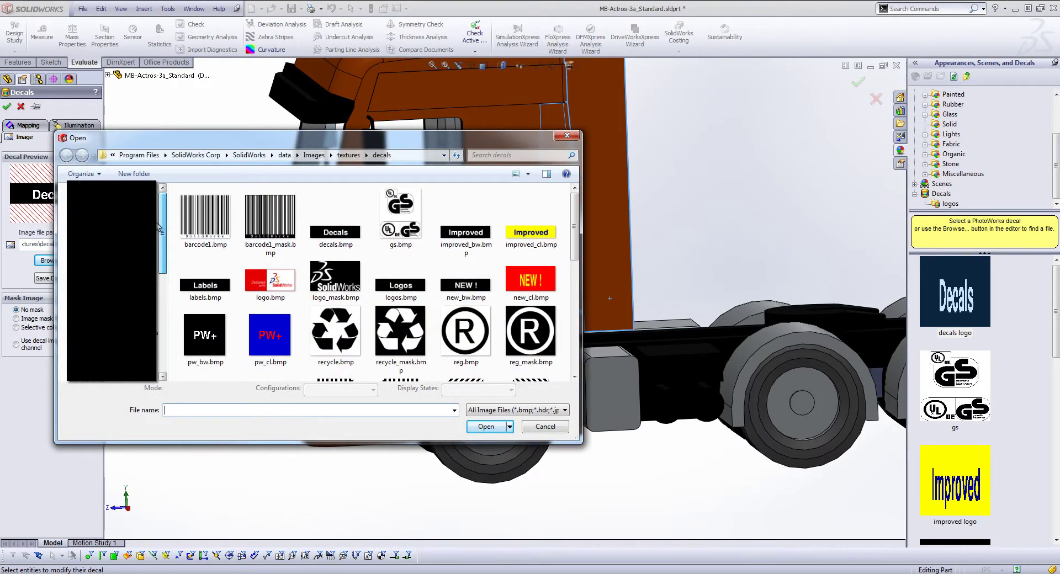
pyautogui.click(110, 243)
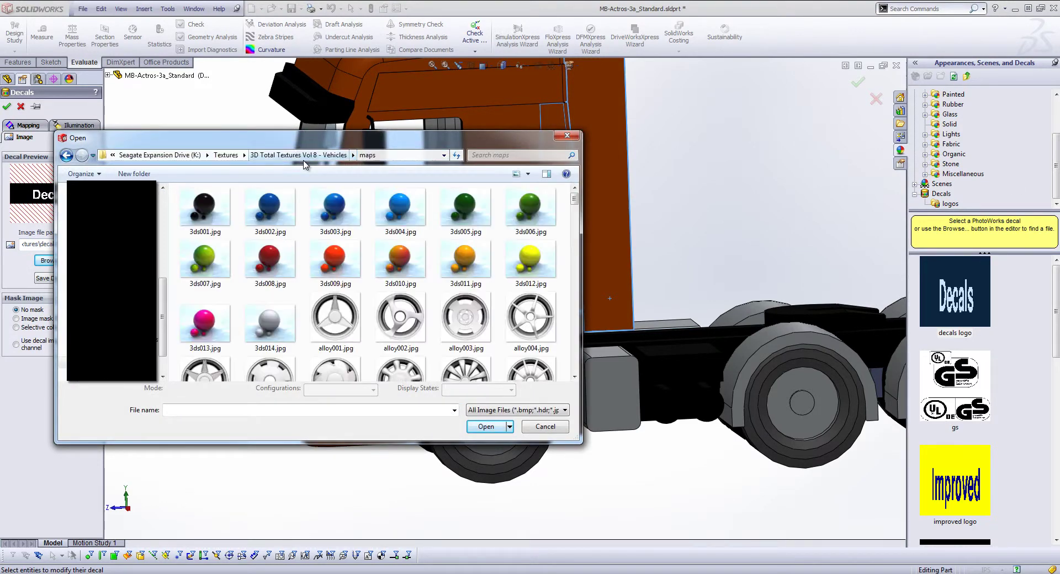
pyautogui.moveTo(578, 199); pyautogui.dragTo(575, 362)
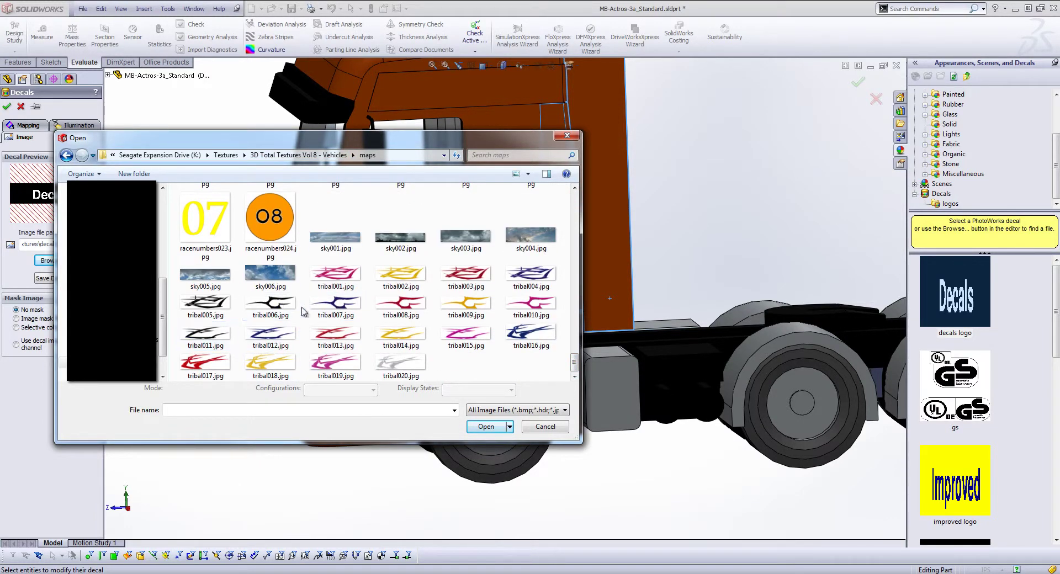
pyautogui.click(284, 300)
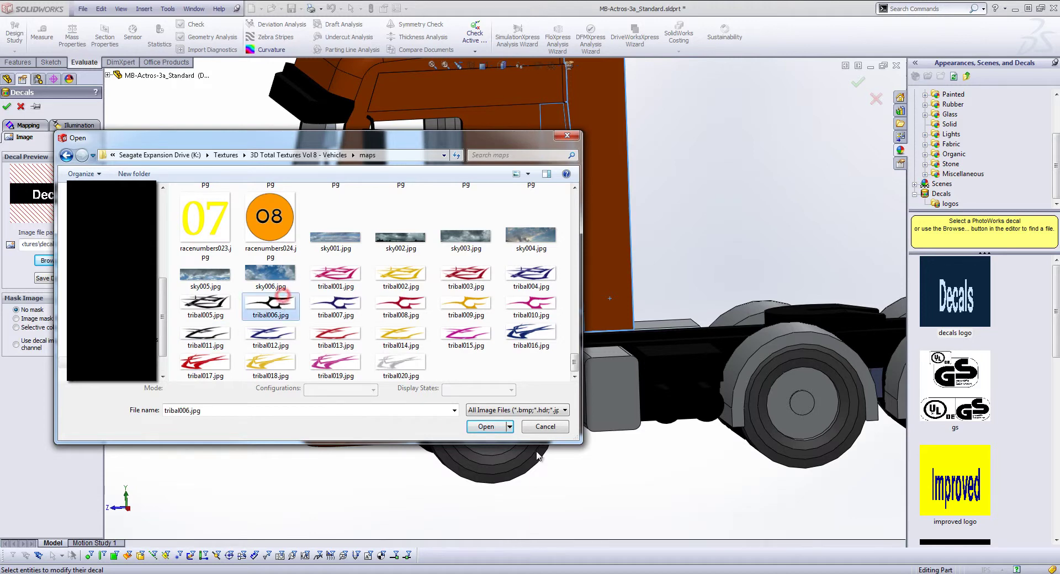
pyautogui.click(486, 427)
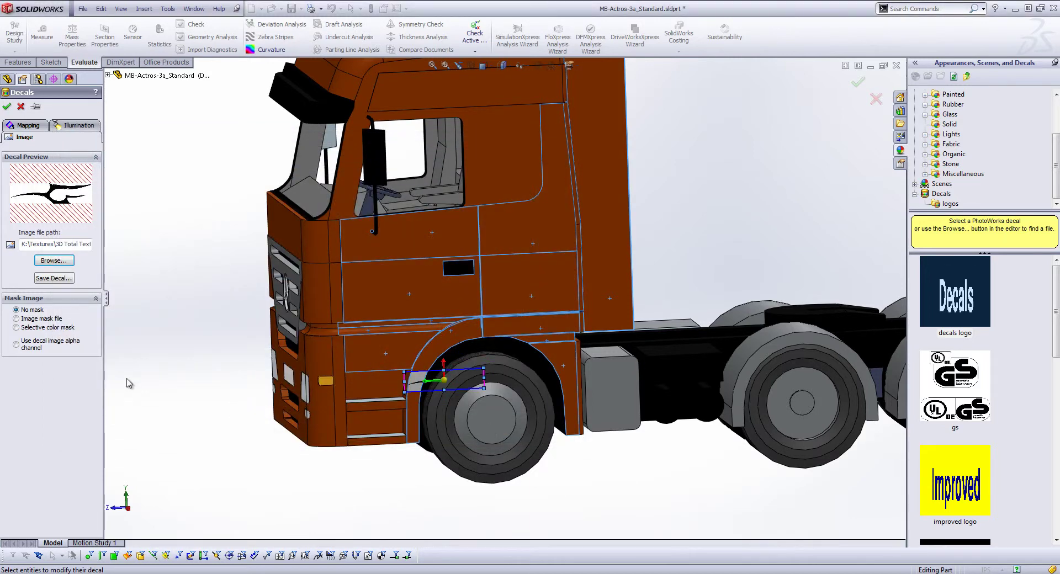
pyautogui.moveTo(470, 378); pyautogui.dragTo(436, 308)
# Step: Try to remove the decal's white background with a selective color mask sampled from the image preview
pyautogui.scroll(-10, 453, 307)
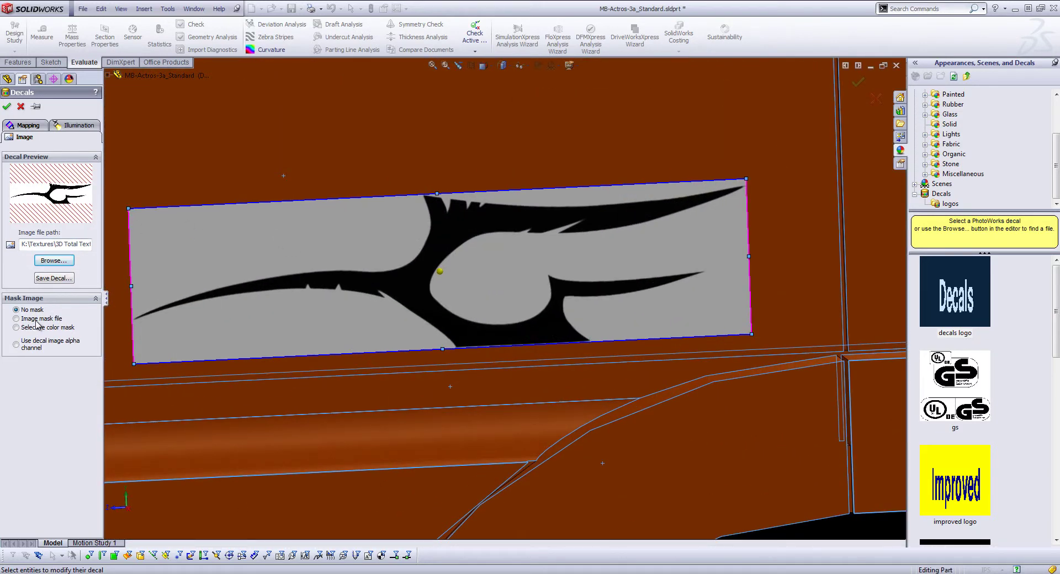
pyautogui.click(17, 327)
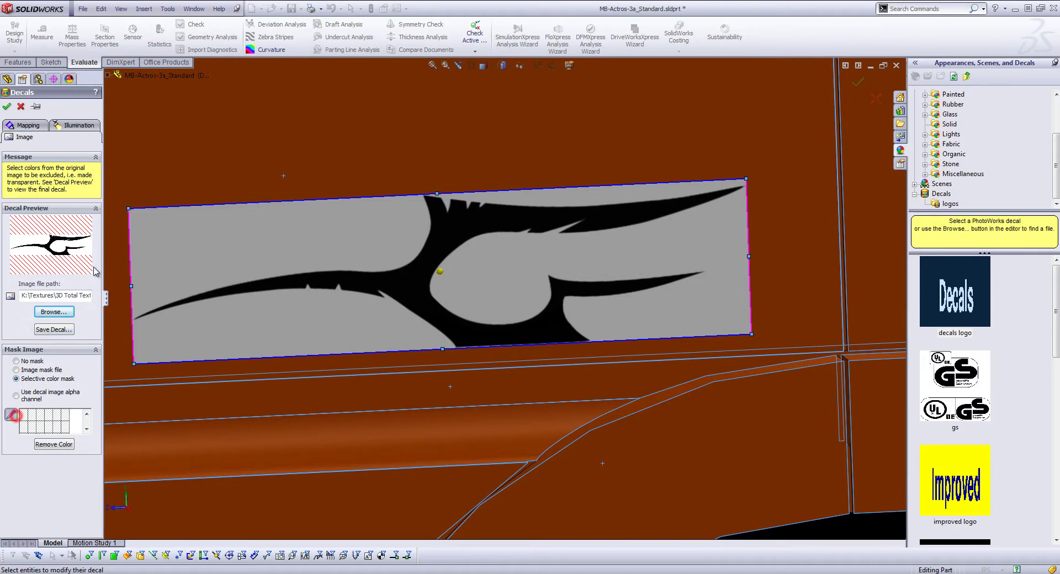
pyautogui.click(89, 240)
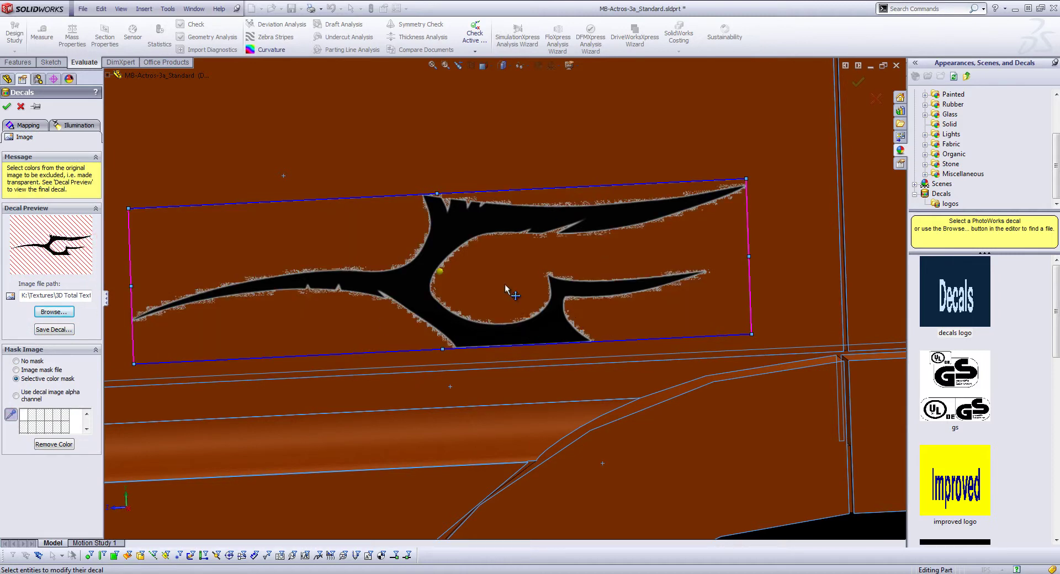
pyautogui.click(27, 393)
# Step: Switch the decal to an image mask file and browse to the bump folder of 3D Total Textures Vol 8 - Vehicles
pyautogui.click(23, 318)
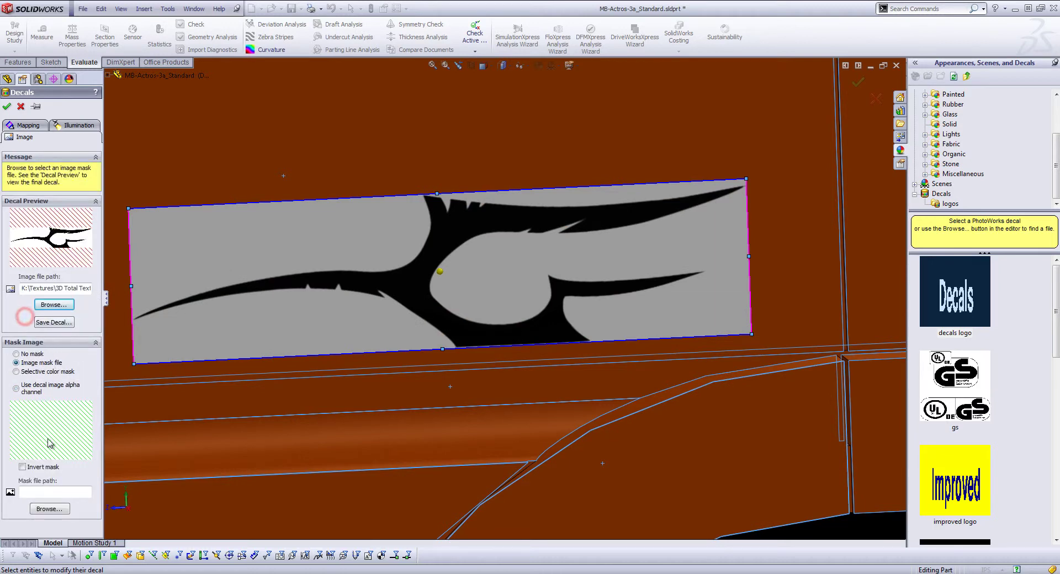
pyautogui.click(48, 511)
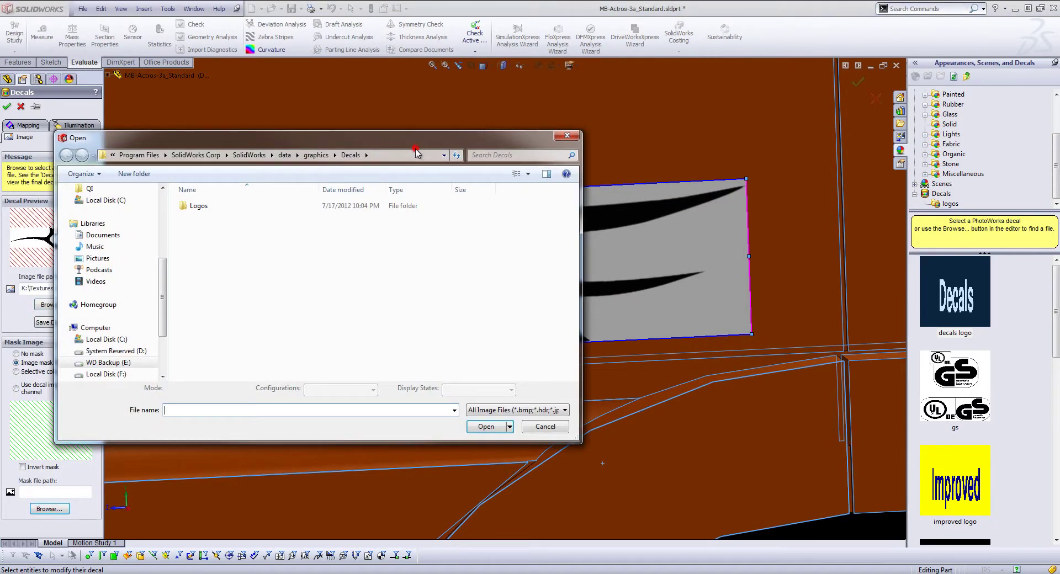
pyautogui.click(418, 154)
pyautogui.write('K:\\Textures\\3D Total Textures Vol 8 - Vehicles\\maps')
pyautogui.press('Return')
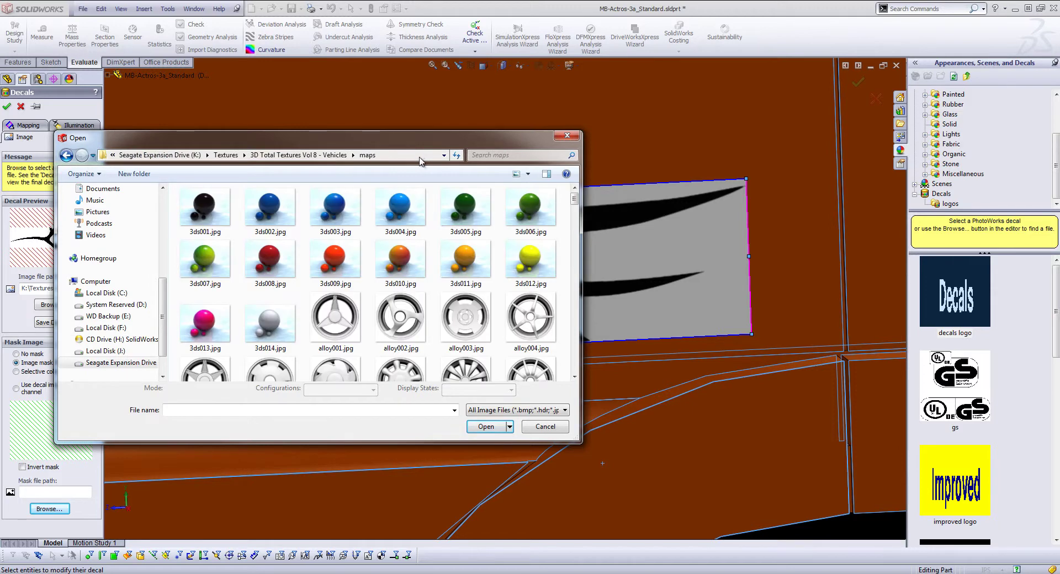
pyautogui.click(325, 156)
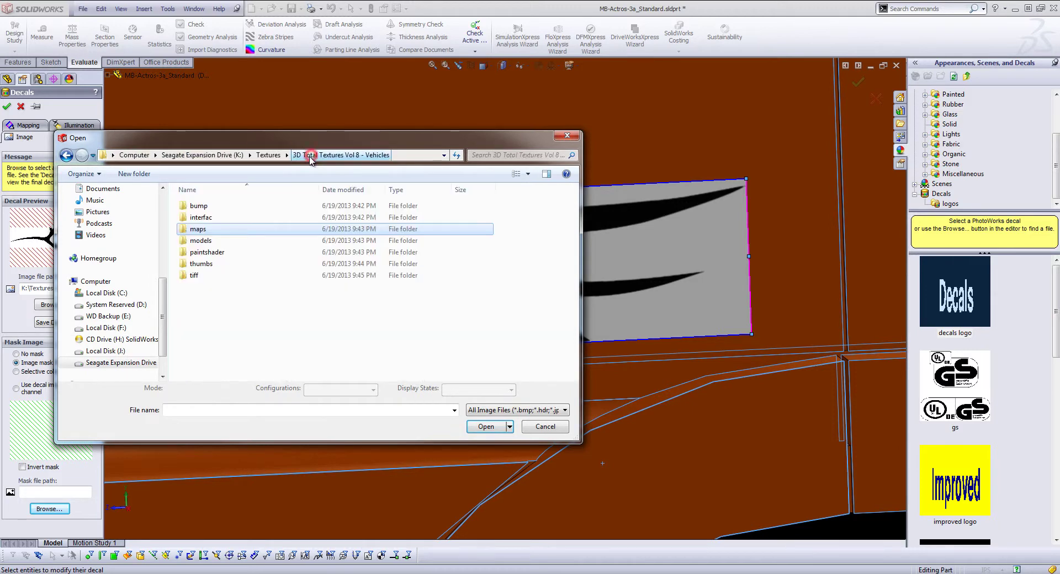
pyautogui.click(201, 207)
pyautogui.doubleClick(201, 207)
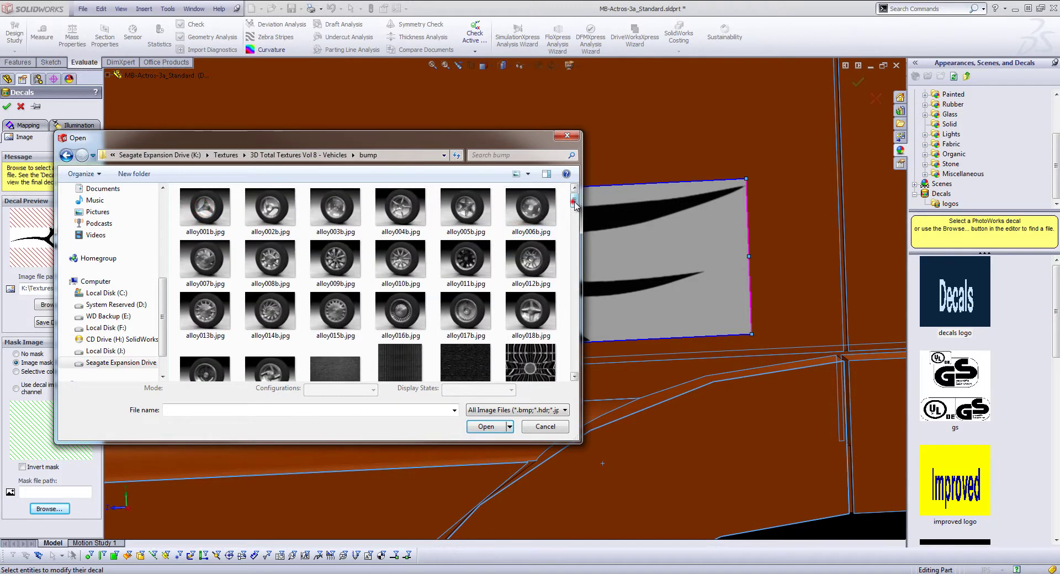
# Step: Load tribal006b.jpg as the decal's mask image
pyautogui.moveTo(574, 204); pyautogui.dragTo(579, 390)
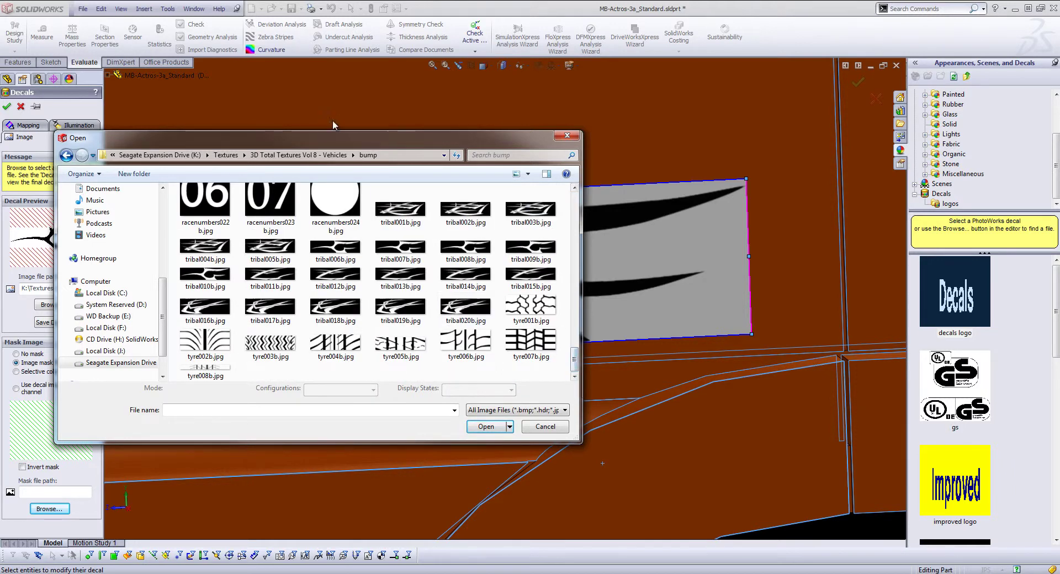
pyautogui.moveTo(304, 143); pyautogui.dragTo(482, 142)
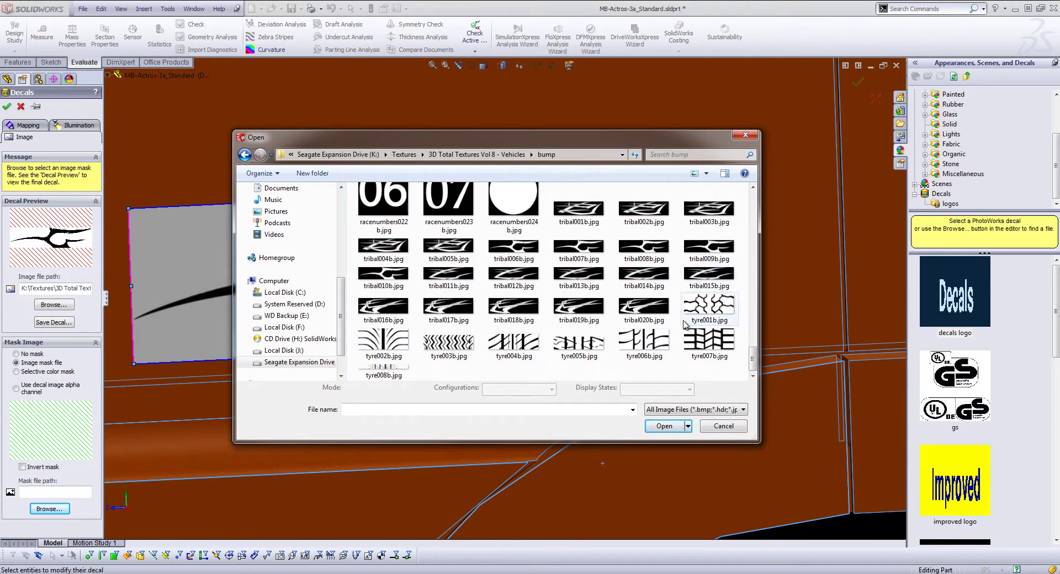
pyautogui.moveTo(566, 147); pyautogui.dragTo(827, 112)
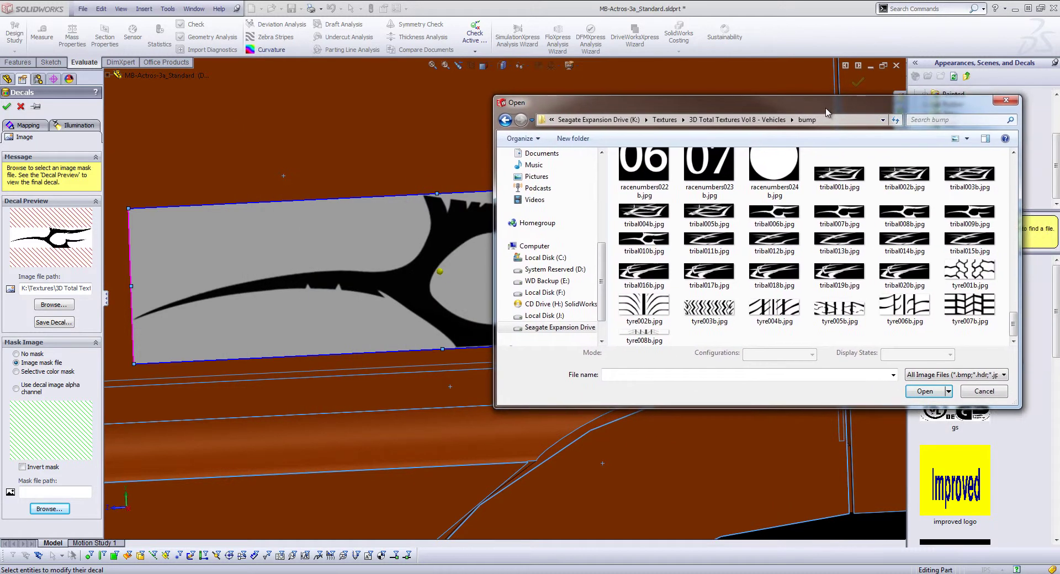
pyautogui.click(768, 213)
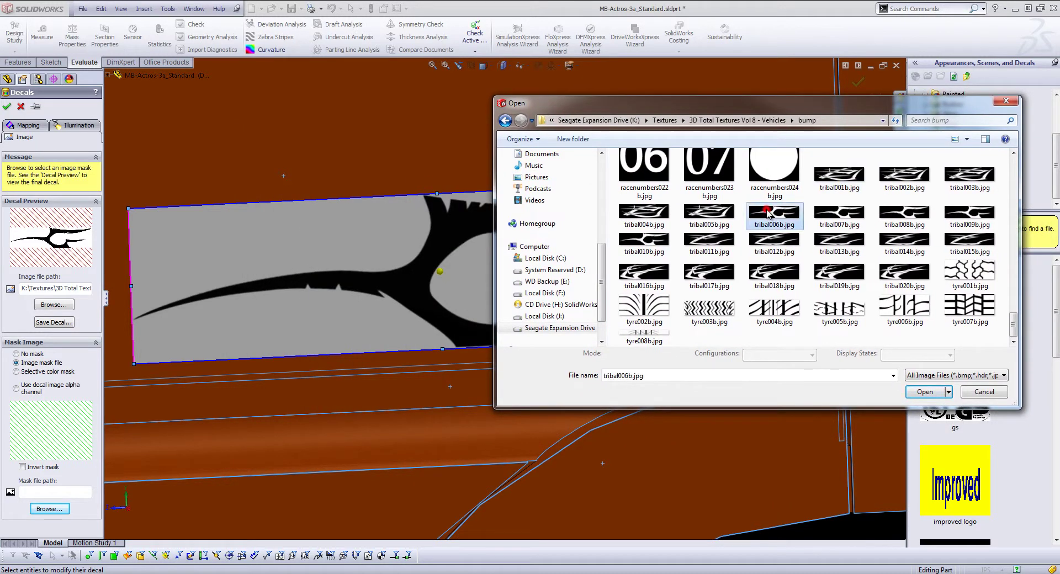
pyautogui.click(931, 396)
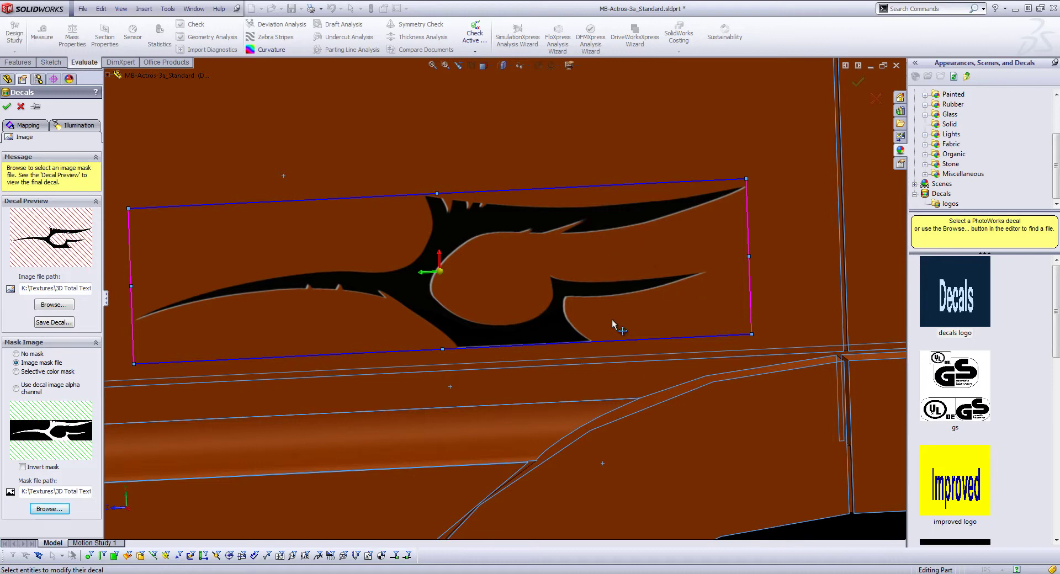
# Step: Enlarge the tribal decal to about 100.7 × 25.3 in, rotate it to about 298 degrees diagonally across the cab side, and accept it
pyautogui.scroll(5, 616, 322)
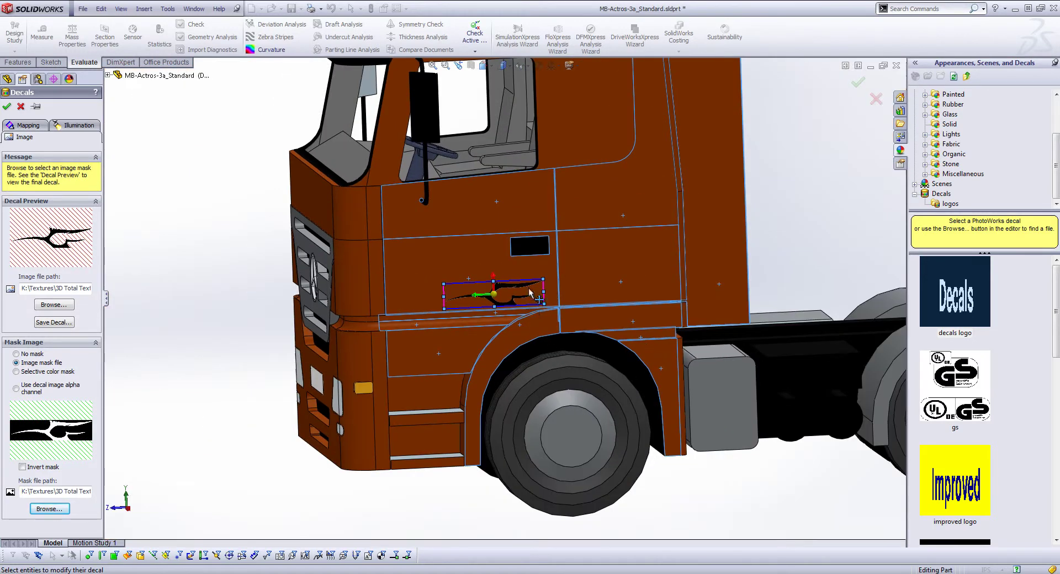
pyautogui.moveTo(529, 292); pyautogui.dragTo(683, 158)
pyautogui.moveTo(700, 223); pyautogui.dragTo(580, 272)
pyautogui.moveTo(655, 255); pyautogui.dragTo(646, 307, button='middle')
pyautogui.scroll(2, 718, 250)
pyautogui.scroll(1, 719, 250)
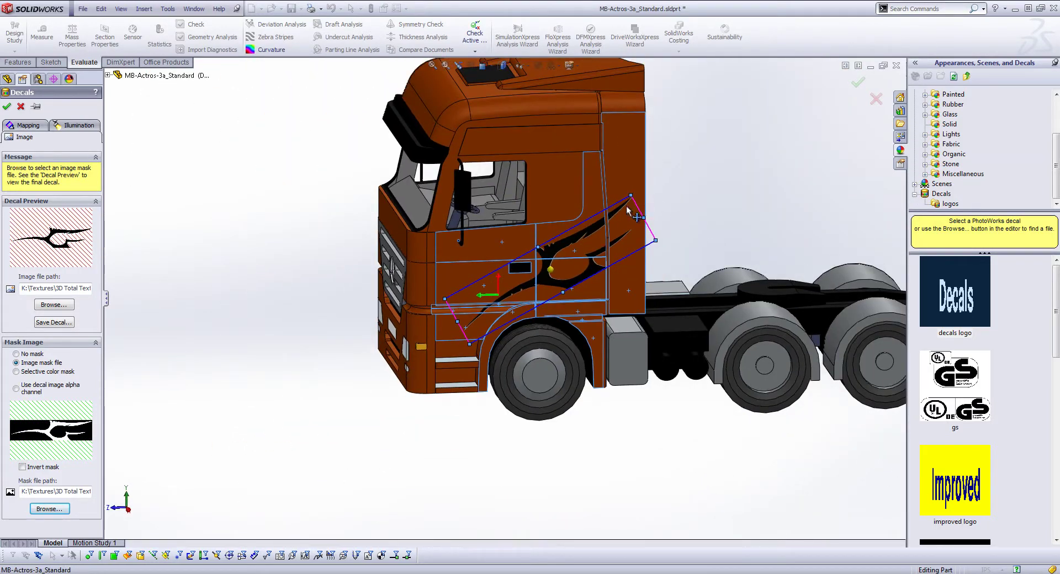
pyautogui.moveTo(629, 195); pyautogui.dragTo(639, 186)
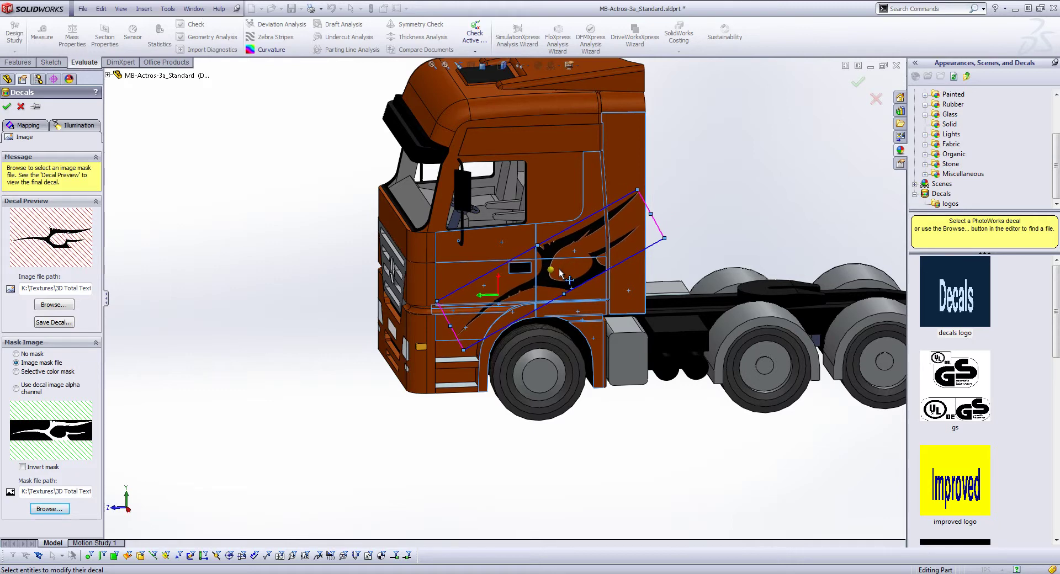
pyautogui.click(858, 82)
# Step: Reopen the tribal006 decal for editing and show its mapping settings with the selected faces
pyautogui.moveTo(684, 367); pyautogui.dragTo(541, 449, button='middle')
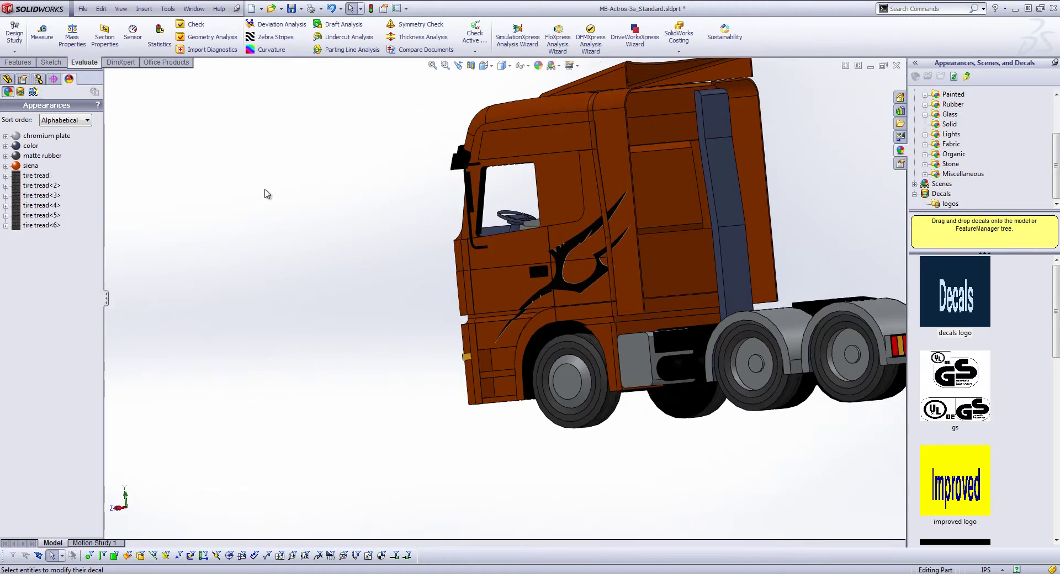
pyautogui.scroll(-8, 522, 228)
pyautogui.moveTo(498, 242); pyautogui.dragTo(481, 257, button='middle')
pyautogui.click(30, 93)
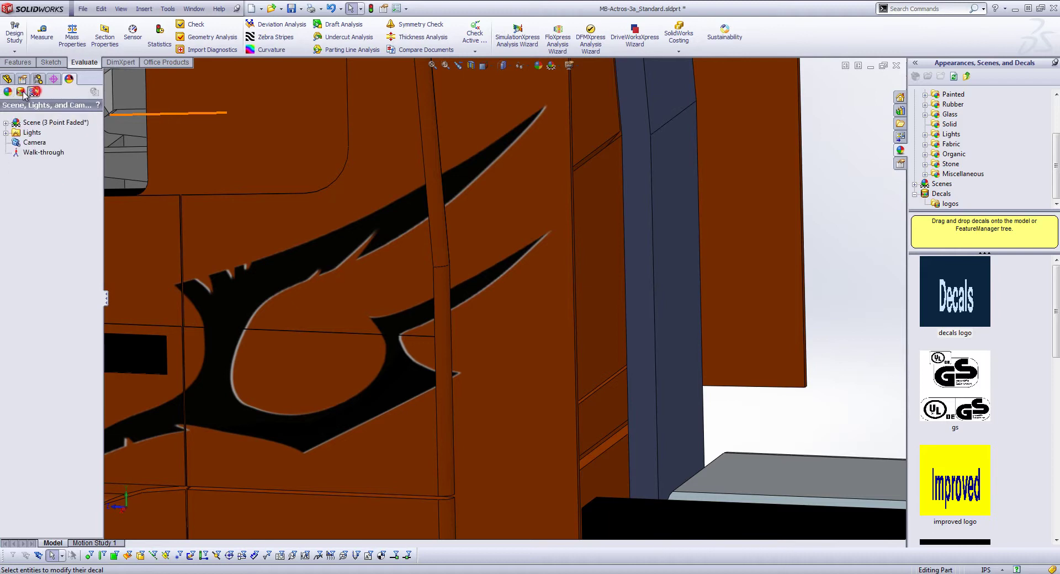
pyautogui.click(22, 92)
pyautogui.click(7, 121)
pyautogui.doubleClick(34, 134)
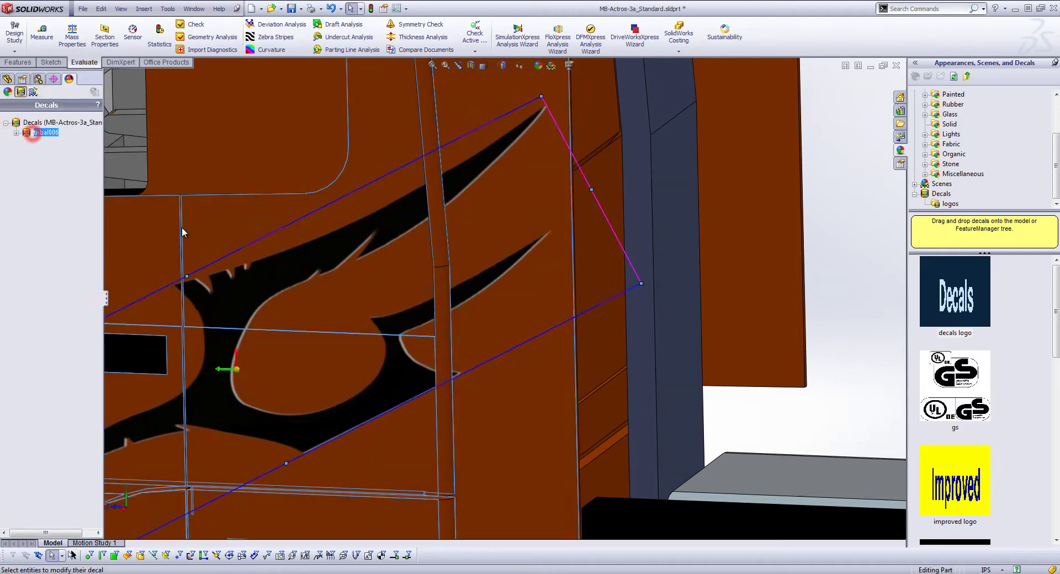
pyautogui.click(25, 125)
pyautogui.click(55, 198)
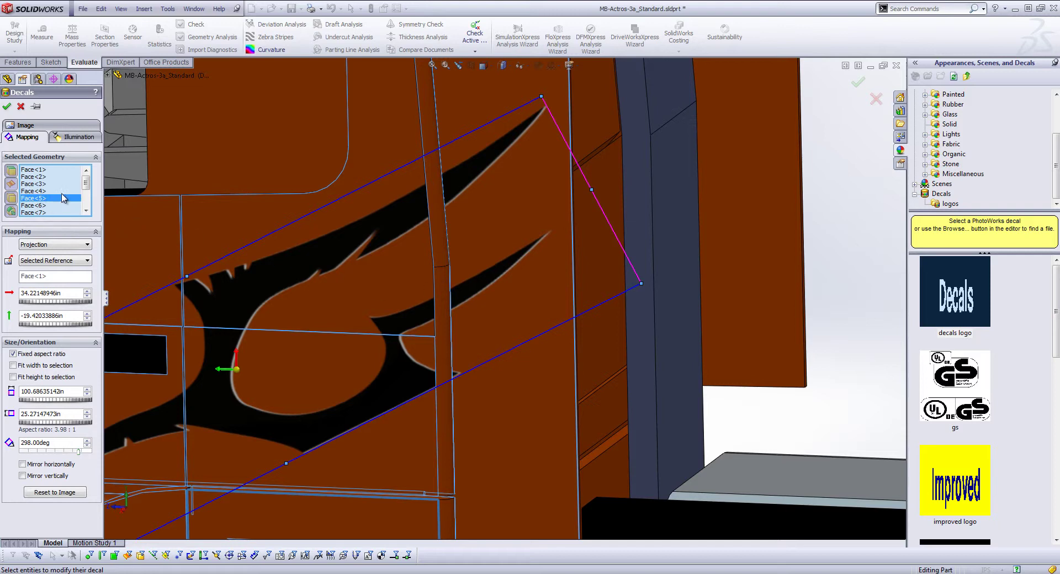
# Step: Add the lower and upper narrow strips in front of the rear cab panel to the decal's selected geometry and accept the change
pyautogui.moveTo(553, 379); pyautogui.dragTo(525, 356, button='middle')
pyautogui.click(446, 415)
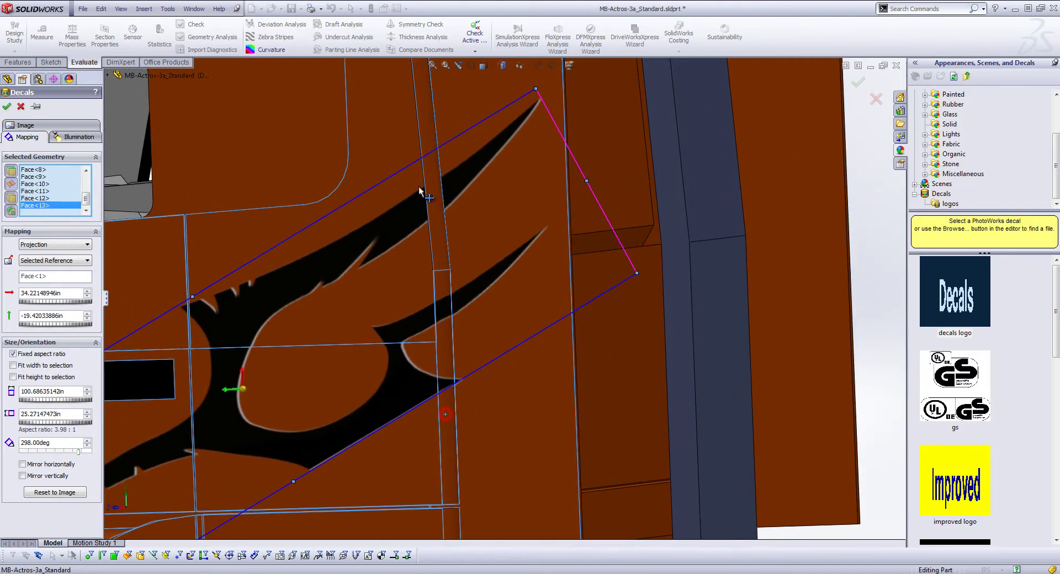
pyautogui.click(422, 129)
pyautogui.scroll(3, 406, 307)
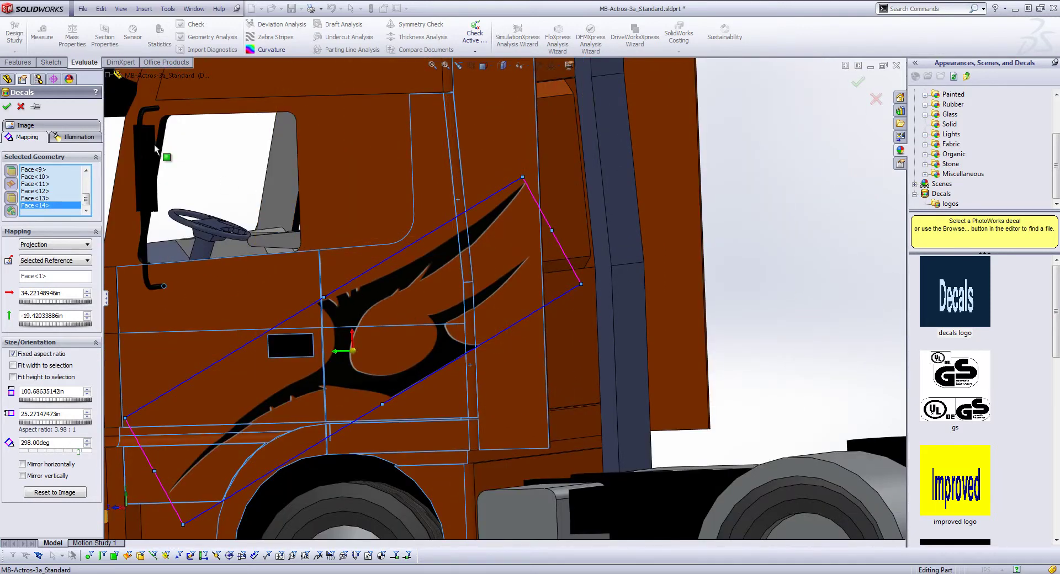
pyautogui.click(7, 106)
# Step: Apply the decals logo to the truck's front bumper face around the licence plate
pyautogui.moveTo(611, 402); pyautogui.dragTo(654, 400, button='middle')
pyautogui.scroll(3, 656, 397)
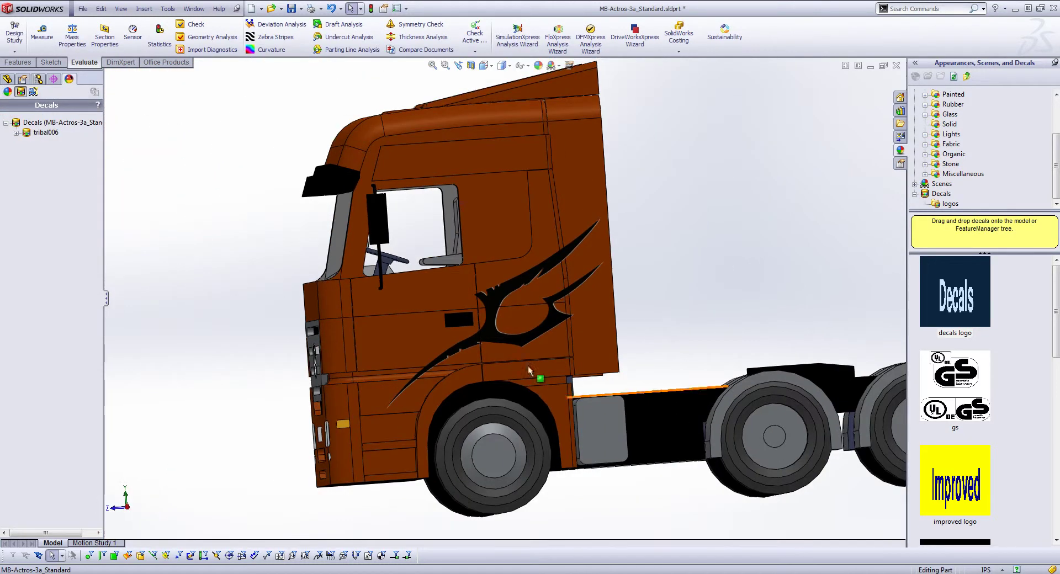
pyautogui.moveTo(529, 370); pyautogui.dragTo(644, 428, button='middle')
pyautogui.scroll(4, 716, 407)
pyautogui.scroll(-3, 638, 359)
pyautogui.moveTo(733, 389); pyautogui.dragTo(710, 318, button='middle')
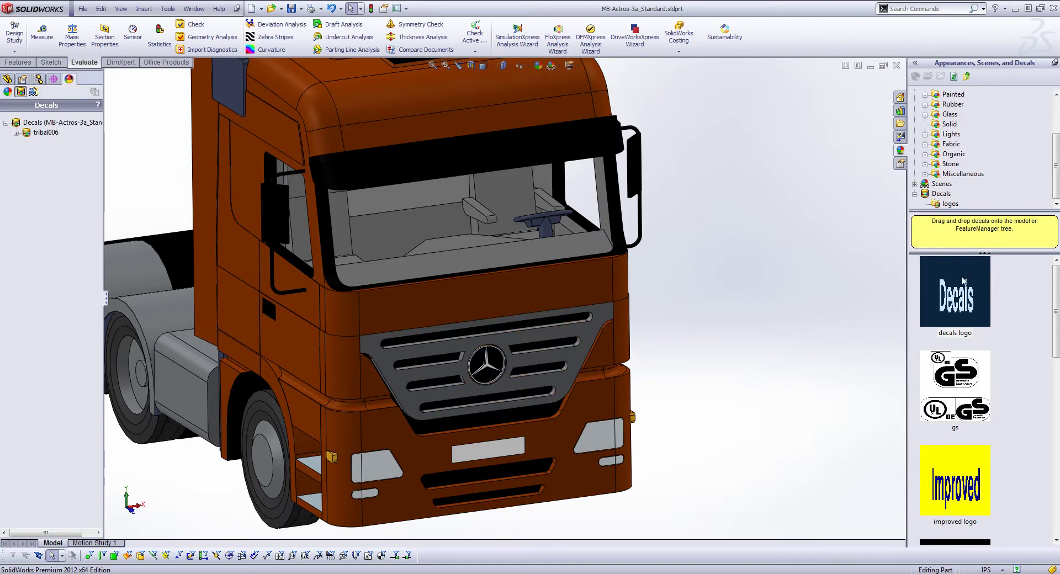
pyautogui.moveTo(964, 293); pyautogui.dragTo(560, 457)
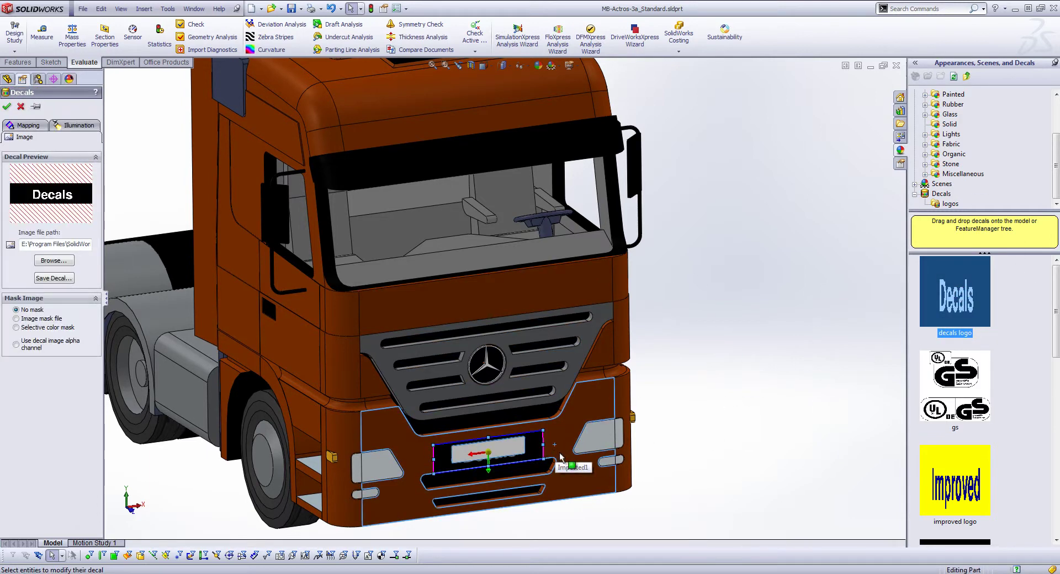
# Step: Add the bumper corner, the strips above it, the upper corner and the panel beside the grille on the truck's right to the decal's selected geometry
pyautogui.click(26, 126)
pyautogui.click(348, 440)
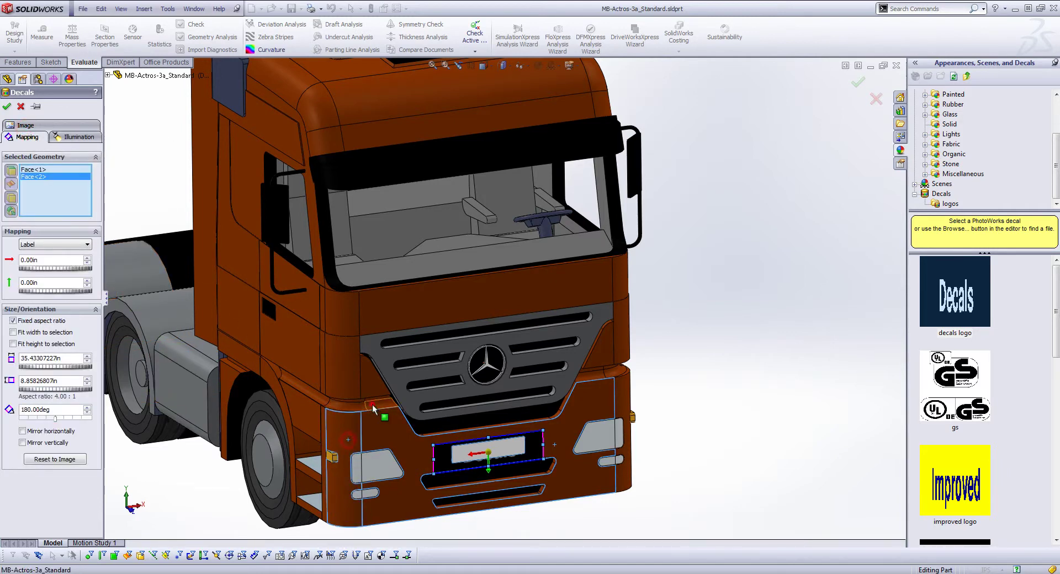
pyautogui.click(372, 404)
pyautogui.click(354, 403)
pyautogui.click(349, 381)
pyautogui.click(367, 379)
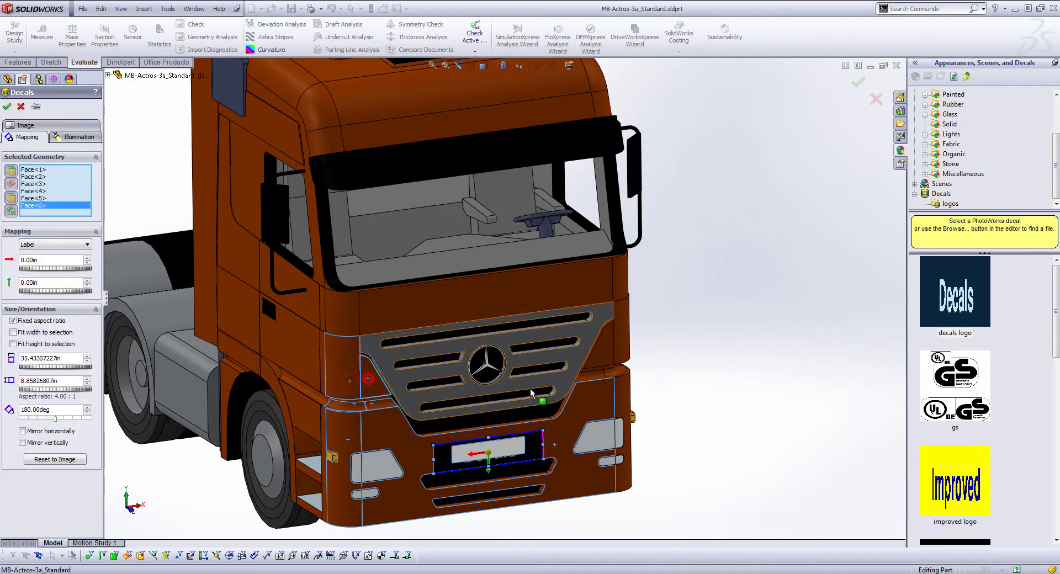
# Step: Add the grille face, the panel beside the grille and the strips above the bumper on the truck's left to the decal's selected geometry
pyautogui.click(495, 406)
pyautogui.click(604, 351)
pyautogui.click(600, 372)
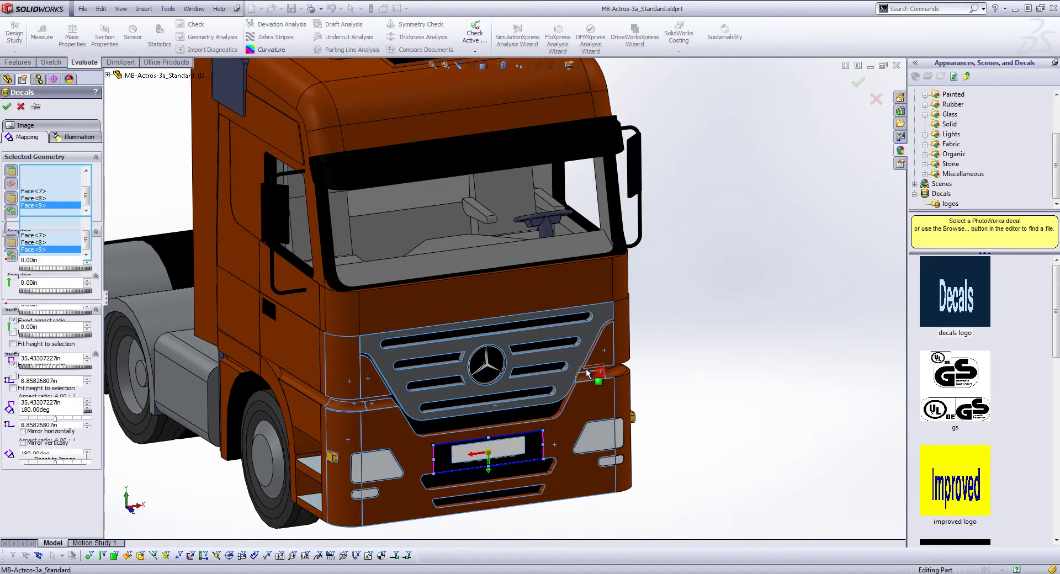
pyautogui.moveTo(587, 373); pyautogui.dragTo(575, 344, button='middle')
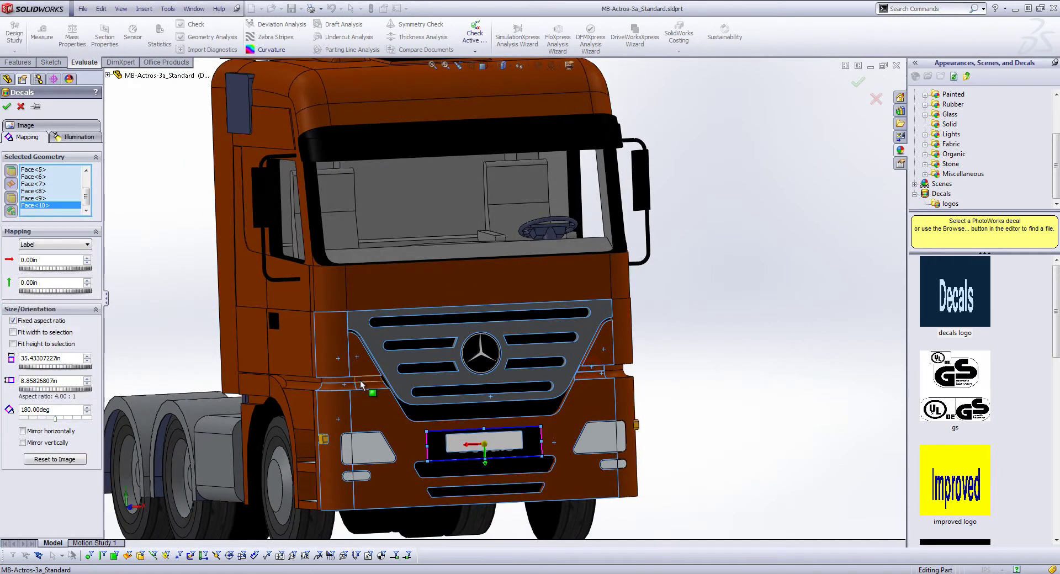
pyautogui.moveTo(621, 400); pyautogui.dragTo(572, 399, button='middle')
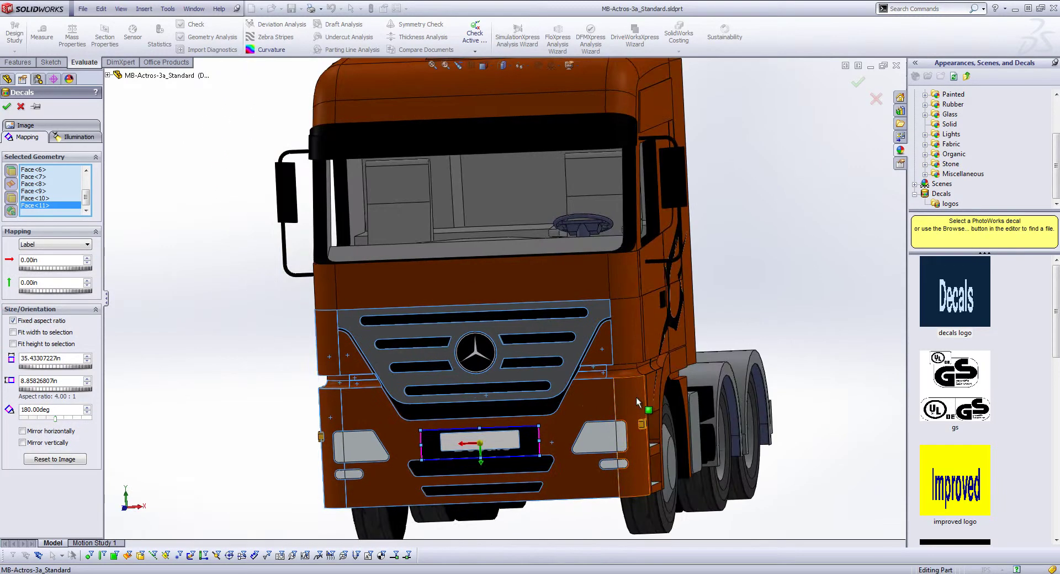
# Step: Add the bumper corner and corner panel on the truck's left, plus the front panel above the grille with both its corners, to the decal's selection
pyautogui.click(636, 397)
pyautogui.click(629, 350)
pyautogui.click(615, 283)
pyautogui.click(561, 281)
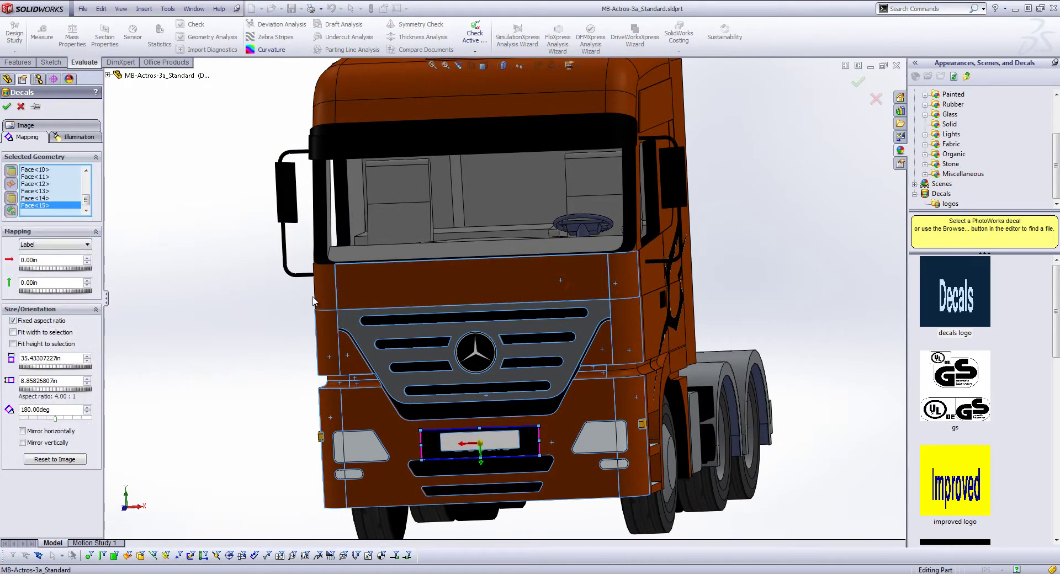
pyautogui.click(332, 302)
pyautogui.moveTo(554, 403); pyautogui.dragTo(666, 399, button='middle')
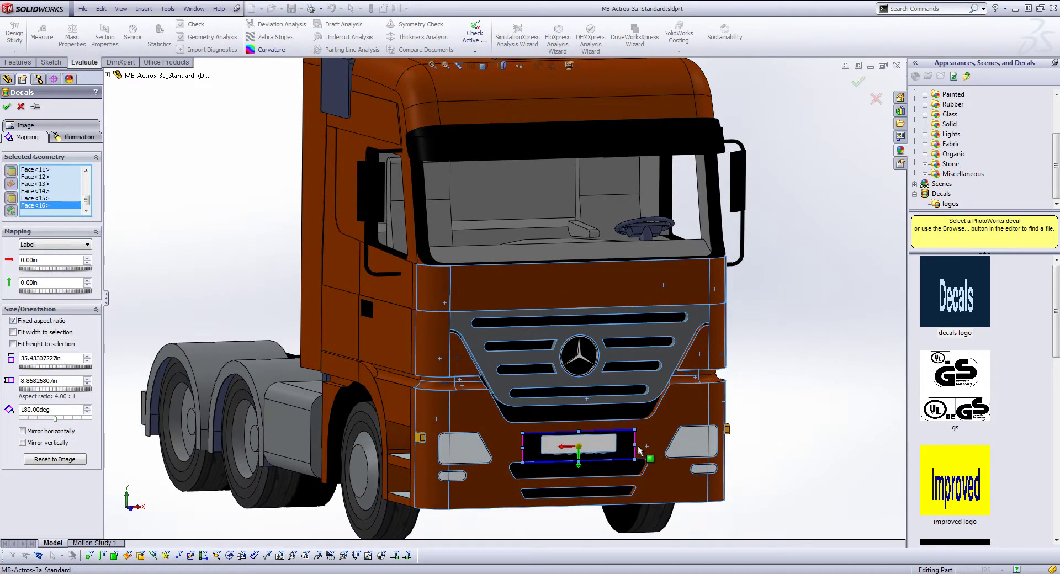
pyautogui.scroll(-5, 627, 478)
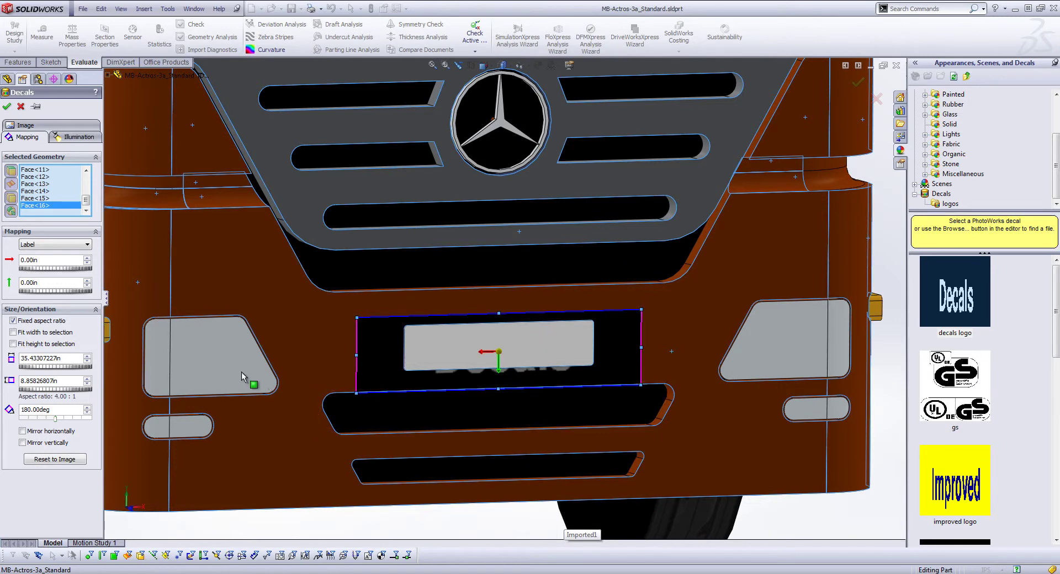
pyautogui.scroll(3, 241, 375)
pyautogui.moveTo(241, 375); pyautogui.dragTo(346, 411, button='middle')
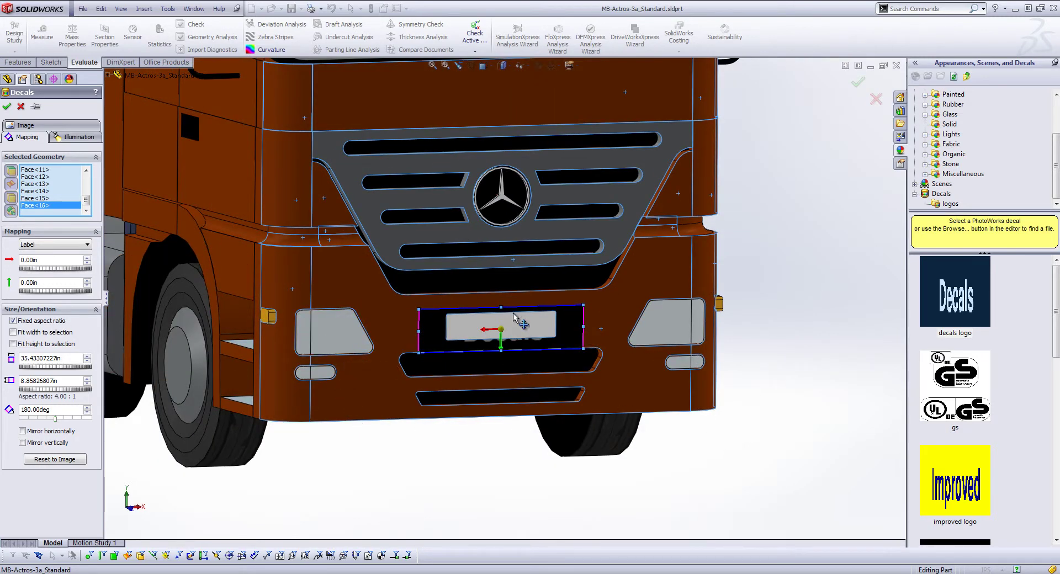
# Step: Replace the decal image with dirt008.jpg from K:\Textures\3D Total Textures Vol 8 - Vehicles\maps
pyautogui.click(24, 126)
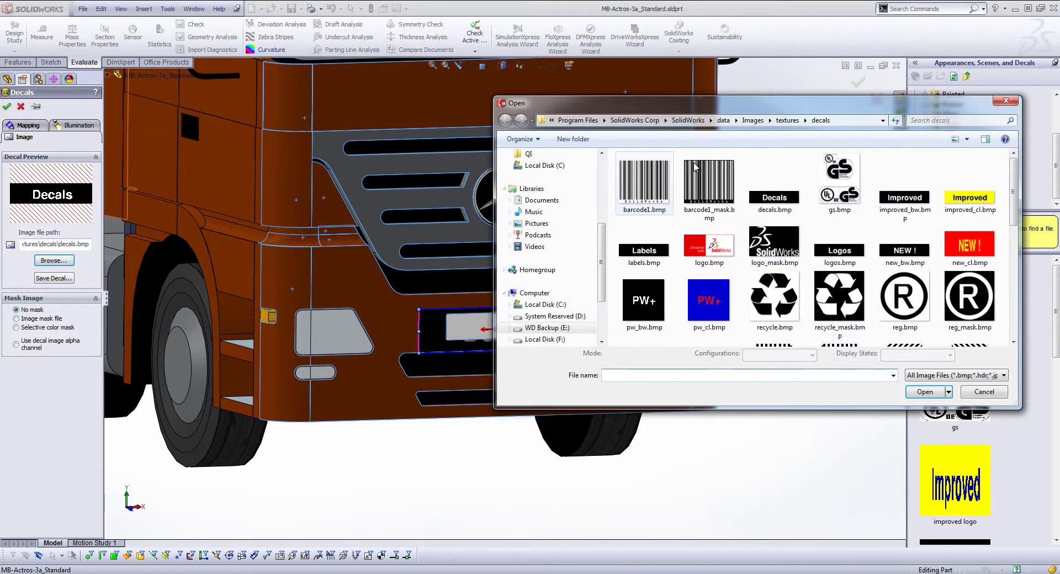
pyautogui.click(839, 126)
pyautogui.write('K:\\Textures\\3D Total Textures Vol 8 - Vehicles\\maps')
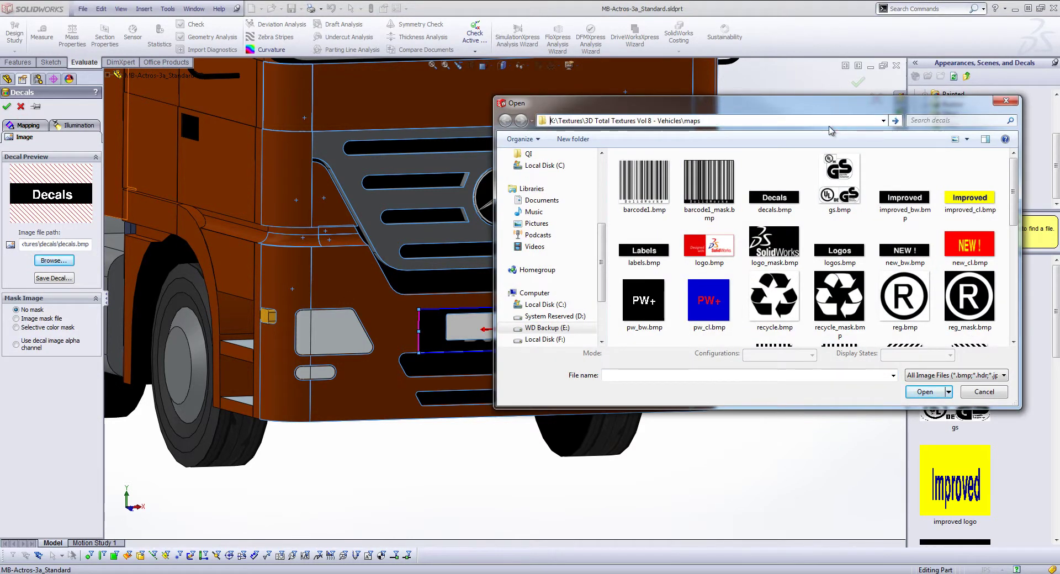
pyautogui.press('Return')
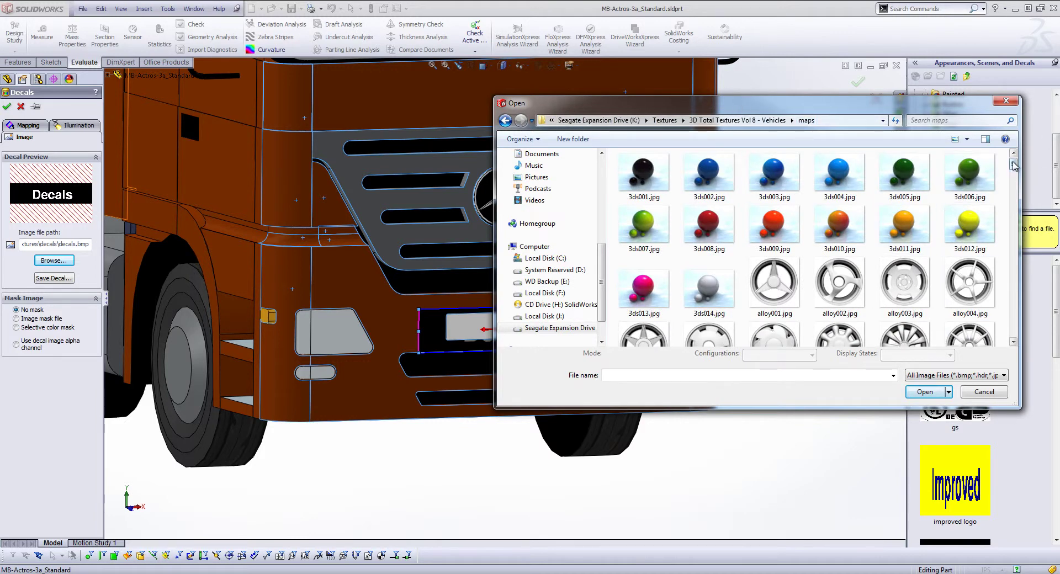
pyautogui.moveTo(1014, 165); pyautogui.dragTo(1018, 204)
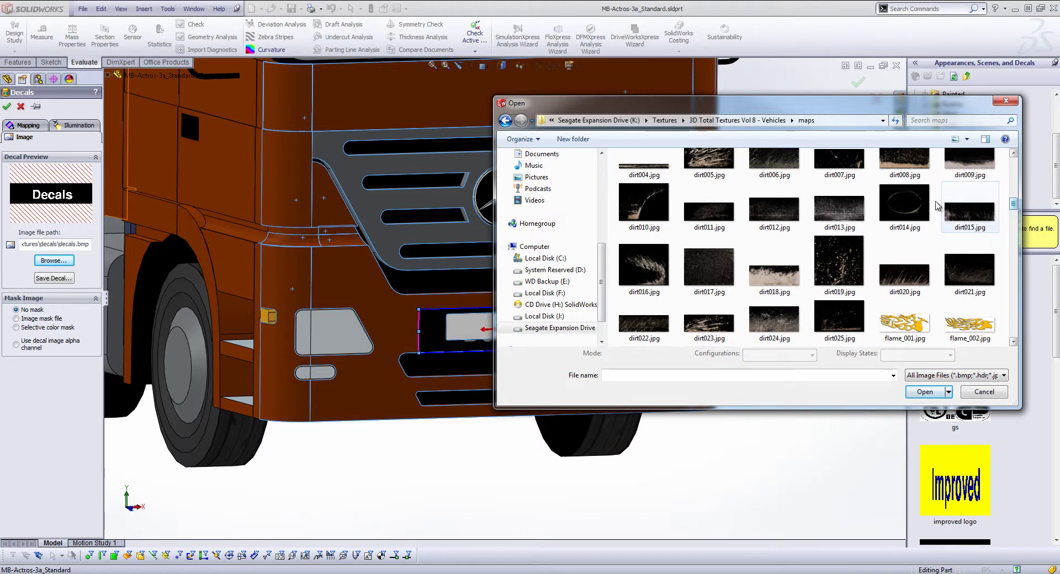
pyautogui.click(911, 165)
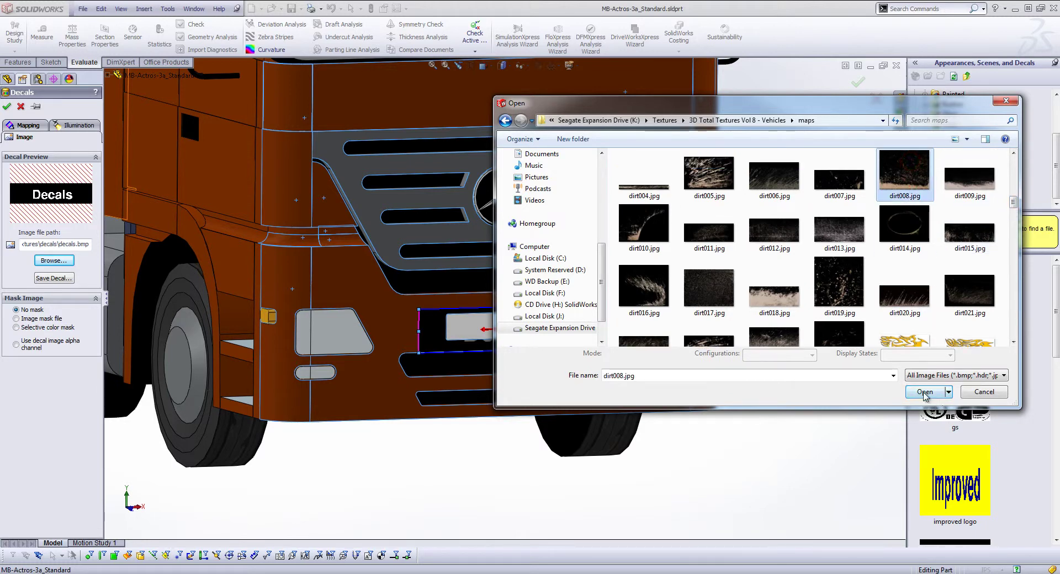
pyautogui.click(924, 392)
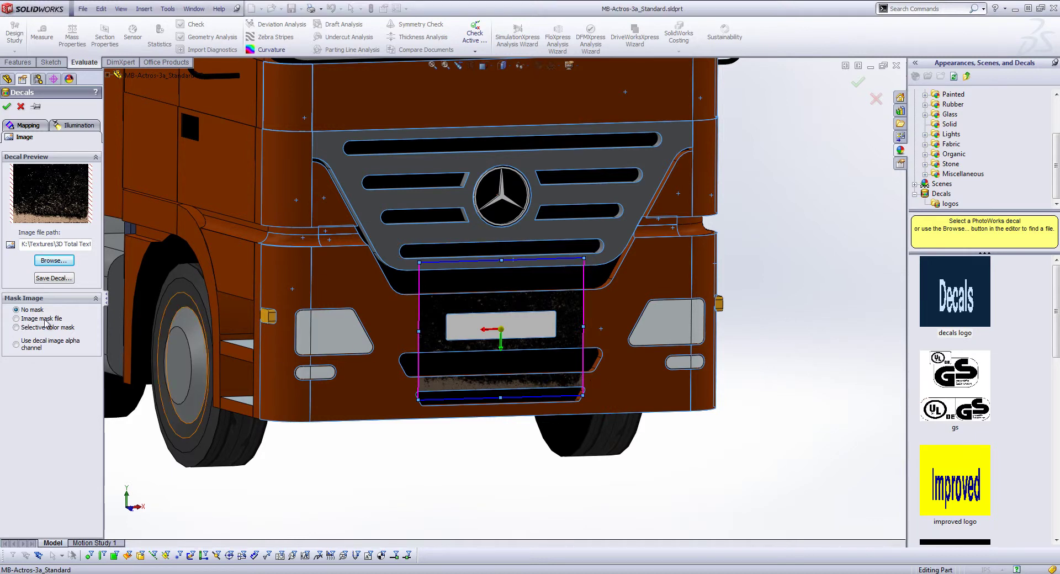
# Step: Mask the dirt decal with the image mask file dirt008b.jpg from the bump folder of 3D Total Textures Vol 8 - Vehicles
pyautogui.click(48, 345)
pyautogui.click(39, 327)
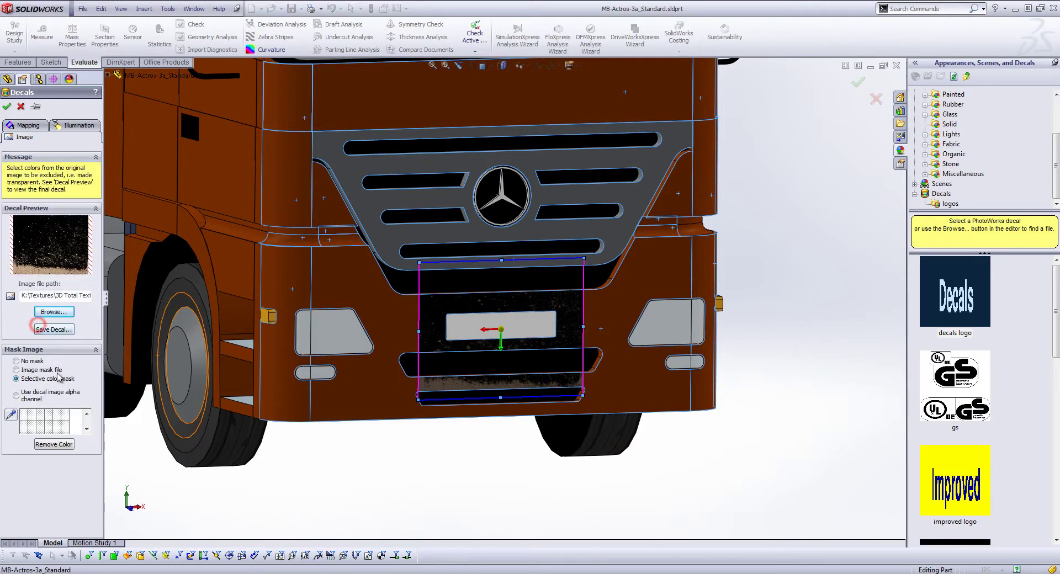
pyautogui.click(49, 370)
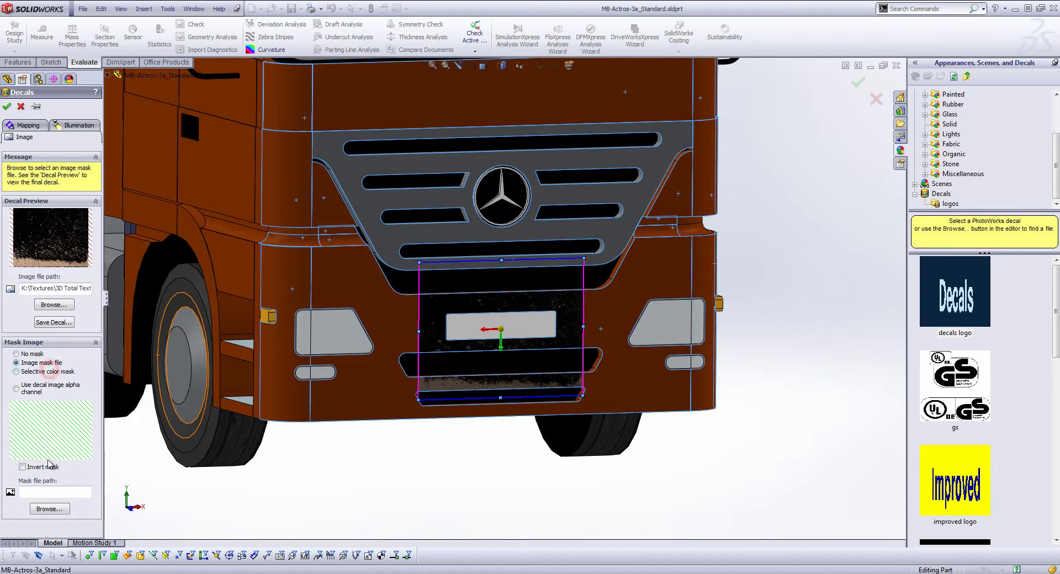
pyautogui.click(51, 510)
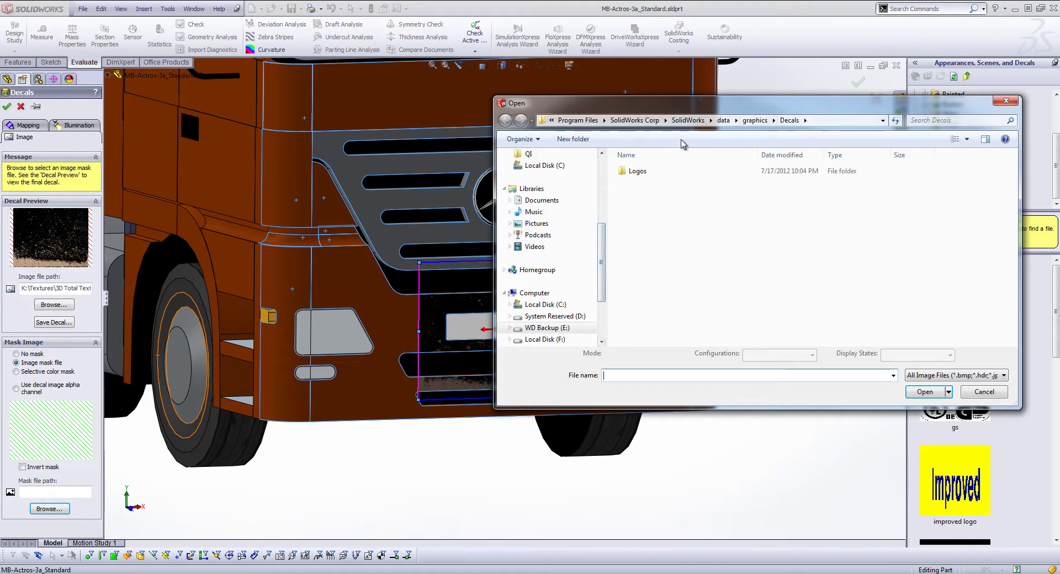
pyautogui.click(845, 121)
pyautogui.write('K:\\Textures\\3D Total Textures Vol 8 - Vehicles\\maps')
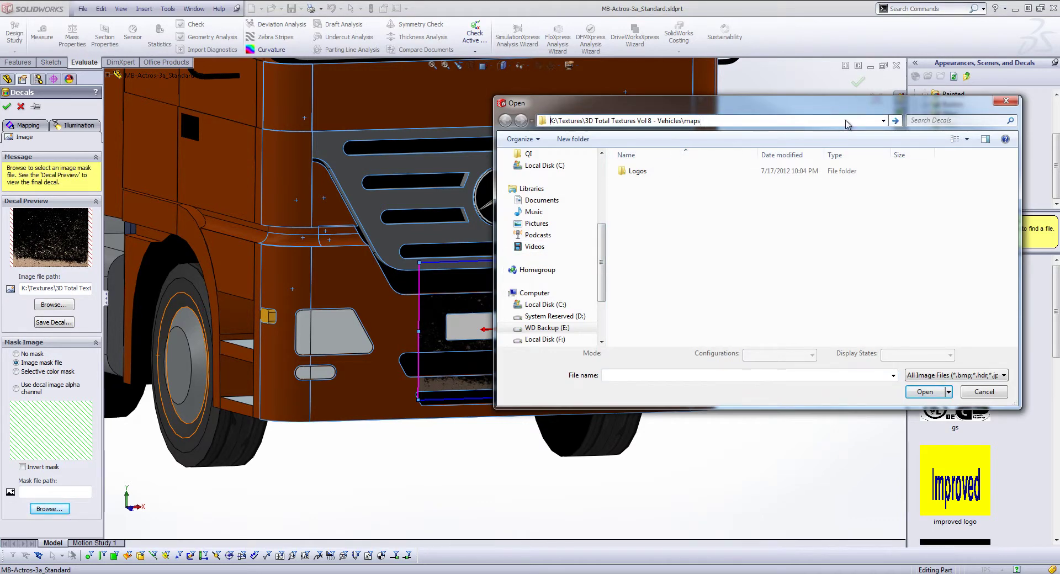
pyautogui.press('Return')
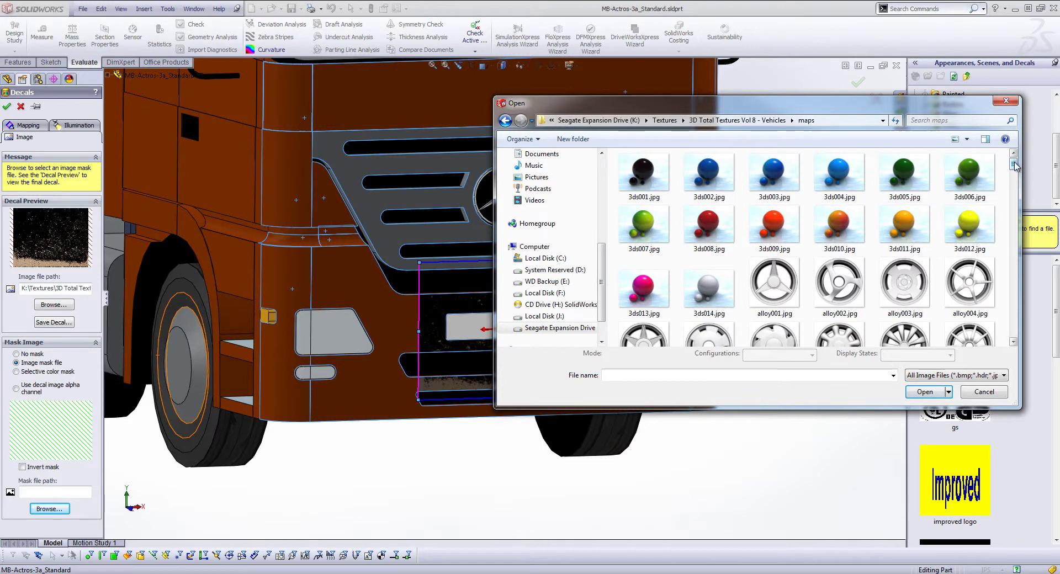
pyautogui.click(729, 121)
pyautogui.click(638, 172)
pyautogui.doubleClick(638, 172)
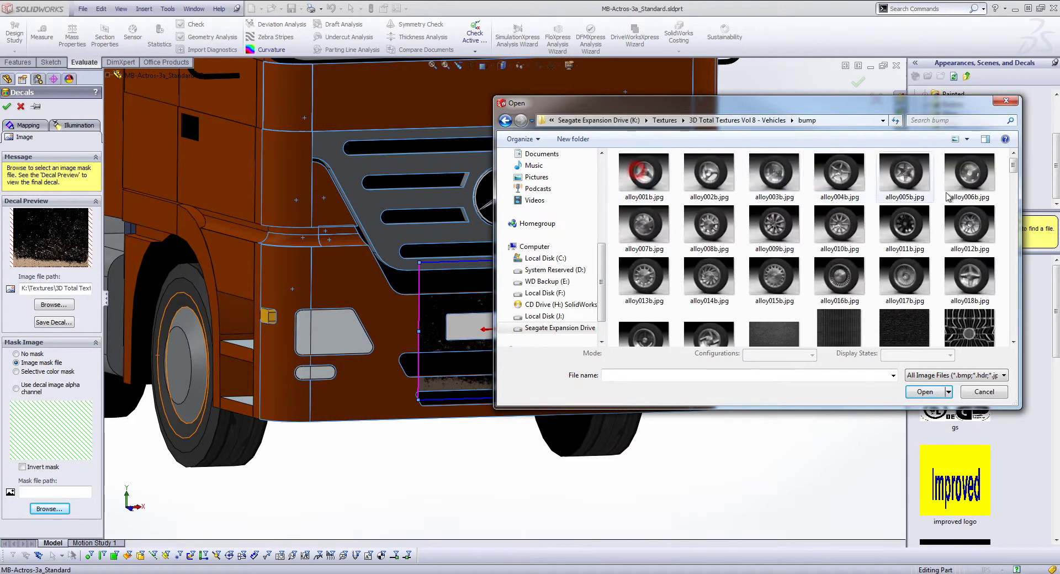
pyautogui.moveTo(1015, 164); pyautogui.dragTo(1024, 201)
pyautogui.click(644, 217)
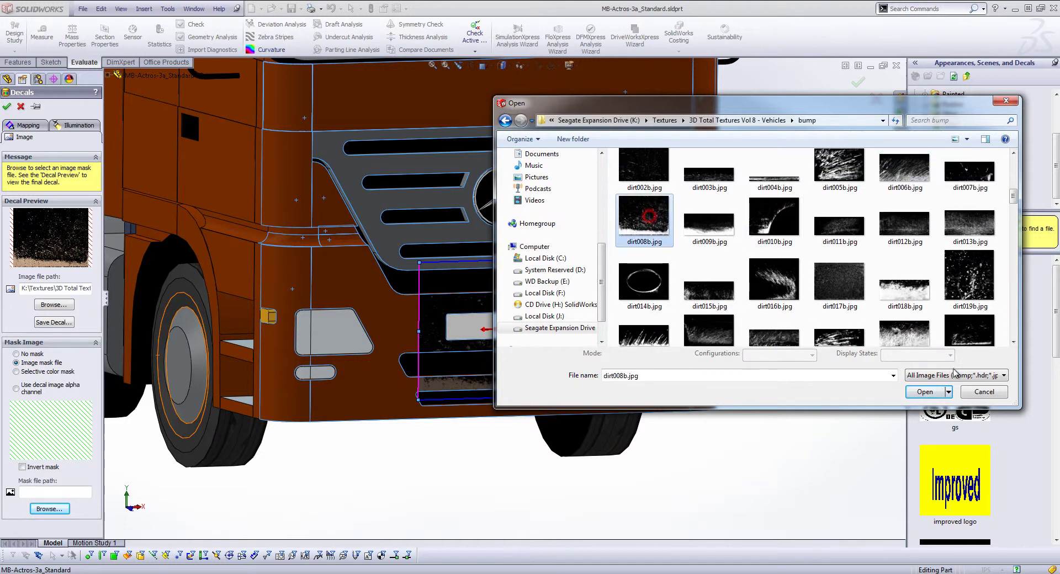
pyautogui.click(927, 392)
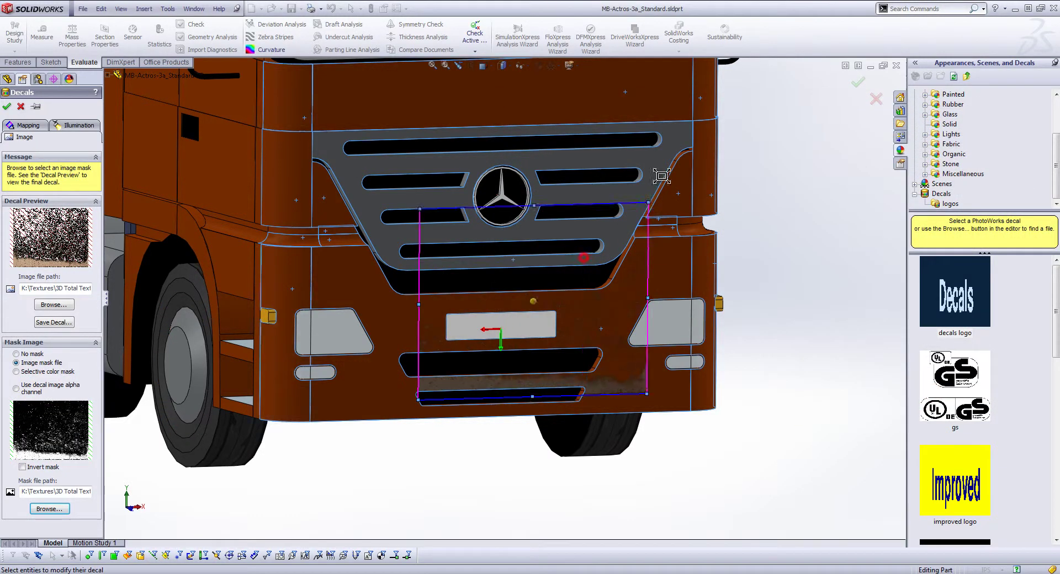
# Step: Enlarge and reposition the dirt decal so it spans the truck's full front width from below the bumper to the panel above the grille, and accept it
pyautogui.moveTo(662, 176); pyautogui.dragTo(708, 119)
pyautogui.moveTo(634, 233); pyautogui.dragTo(499, 302)
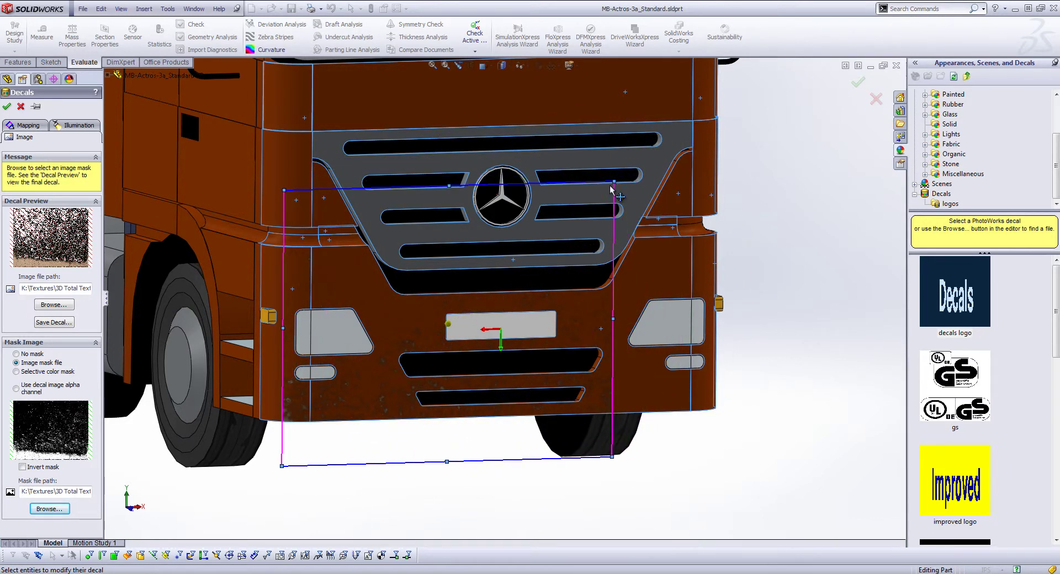
pyautogui.moveTo(614, 183); pyautogui.dragTo(725, 86)
pyautogui.moveTo(597, 245)
pyautogui.mouseDown()
pyautogui.moveTo(575, 247)
pyautogui.moveTo(585, 255)
pyautogui.mouseUp()
pyautogui.scroll(5, 873, 397)
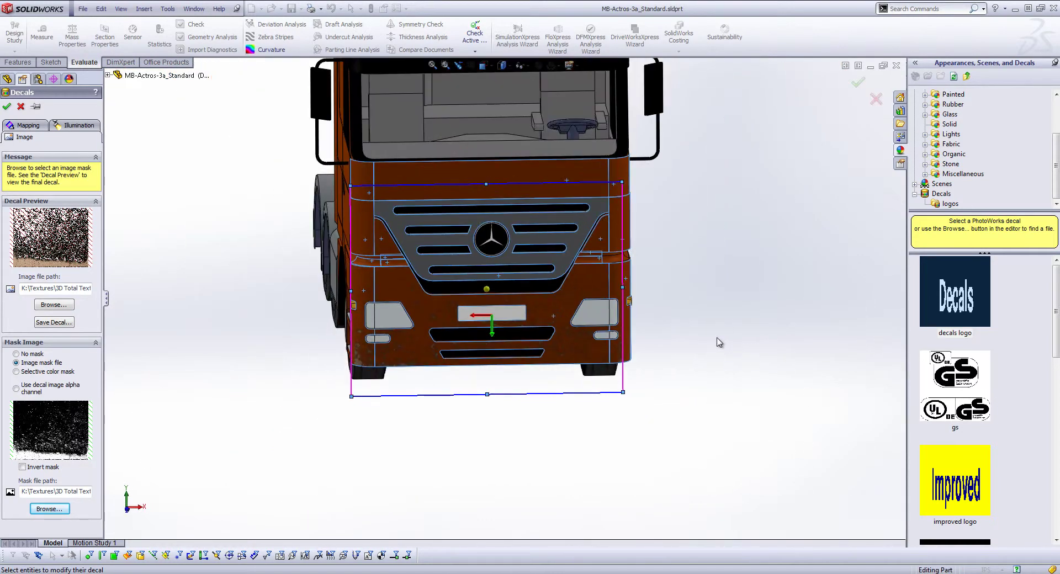
pyautogui.scroll(-3, 526, 275)
pyautogui.moveTo(694, 283); pyautogui.dragTo(627, 287, button='middle')
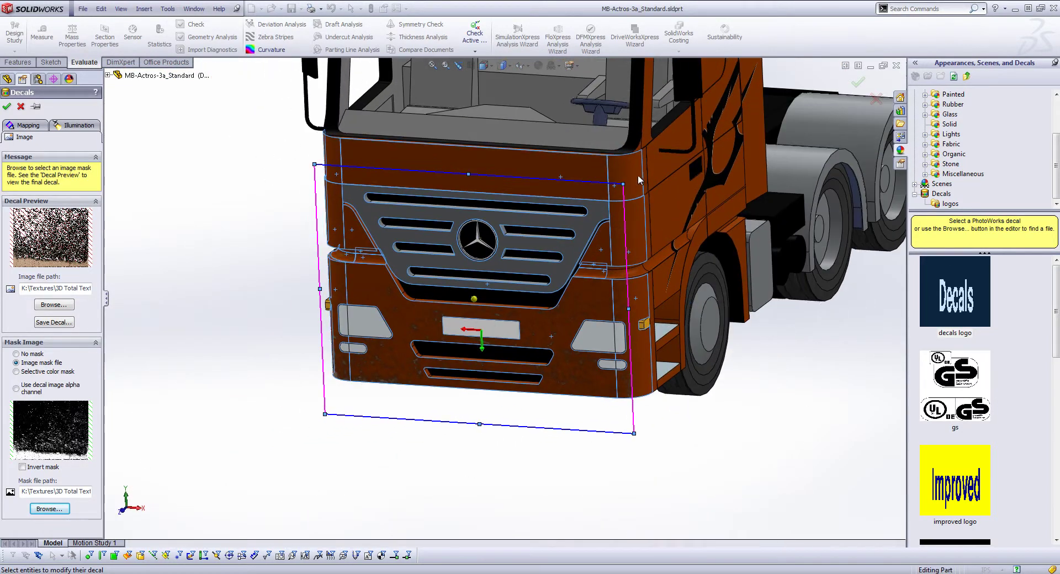
pyautogui.moveTo(624, 182); pyautogui.dragTo(627, 177)
pyautogui.moveTo(542, 280); pyautogui.dragTo(537, 266)
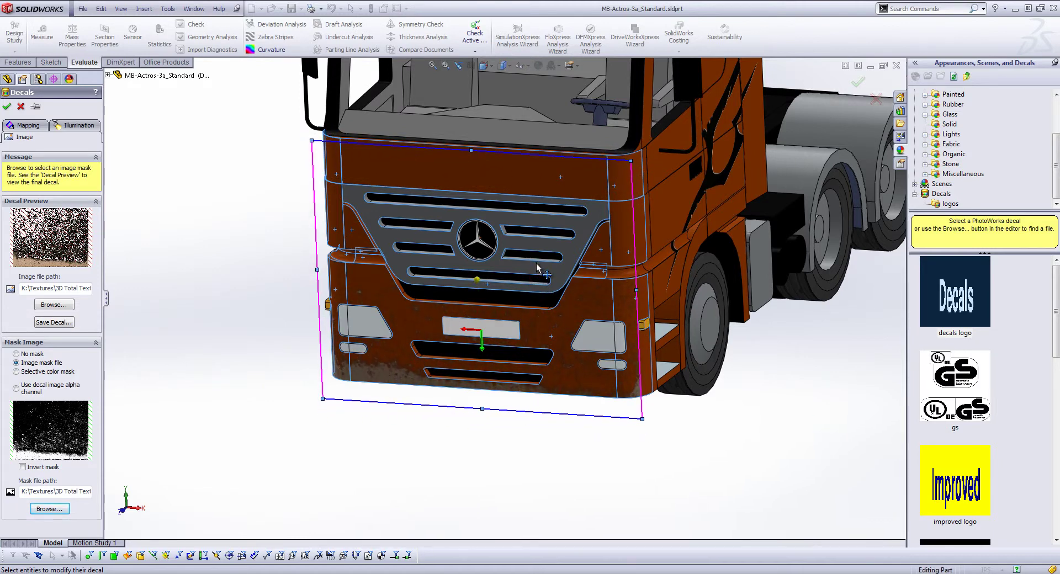
pyautogui.click(858, 83)
# Step: Examine the dirt decal on the front and the tribal decal on the cab side from several angles
pyautogui.moveTo(670, 466); pyautogui.dragTo(637, 424, button='middle')
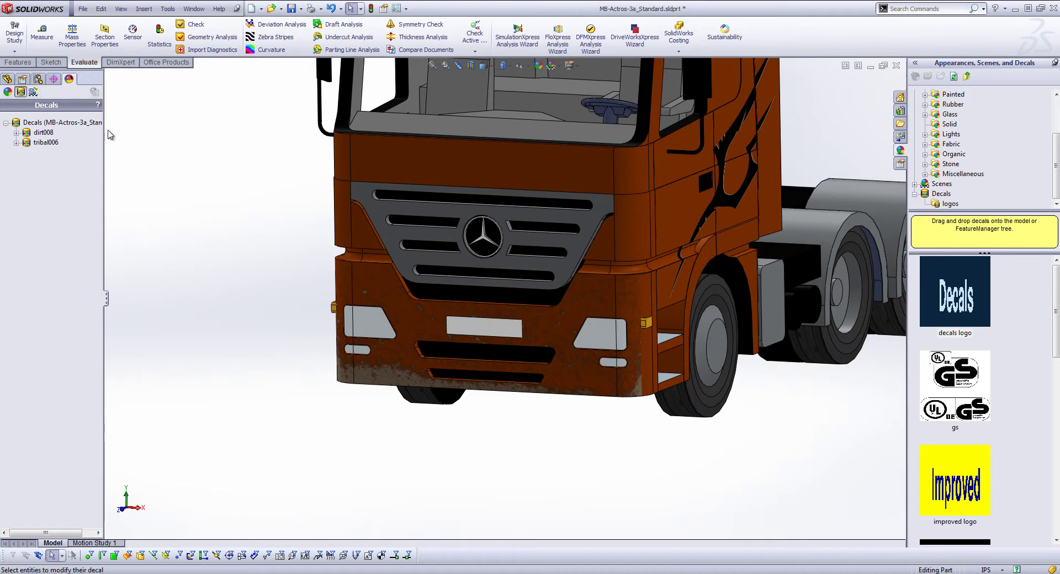
pyautogui.moveTo(701, 427); pyautogui.dragTo(674, 434, button='middle')
pyautogui.scroll(4, 674, 434)
pyautogui.scroll(-1, 725, 223)
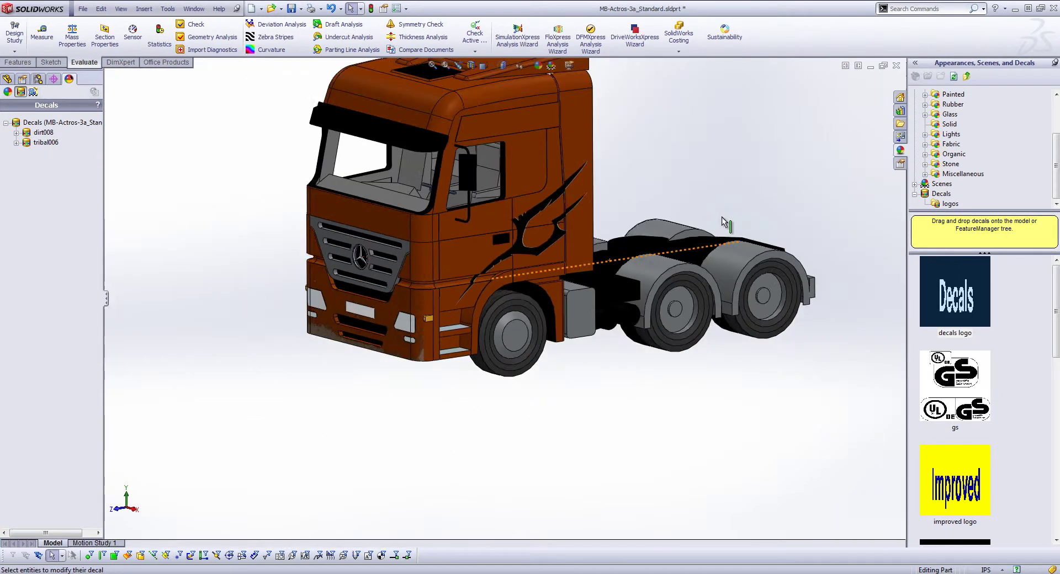
pyautogui.scroll(3, 673, 156)
pyautogui.moveTo(701, 192); pyautogui.dragTo(740, 303, button='middle')
pyautogui.keyDown('ctrl'); pyautogui.moveTo(785, 387); pyautogui.dragTo(746, 349, button='middle'); pyautogui.keyUp('ctrl')
pyautogui.keyDown('ctrl'); pyautogui.moveTo(559, 174); pyautogui.dragTo(597, 213, button='middle'); pyautogui.keyUp('ctrl')
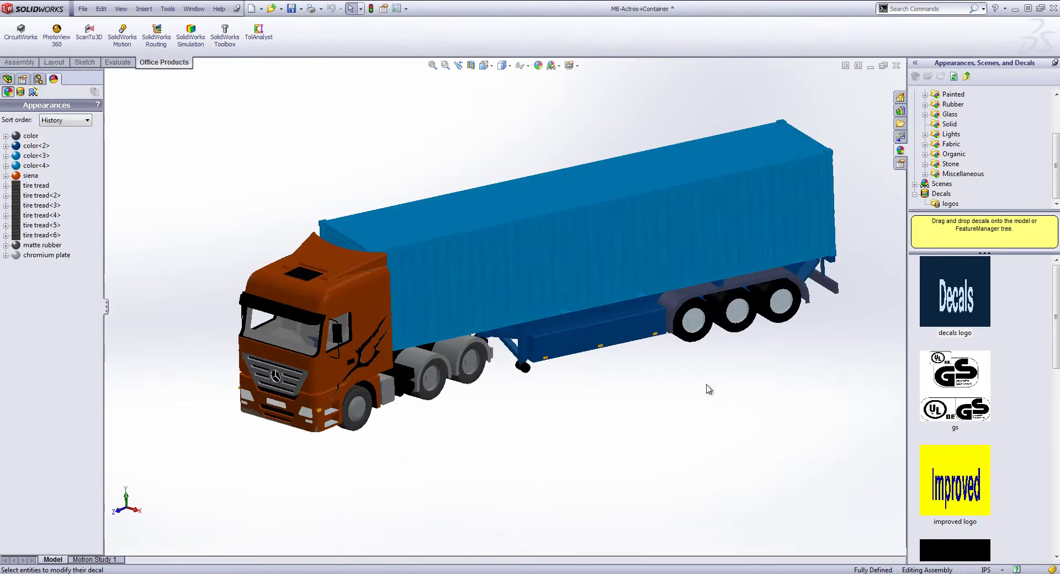
# Step: Open the blue container part from the MB-Actros+Container assembly and show its long ribbed side
pyautogui.moveTo(707, 391); pyautogui.dragTo(624, 356, button='middle')
pyautogui.moveTo(653, 448); pyautogui.dragTo(528, 293, button='middle')
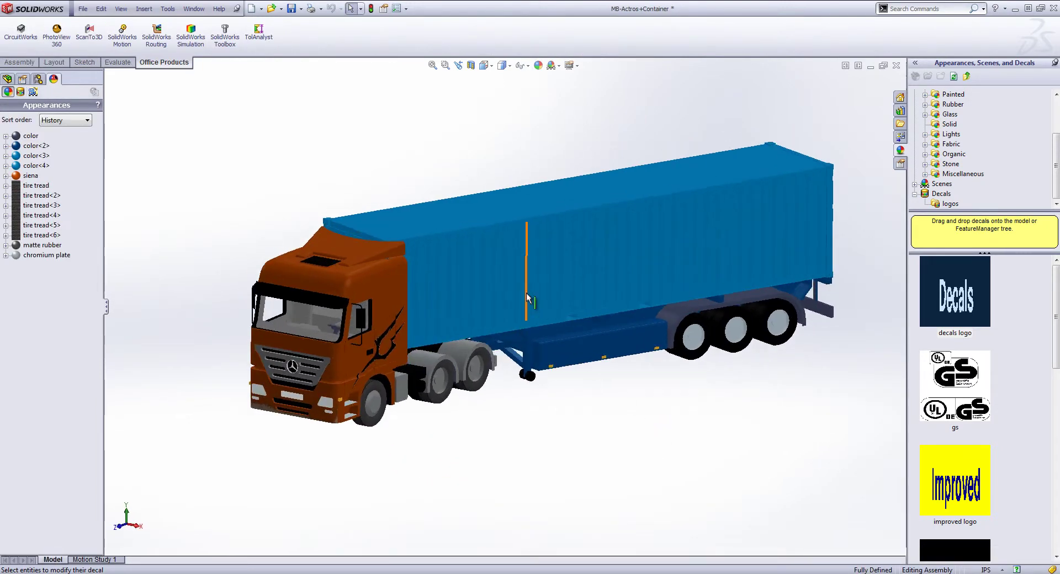
pyautogui.rightClick(527, 293)
pyautogui.rightClick(421, 222)
pyautogui.click(428, 170)
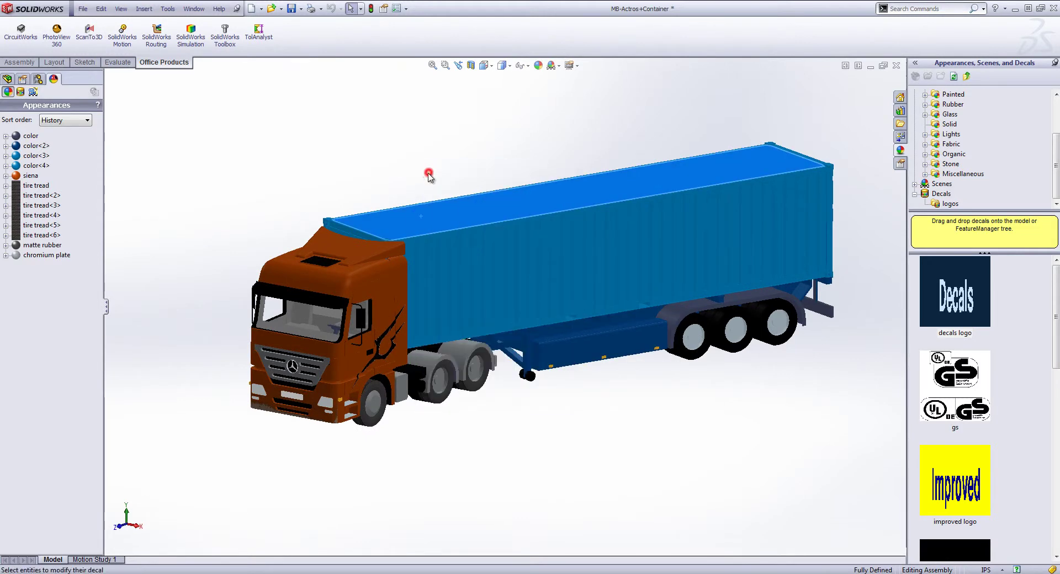
pyautogui.press('f')
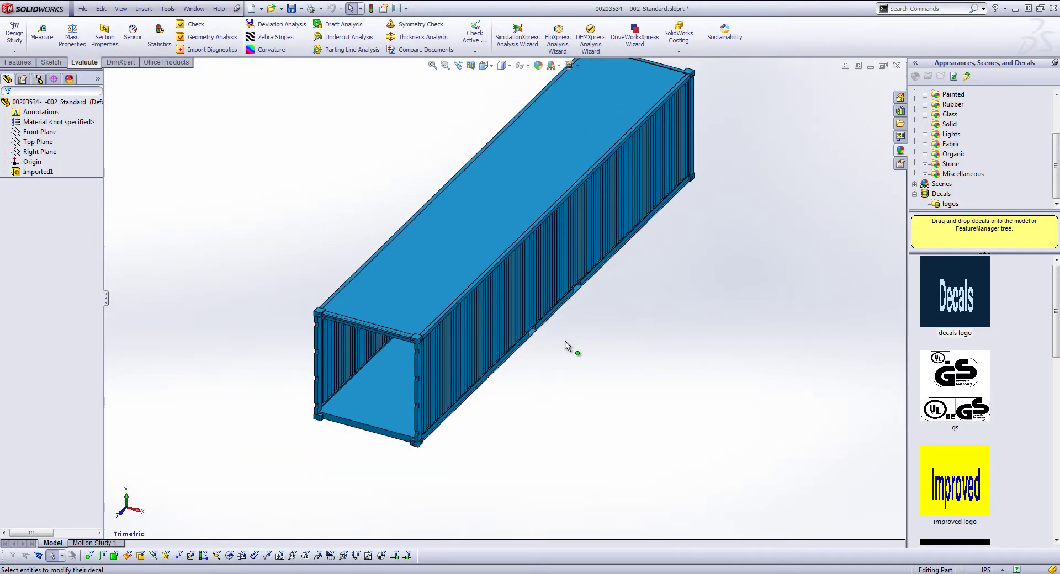
pyautogui.moveTo(565, 346); pyautogui.dragTo(623, 330, button='middle')
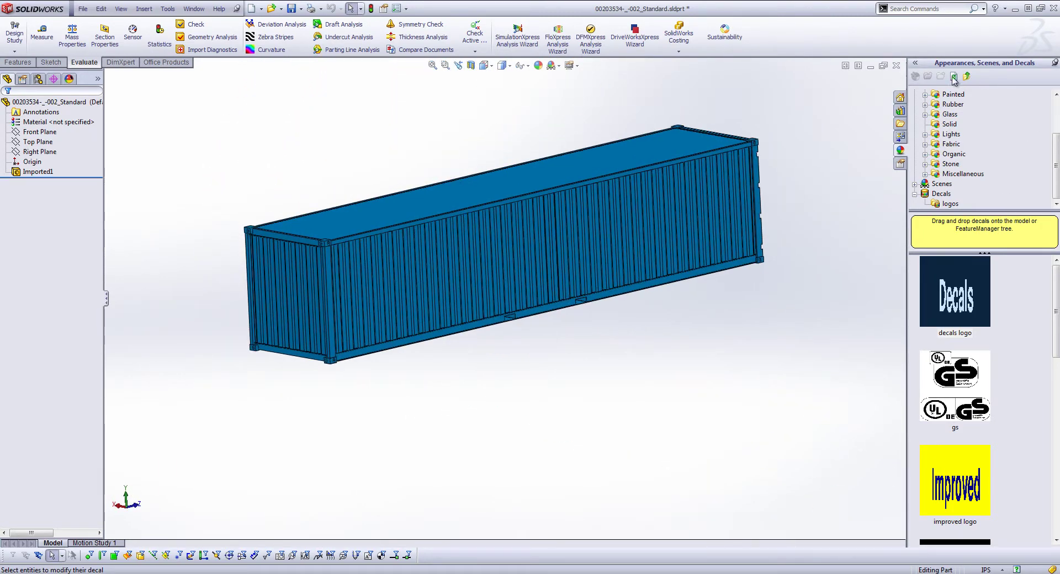
# Step: Apply the siena car paint appearance from the painted appearances to the whole container
pyautogui.moveTo(1056, 161); pyautogui.dragTo(1057, 127)
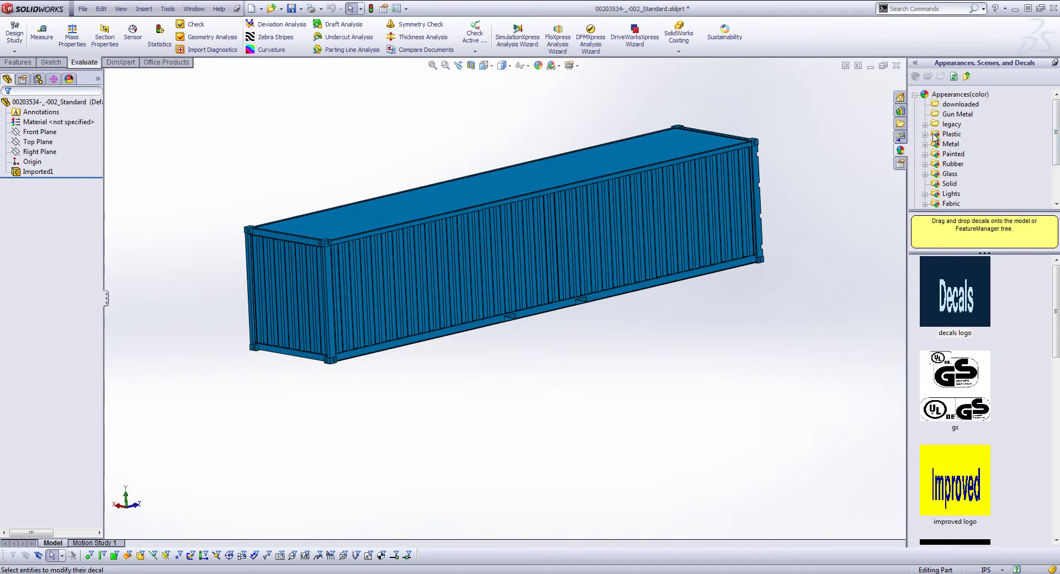
pyautogui.click(926, 143)
pyautogui.click(926, 93)
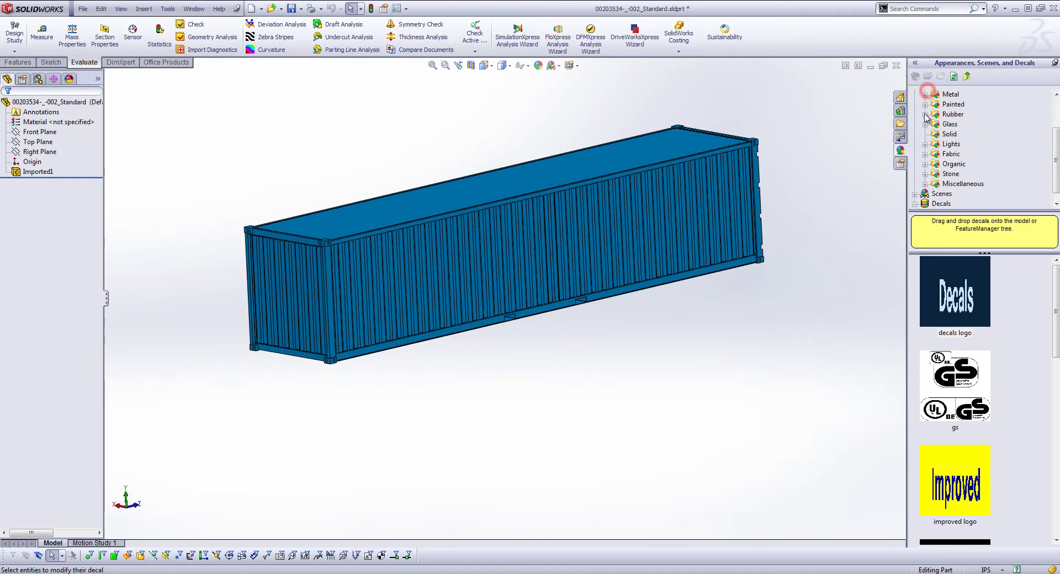
pyautogui.scroll(1, 928, 138)
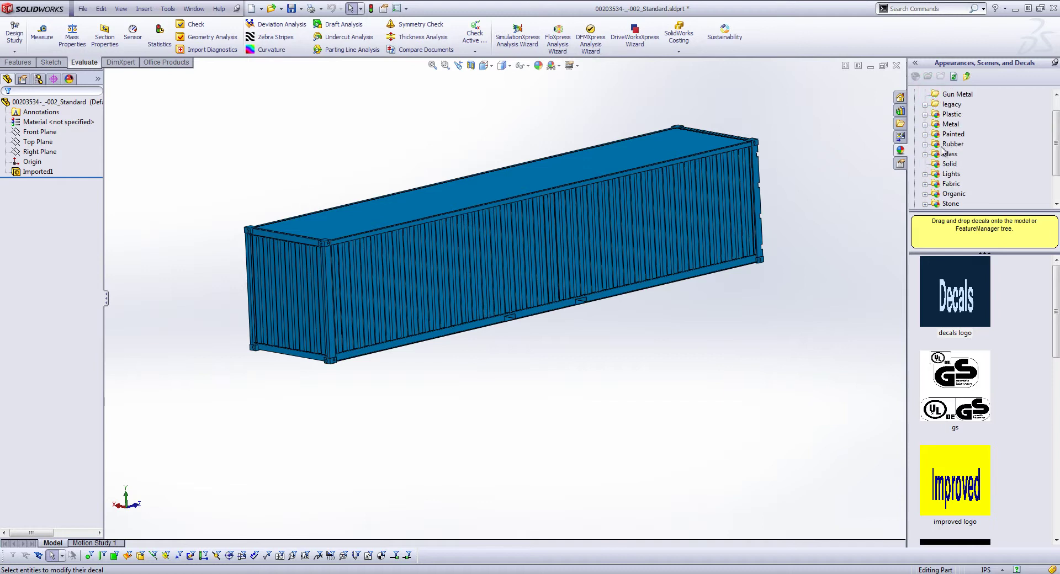
pyautogui.scroll(-1, 935, 143)
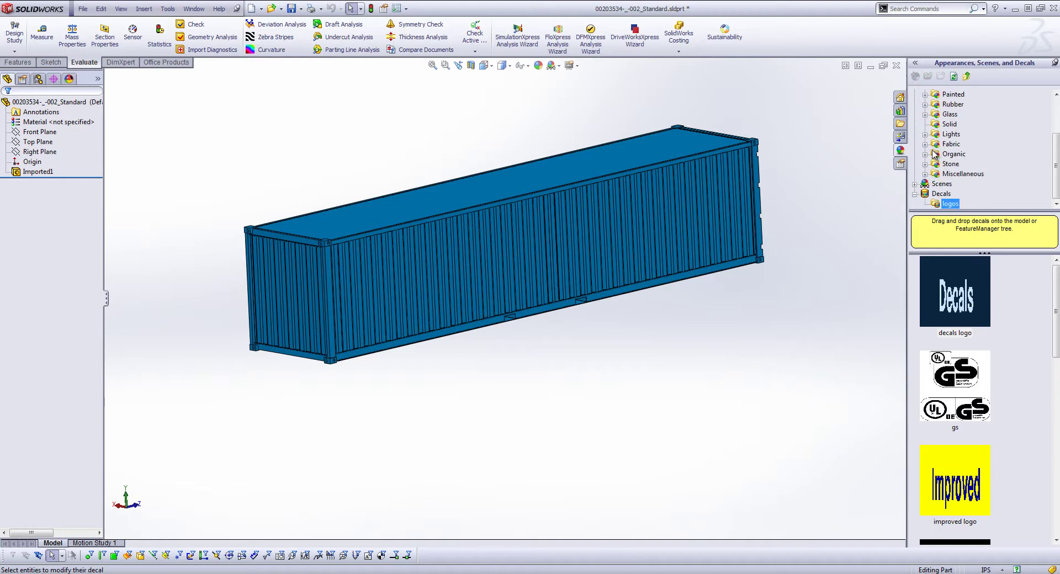
pyautogui.doubleClick(933, 125)
pyautogui.click(952, 134)
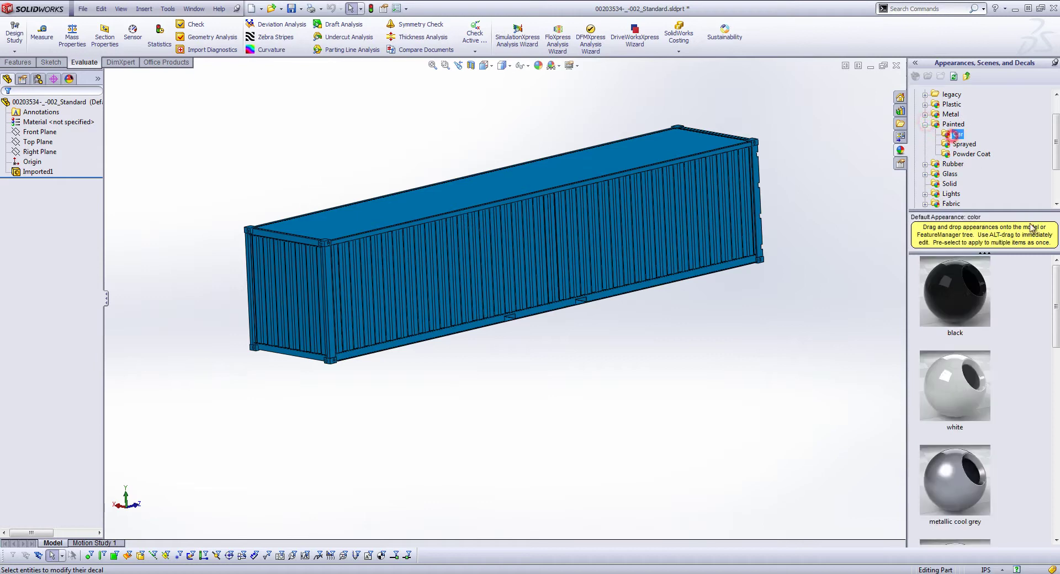
pyautogui.scroll(-5, 1033, 308)
pyautogui.moveTo(955, 310); pyautogui.dragTo(564, 176)
pyautogui.click(571, 176)
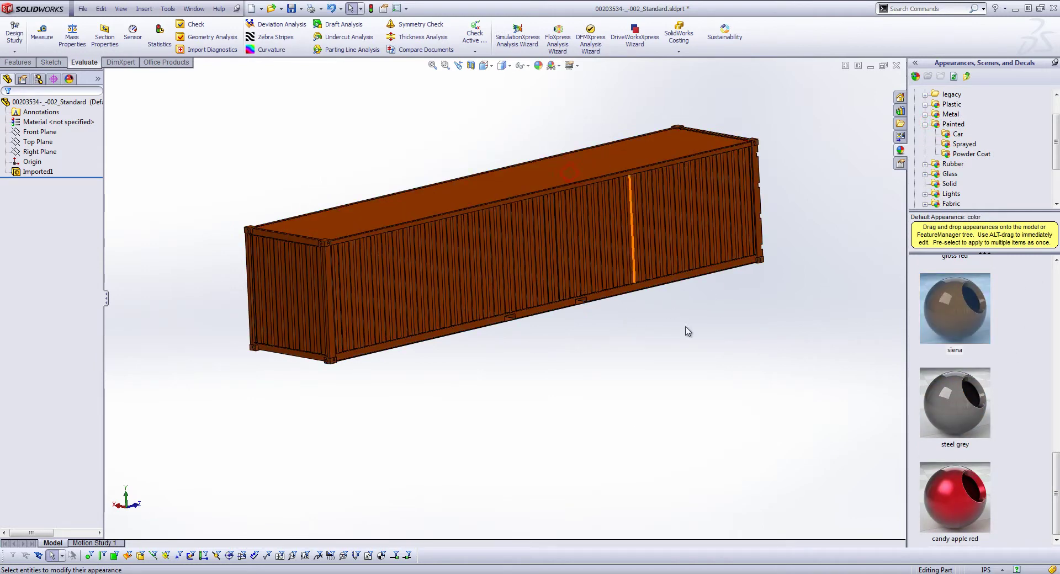
pyautogui.moveTo(686, 332); pyautogui.dragTo(642, 312, button='middle')
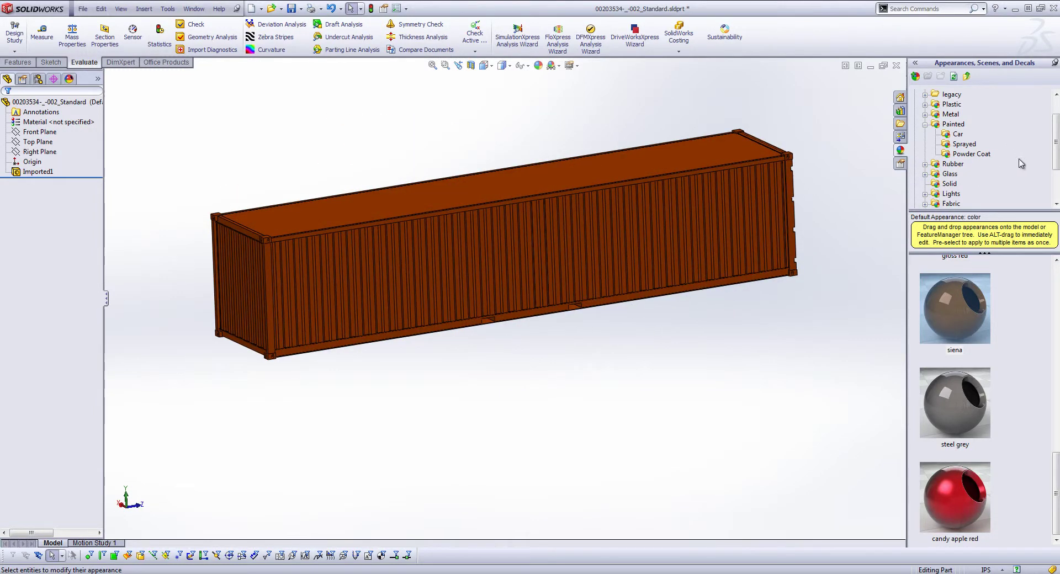
# Step: Place the decals logo on the container, include the Imported1 body in its geometry, and rotate the decal to 90 degrees
pyautogui.moveTo(1056, 163); pyautogui.dragTo(937, 200)
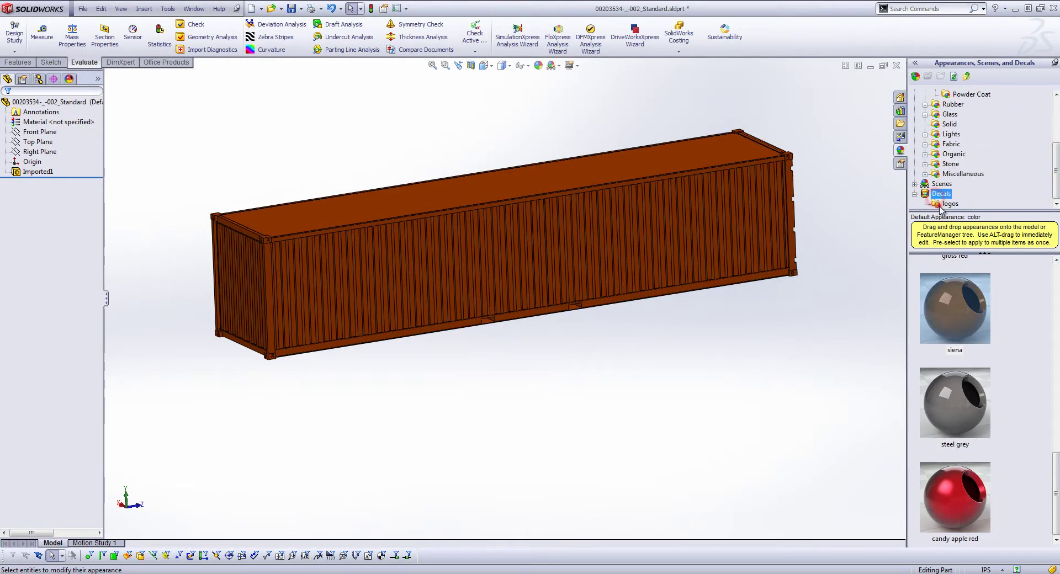
pyautogui.click(948, 203)
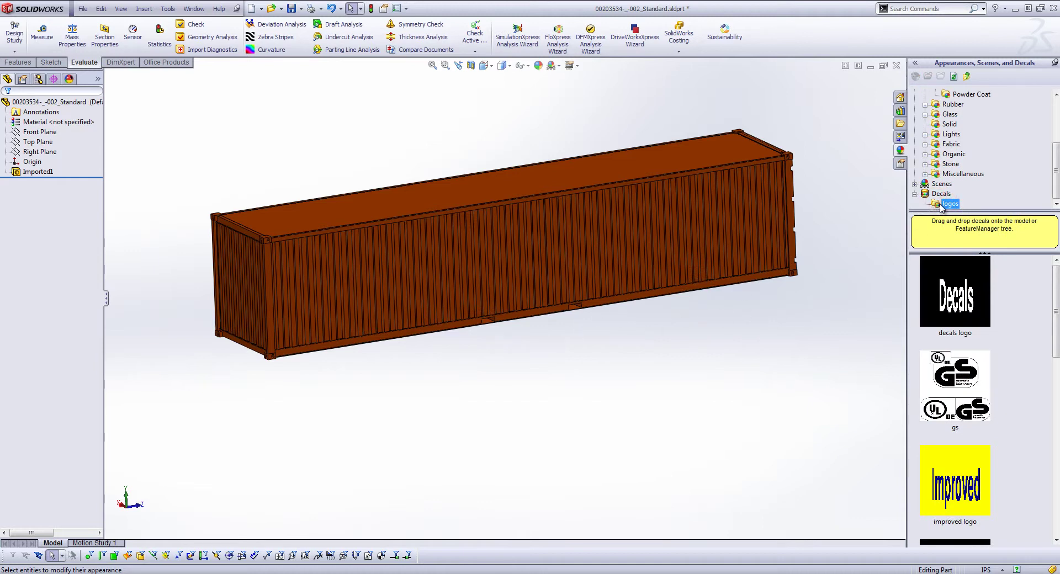
pyautogui.moveTo(945, 298); pyautogui.dragTo(601, 304)
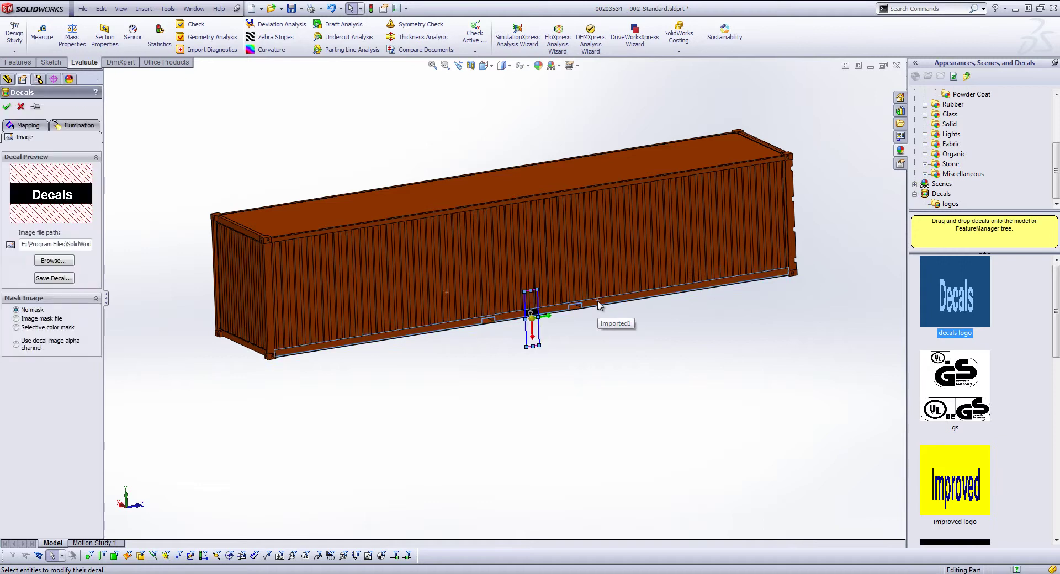
pyautogui.click(22, 125)
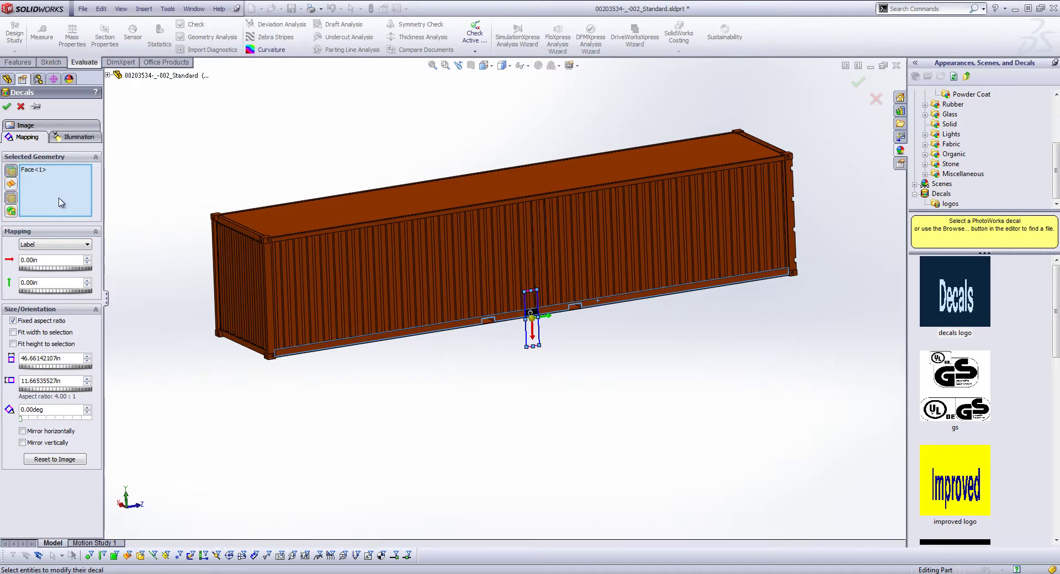
pyautogui.click(402, 227)
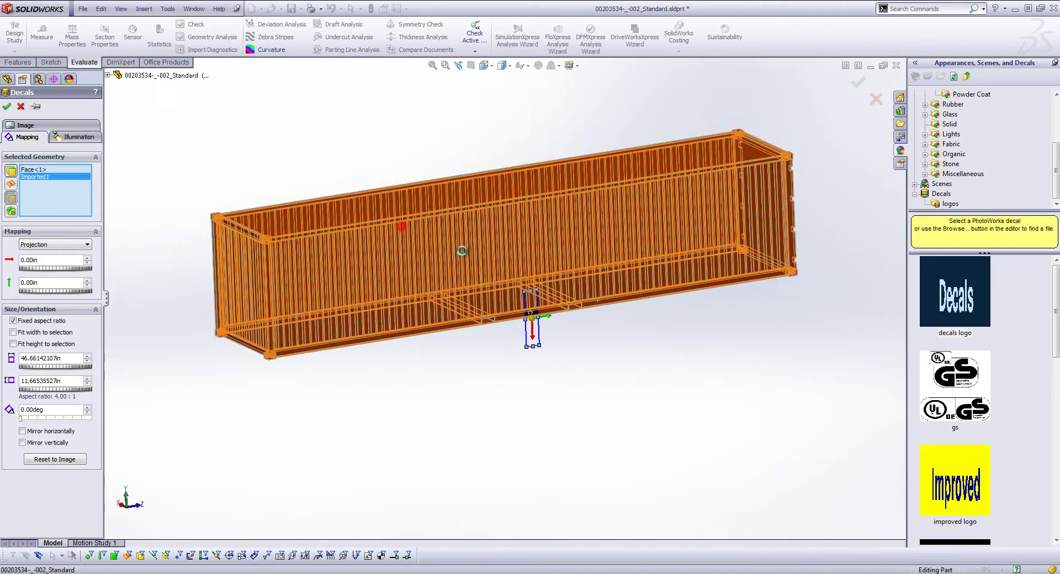
pyautogui.moveTo(462, 250); pyautogui.dragTo(551, 306, button='middle')
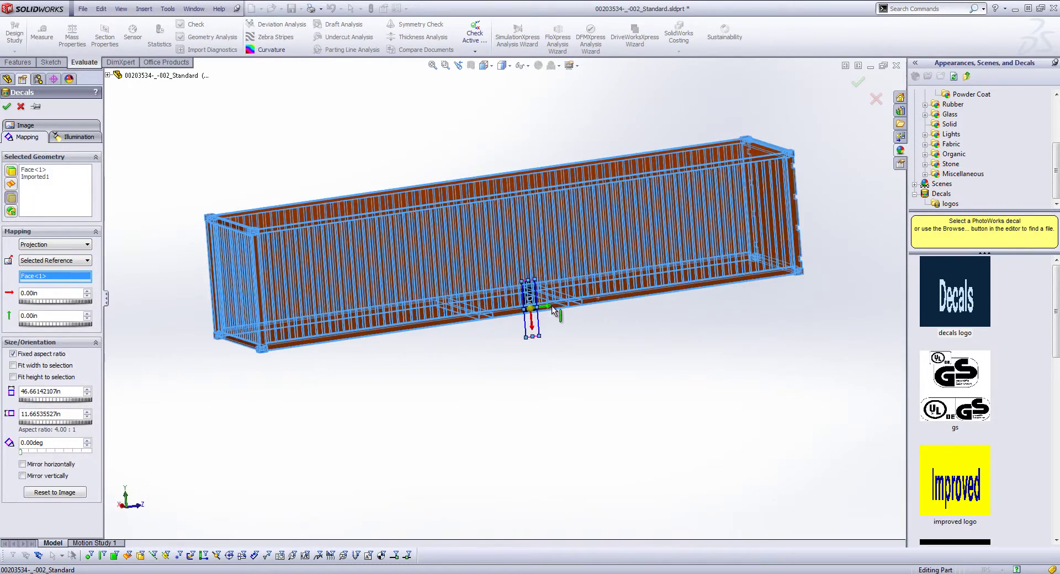
pyautogui.moveTo(531, 308); pyautogui.dragTo(523, 172)
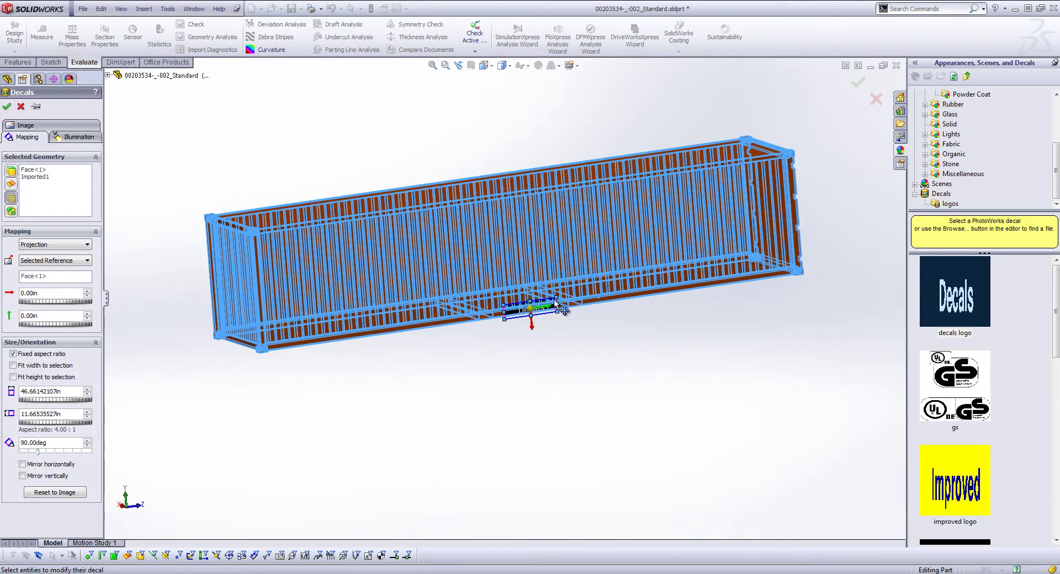
# Step: Move the decal up onto the ribbed container side and enlarge it to about 291 by 73 inches
pyautogui.moveTo(548, 310); pyautogui.dragTo(426, 294)
pyautogui.moveTo(554, 362)
pyautogui.mouseDown(button='middle')
pyautogui.moveTo(467, 362)
pyautogui.moveTo(545, 375)
pyautogui.mouseUp(button='middle')
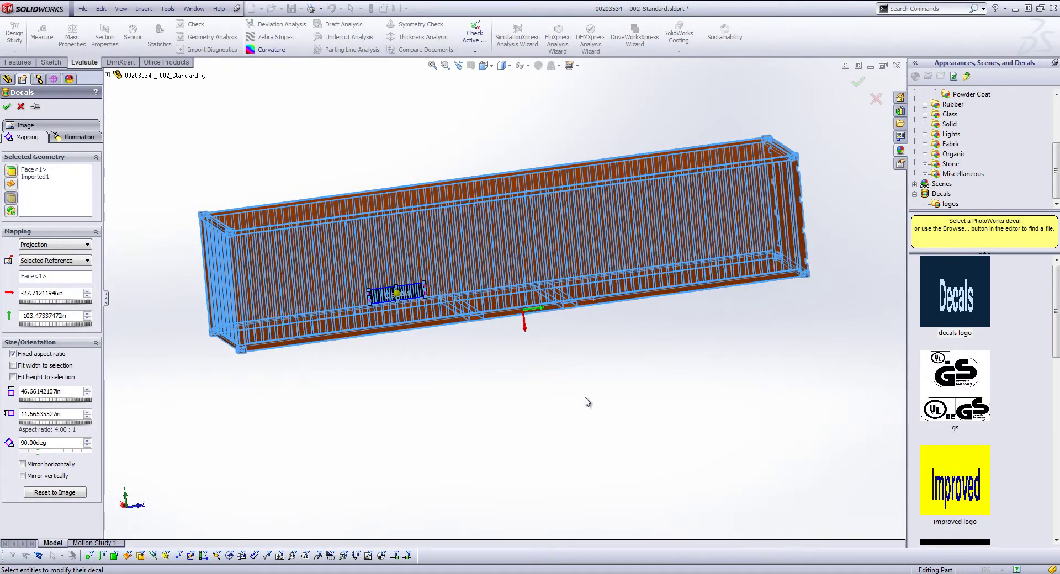
pyautogui.moveTo(588, 402); pyautogui.dragTo(526, 370, button='middle')
pyautogui.moveTo(436, 281); pyautogui.dragTo(688, 194)
pyautogui.moveTo(592, 249); pyautogui.dragTo(602, 241)
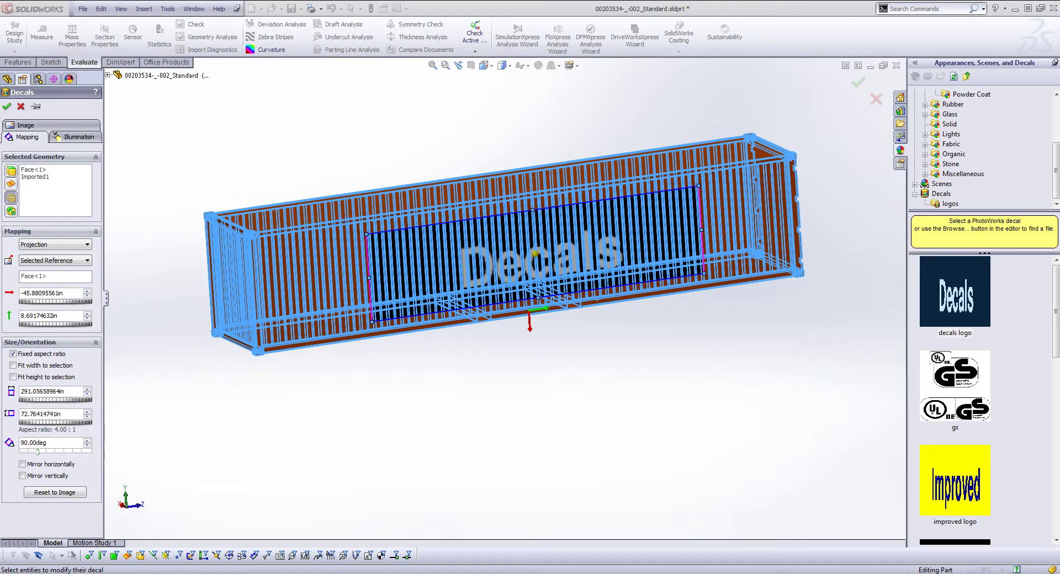
pyautogui.moveTo(441, 386); pyautogui.dragTo(445, 373, button='middle')
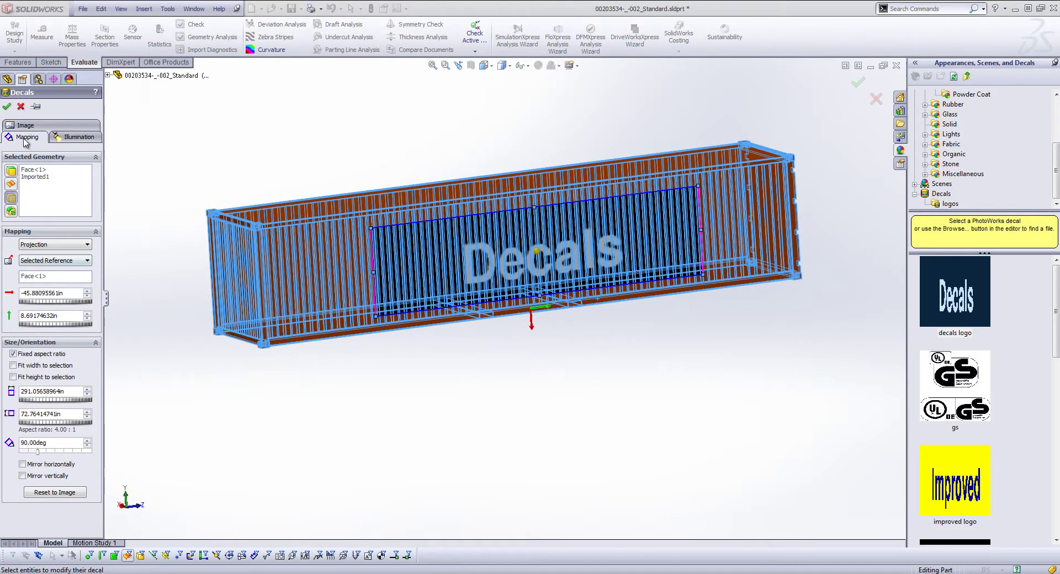
# Step: Replace the decal image with the byu-stretch-y-logo file from the Desktop and move it up onto the container's ribbed side
pyautogui.click(31, 129)
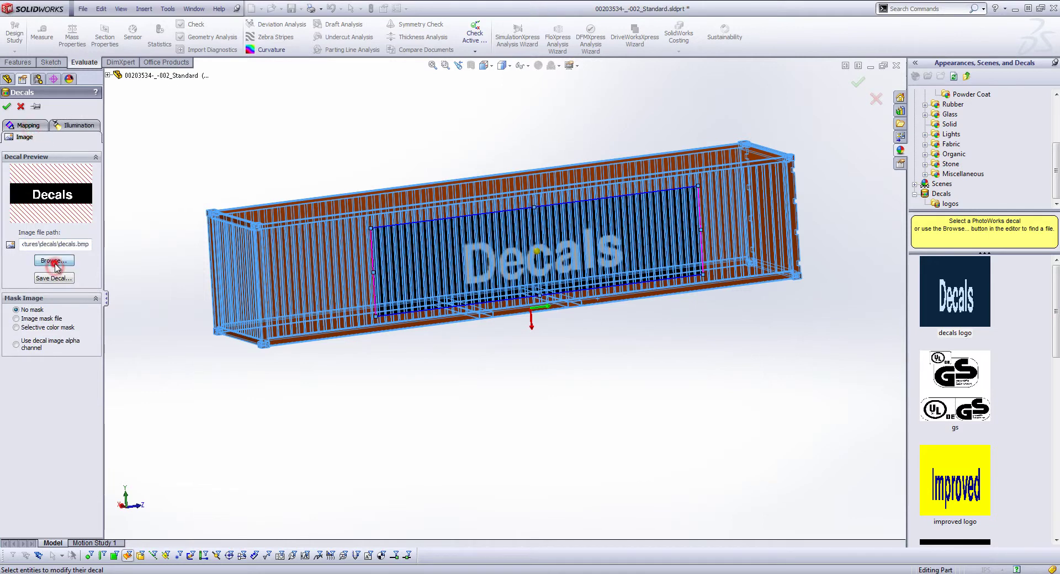
pyautogui.click(55, 262)
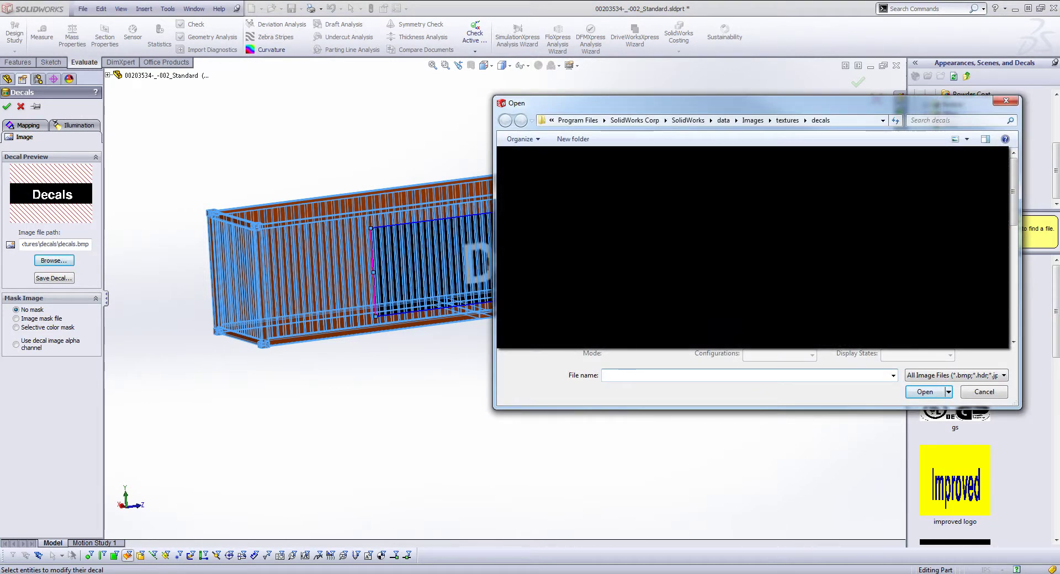
pyautogui.click(532, 168)
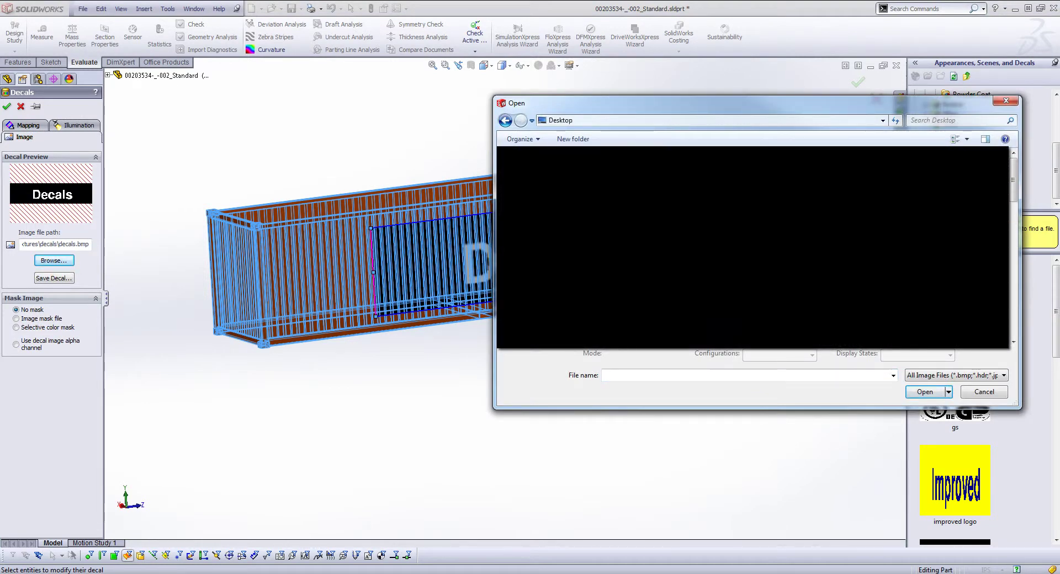
pyautogui.moveTo(1015, 178); pyautogui.dragTo(1015, 272)
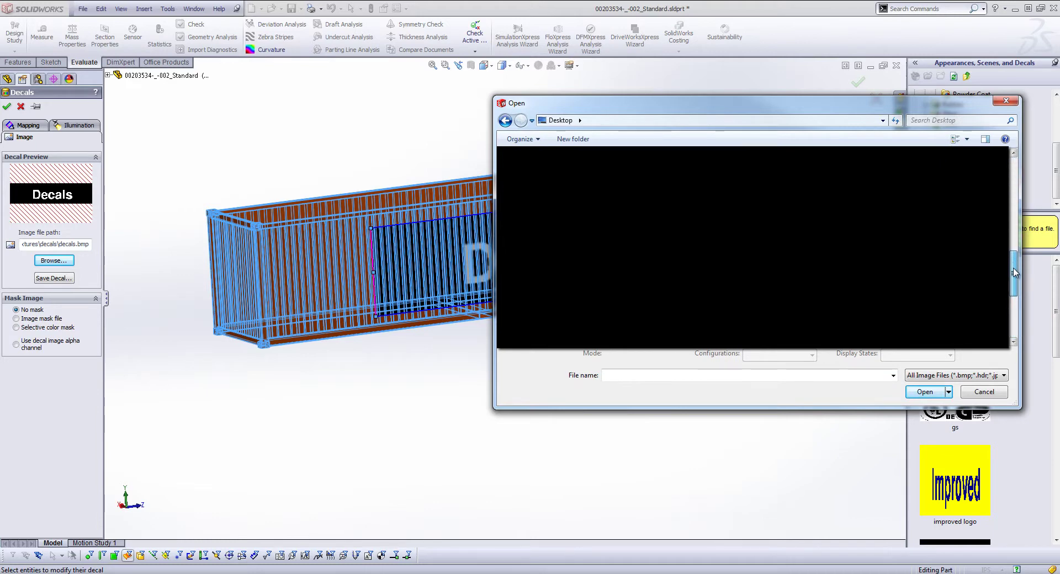
pyautogui.click(938, 390)
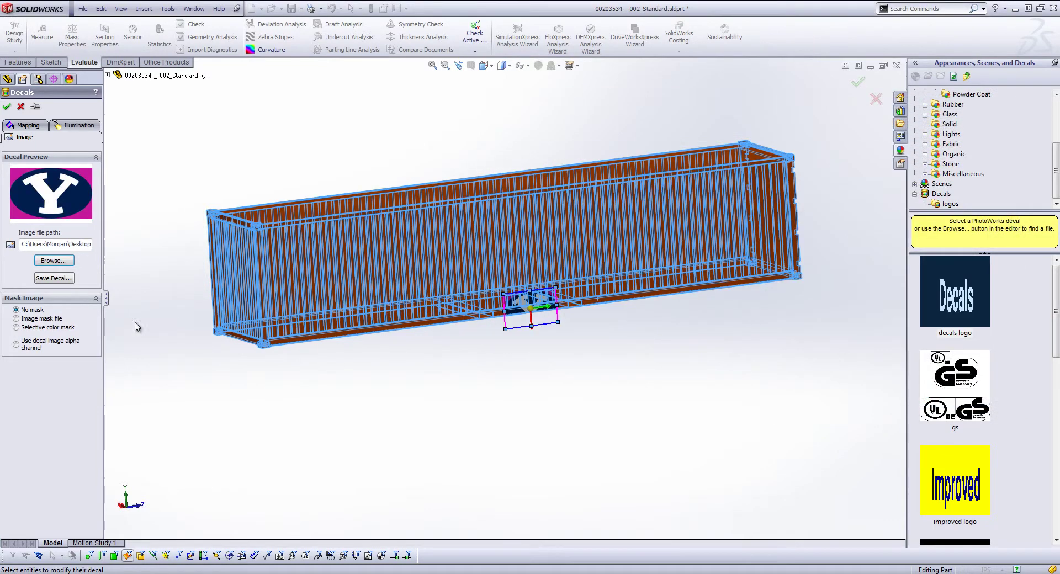
pyautogui.moveTo(562, 311); pyautogui.dragTo(555, 258)
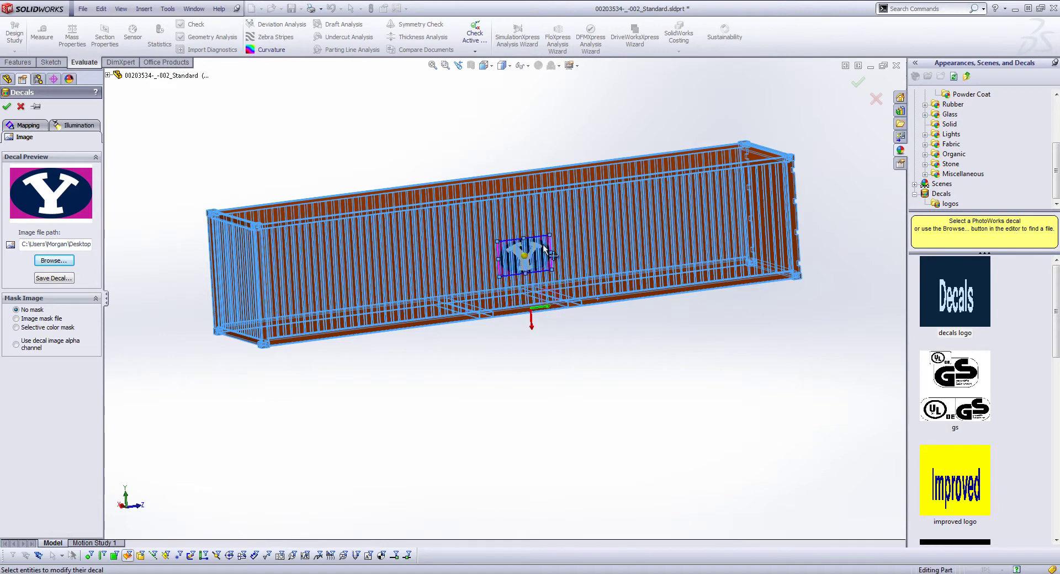
# Step: Mask out the logo's magenta background (RGB 196, 24, 155) with a selective color mask
pyautogui.click(24, 319)
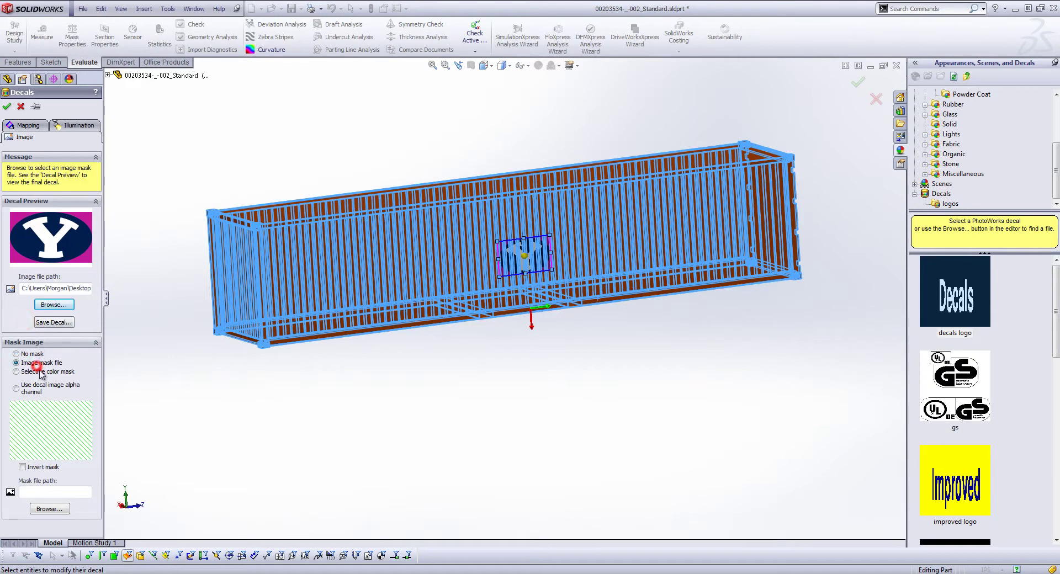
pyautogui.click(39, 373)
pyautogui.click(90, 264)
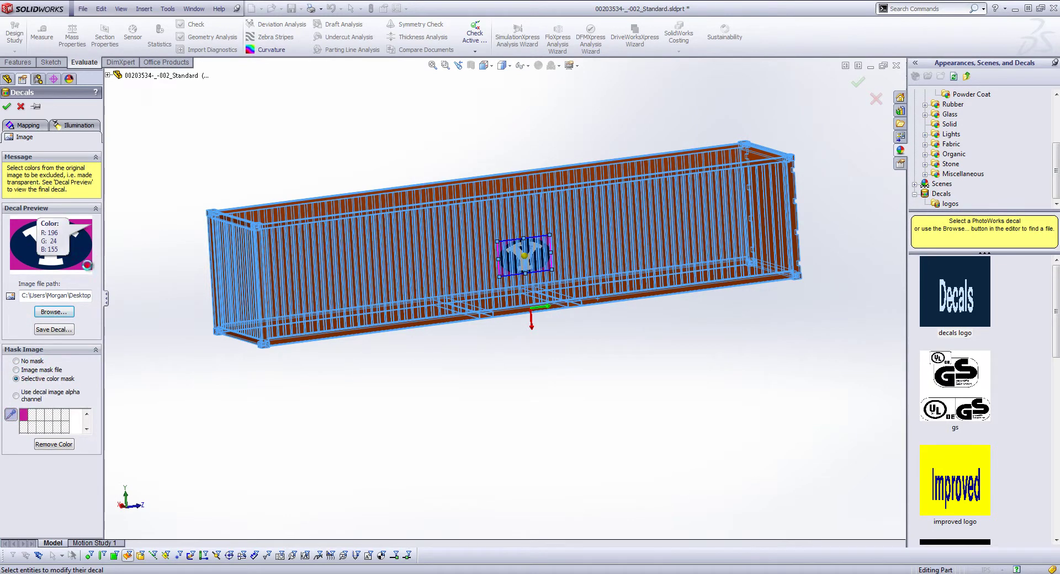
# Step: Enlarge the Y logo decal to nearly the container side's full height, centre it along the side, and accept it
pyautogui.scroll(-3, 557, 272)
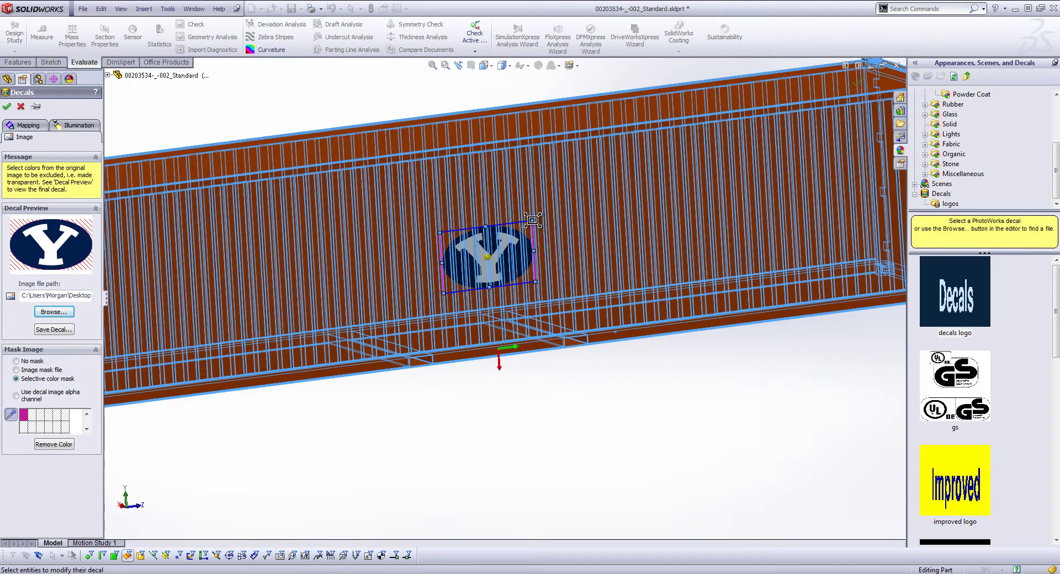
pyautogui.moveTo(533, 221); pyautogui.dragTo(791, 107)
pyautogui.moveTo(739, 168); pyautogui.dragTo(646, 254)
pyautogui.moveTo(693, 96); pyautogui.dragTo(651, 131)
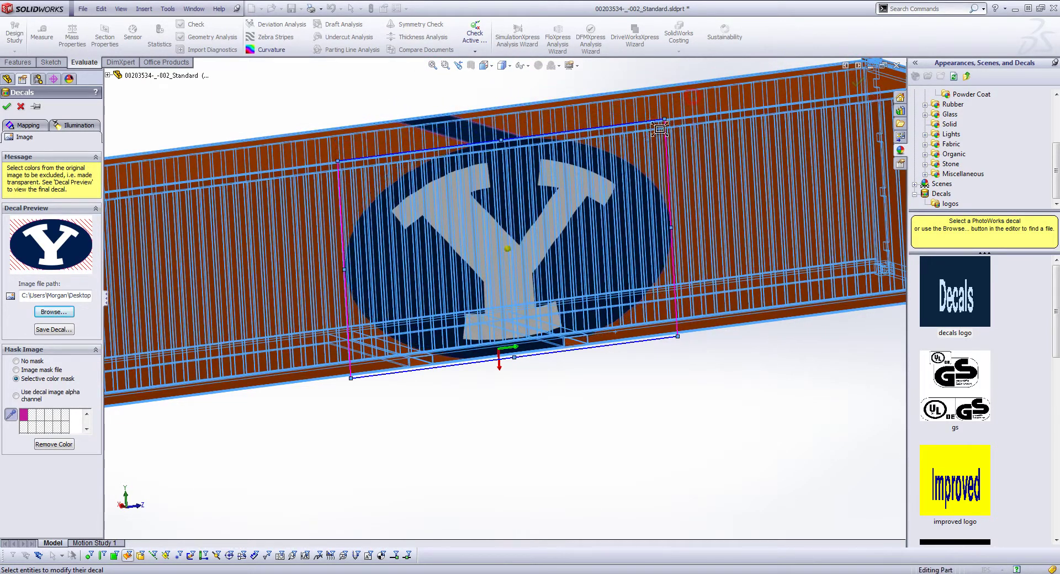
pyautogui.moveTo(611, 239); pyautogui.dragTo(613, 238)
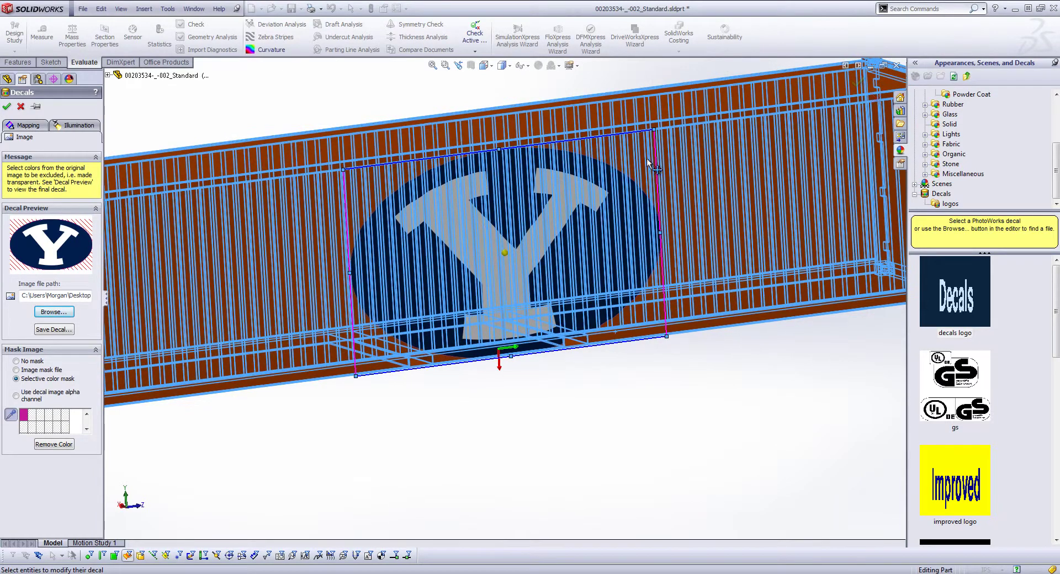
pyautogui.moveTo(655, 127); pyautogui.dragTo(641, 140)
pyautogui.moveTo(556, 233); pyautogui.dragTo(569, 223)
pyautogui.moveTo(569, 223); pyautogui.dragTo(563, 244, button='middle')
pyautogui.scroll(3, 552, 331)
pyautogui.moveTo(552, 332); pyautogui.dragTo(531, 332, button='middle')
pyautogui.scroll(-5, 517, 243)
pyautogui.click(8, 107)
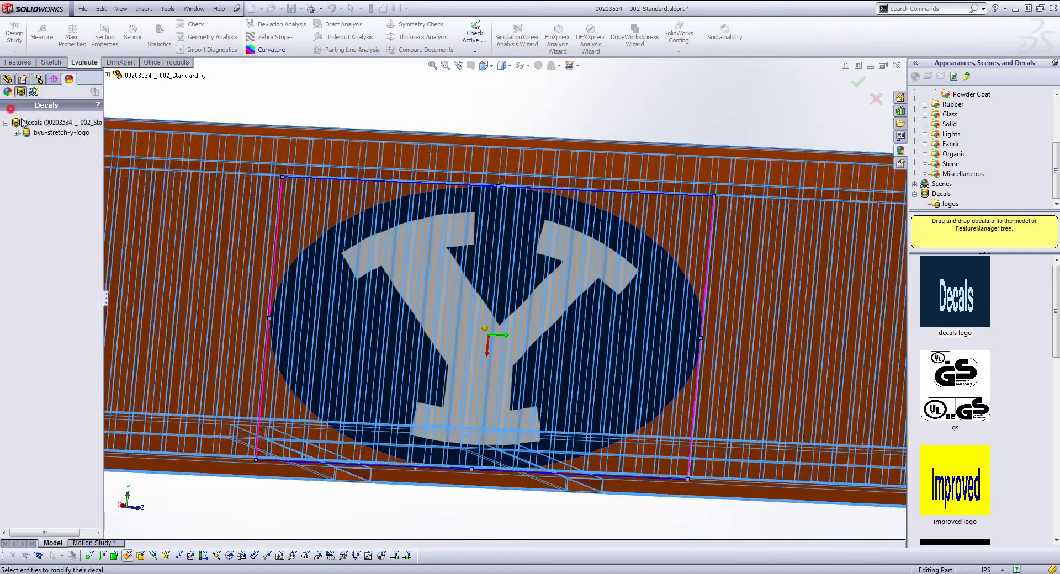
# Step: Examine how the Y logo decal lies over the container's ribbed side, near and far
pyautogui.scroll(2, 602, 395)
pyautogui.scroll(-3, 602, 399)
pyautogui.scroll(4, 618, 431)
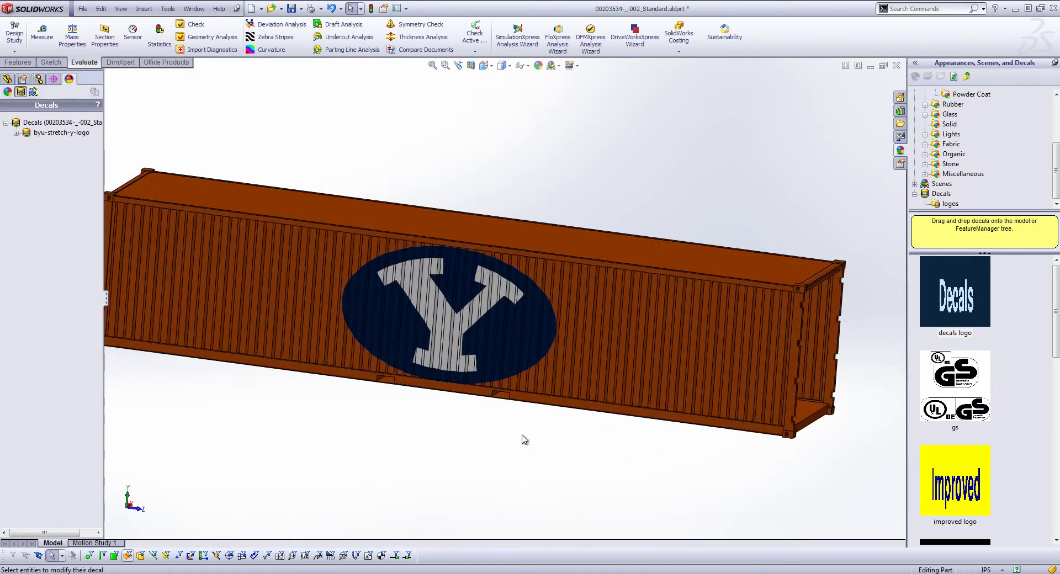
pyautogui.scroll(4, 484, 300)
pyautogui.scroll(-3, 552, 407)
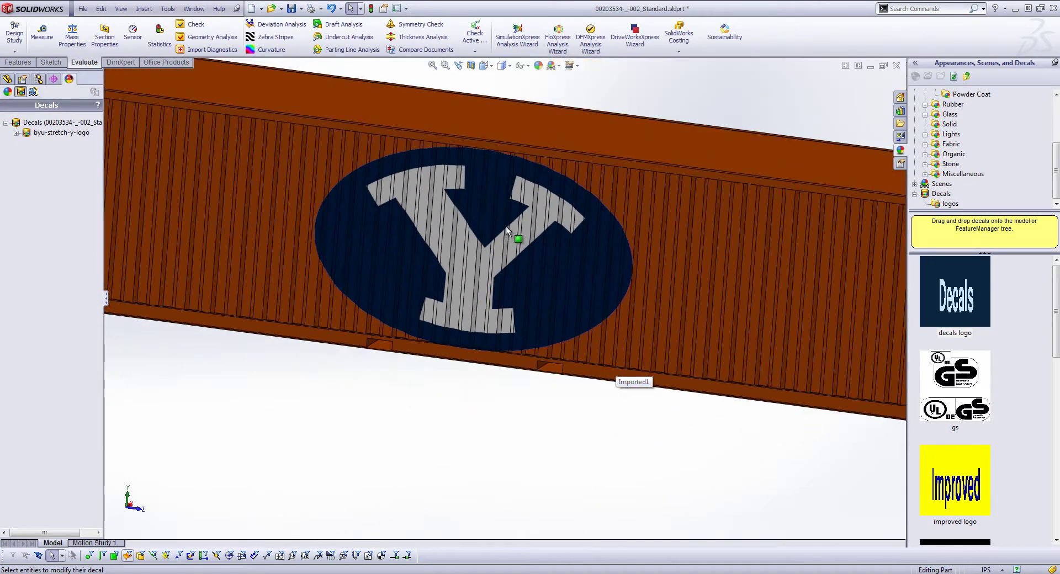
pyautogui.scroll(4, 518, 237)
pyautogui.moveTo(552, 278); pyautogui.dragTo(542, 244, button='middle')
pyautogui.doubleClick(33, 134)
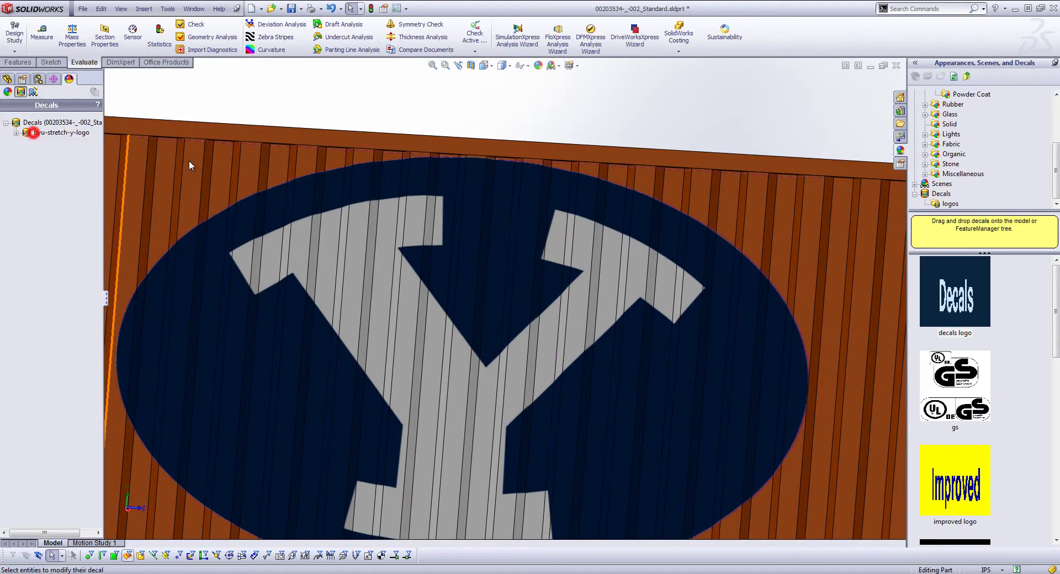
pyautogui.scroll(3, 813, 223)
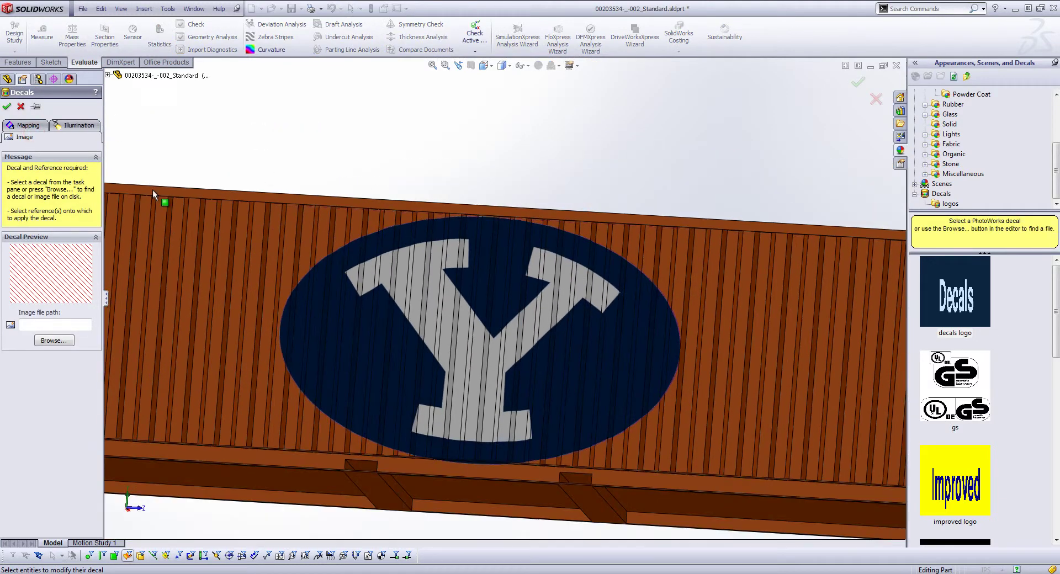
pyautogui.click(20, 106)
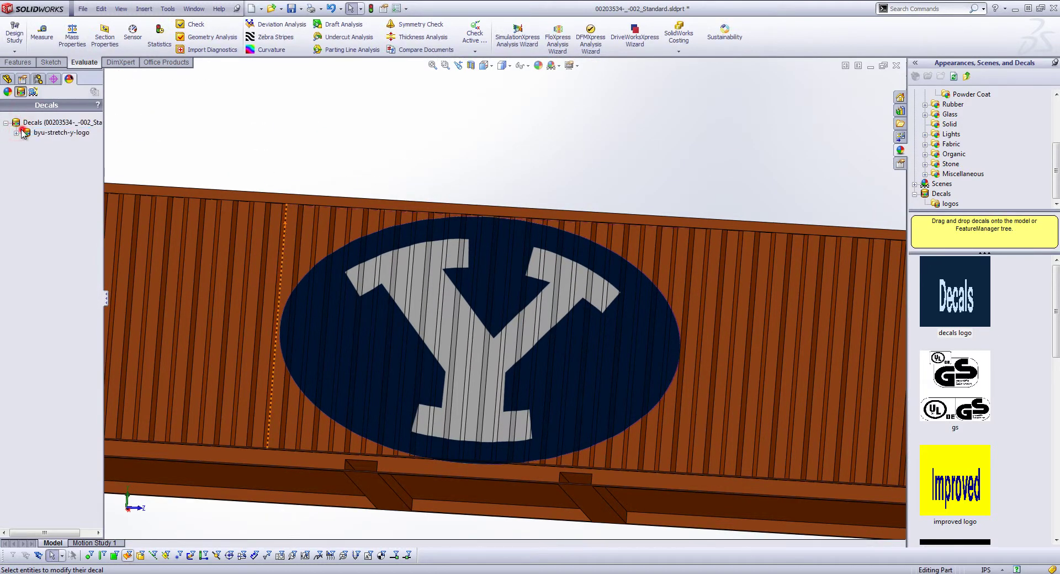
pyautogui.click(23, 133)
pyautogui.doubleClick(29, 133)
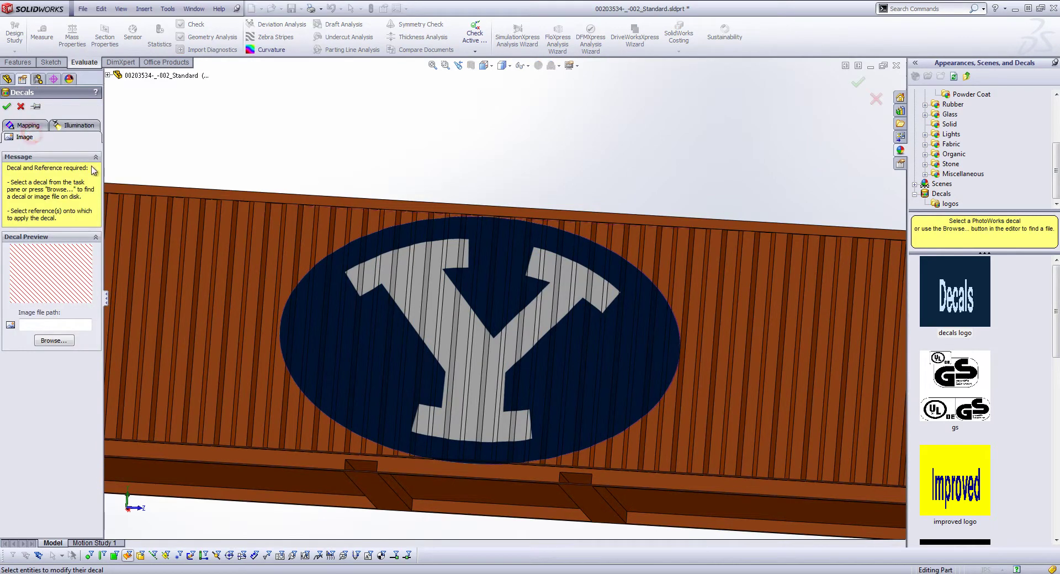
pyautogui.click(21, 106)
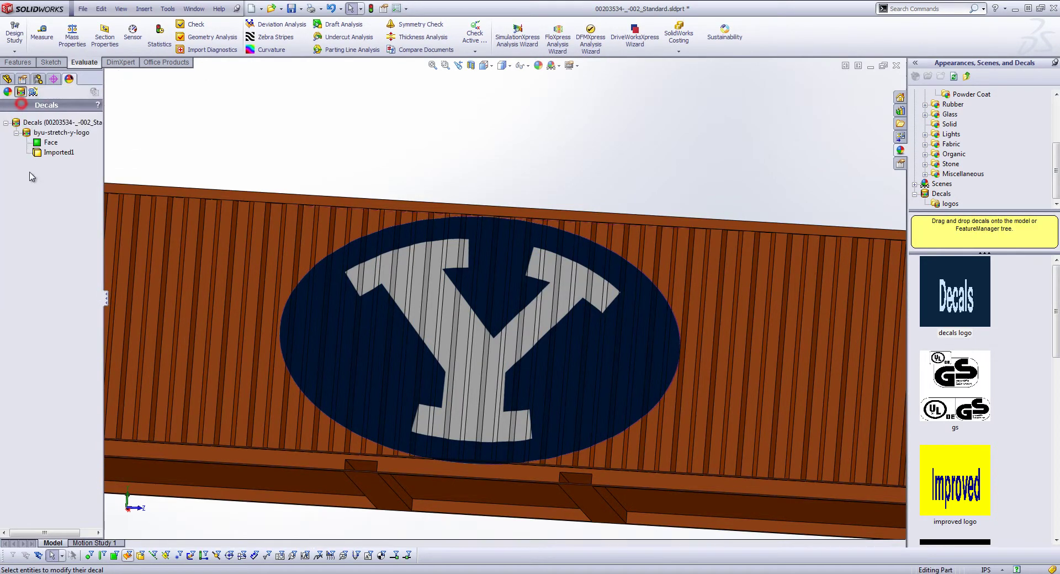
# Step: Shrink the Y logo decal slightly so that it fits within the height of the container's ribbed side, and accept it
pyautogui.rightClick(48, 134)
pyautogui.click(75, 151)
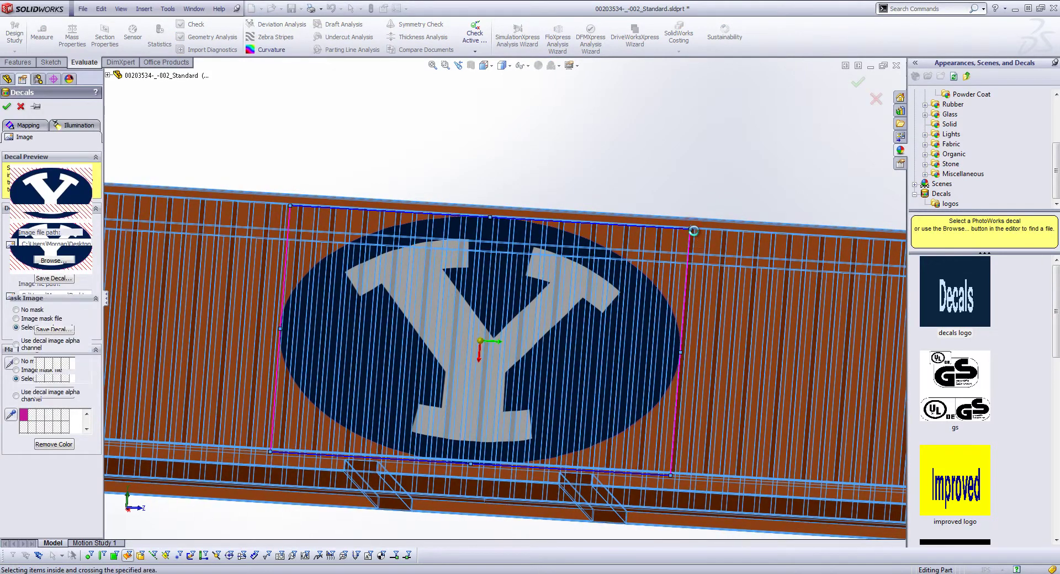
pyautogui.moveTo(689, 228); pyautogui.dragTo(682, 229)
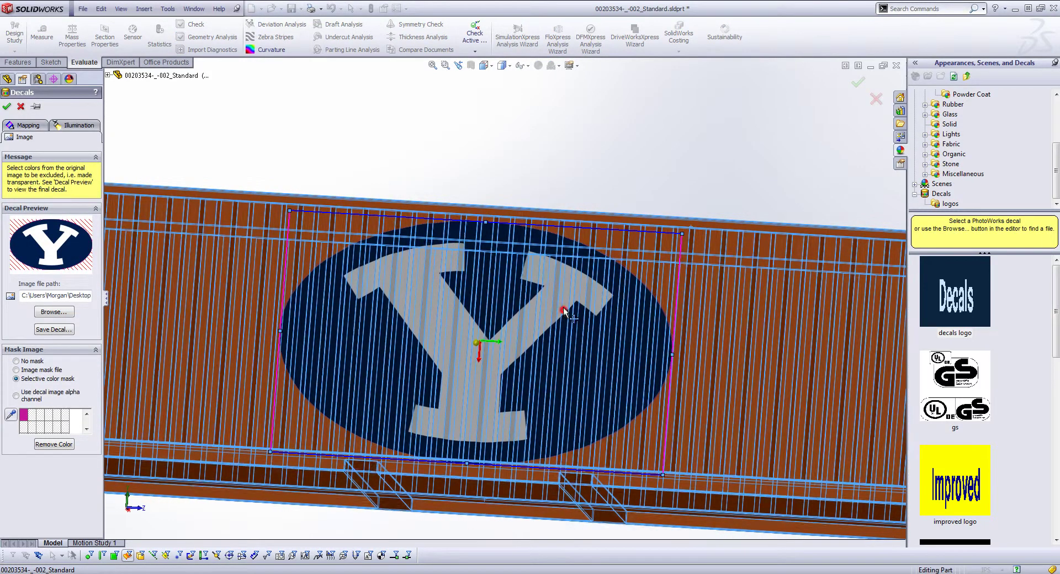
pyautogui.scroll(-3, 563, 317)
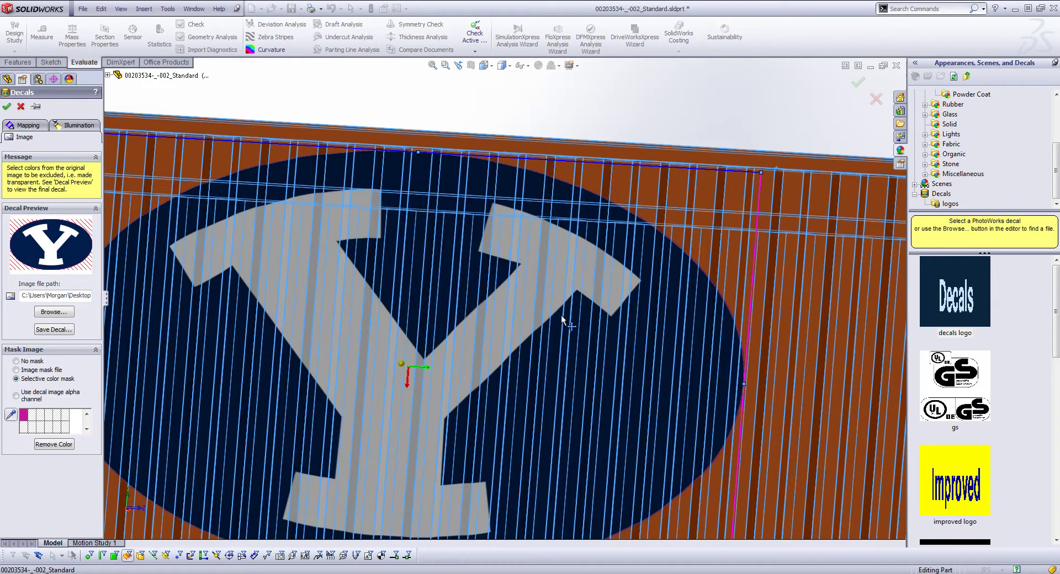
pyautogui.scroll(2, 528, 376)
pyautogui.scroll(-2, 446, 471)
pyautogui.moveTo(475, 433); pyautogui.dragTo(476, 486, button='middle')
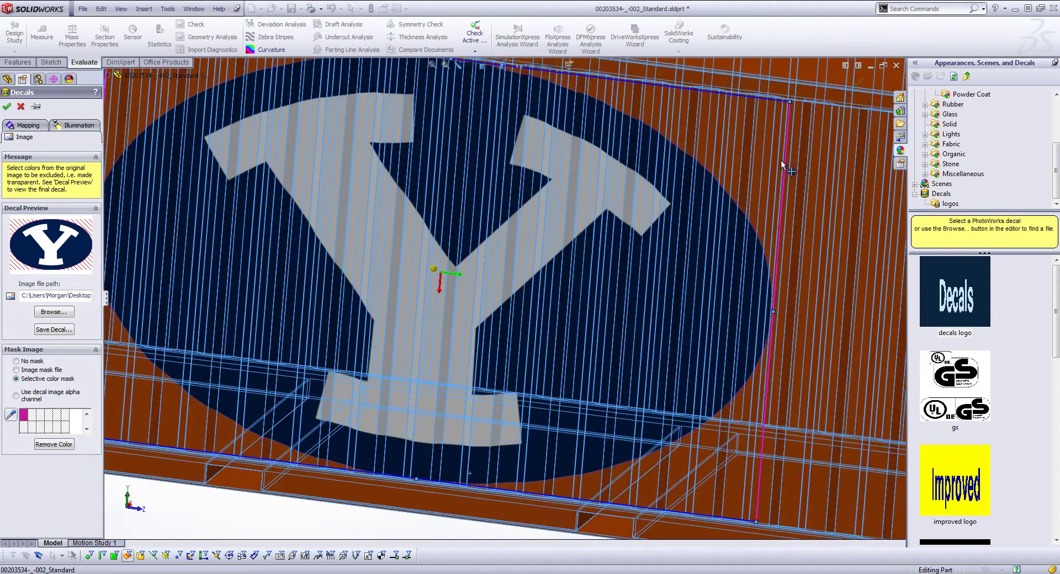
pyautogui.moveTo(790, 103); pyautogui.dragTo(787, 102)
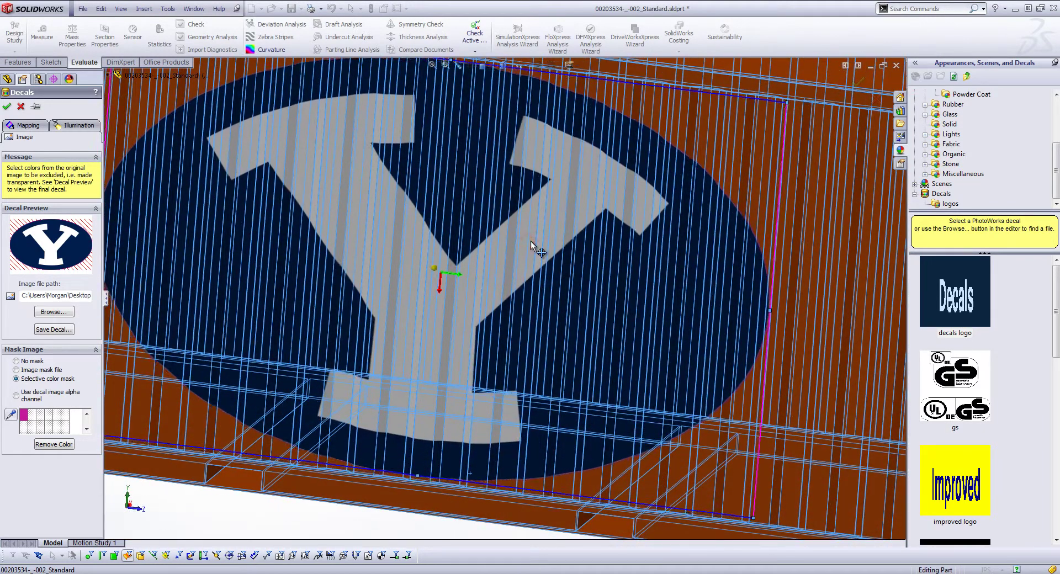
pyautogui.click(857, 83)
pyautogui.scroll(3, 752, 192)
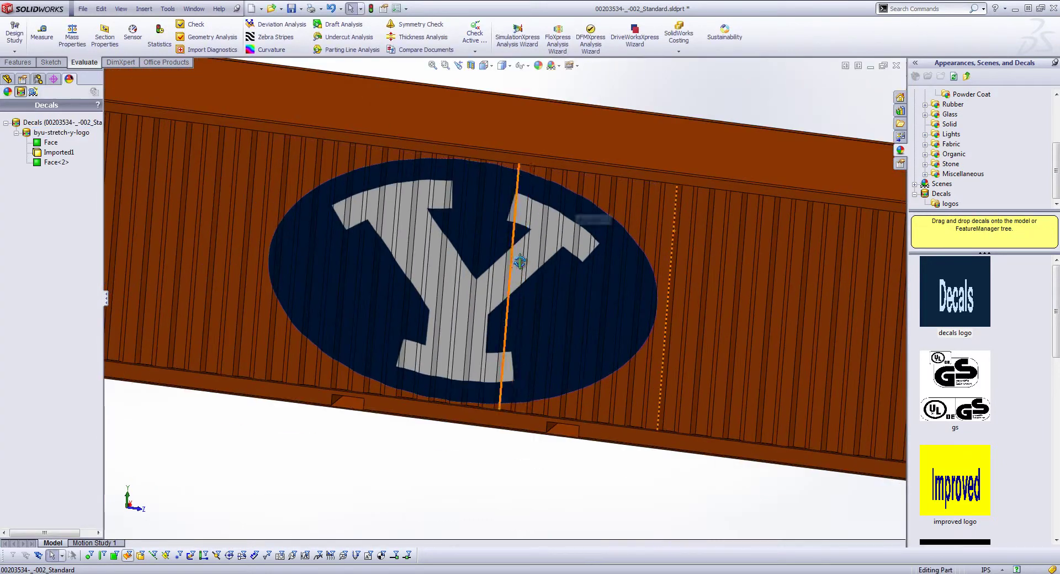
pyautogui.middleClick(521, 217)
pyautogui.moveTo(521, 216); pyautogui.dragTo(580, 288, button='middle')
pyautogui.scroll(3, 580, 288)
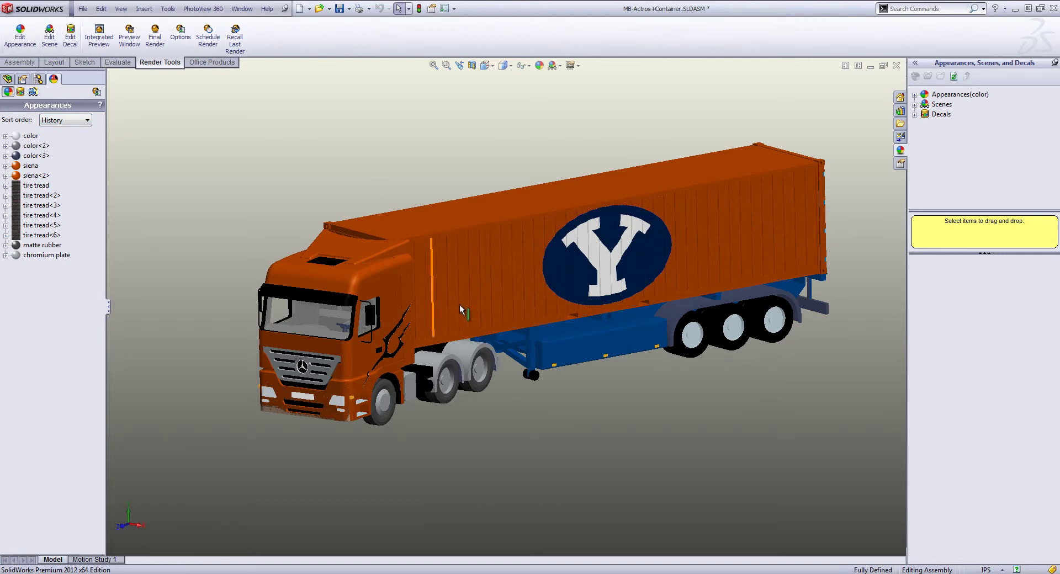
# Step: Open the assembly's Factory Floor scene for editing and review its background options, keeping the Gradient background
pyautogui.click(33, 91)
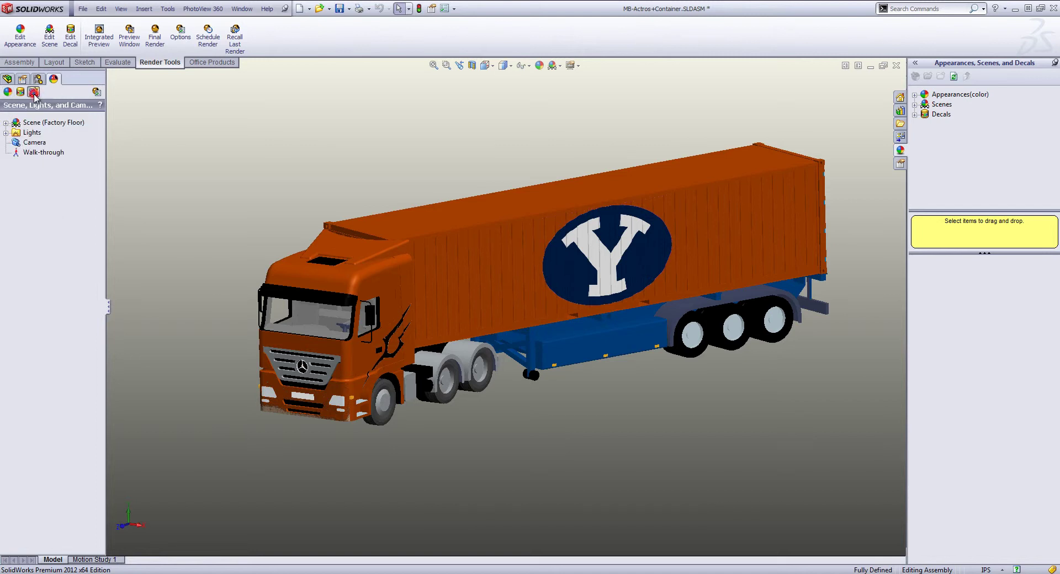
pyautogui.click(5, 123)
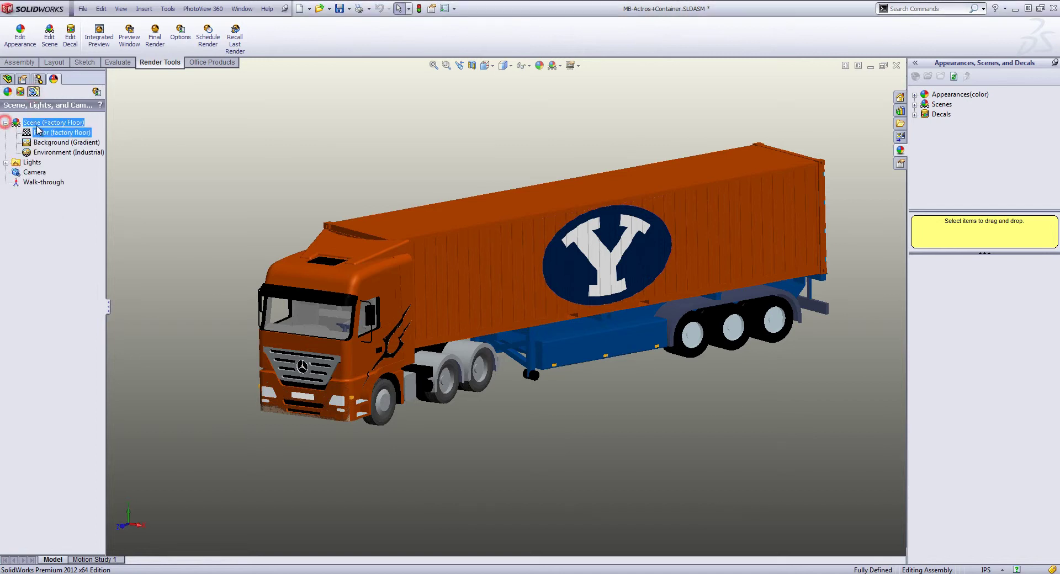
pyautogui.rightClick(44, 124)
pyautogui.click(67, 138)
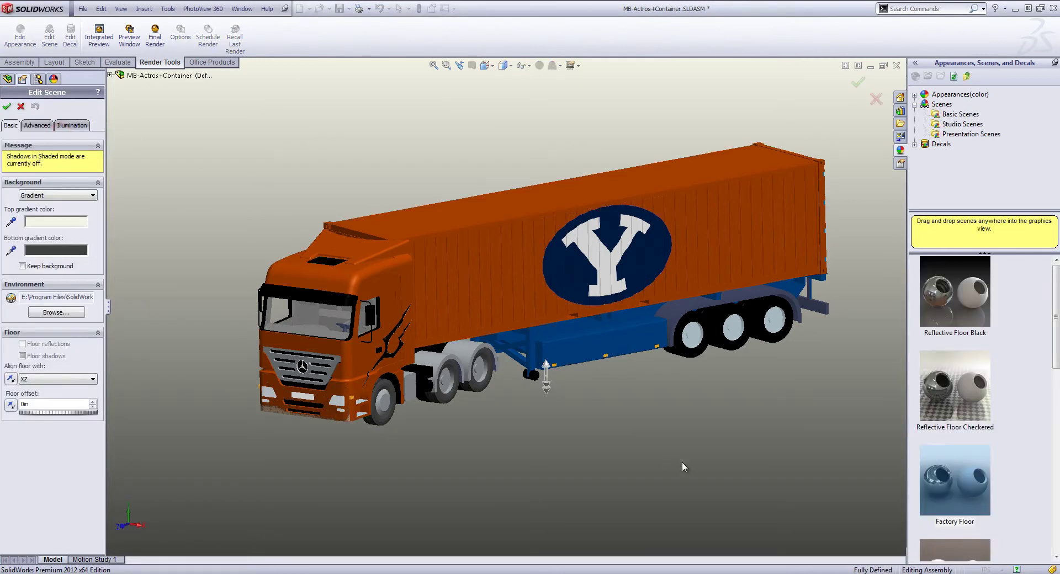
pyautogui.moveTo(632, 461); pyautogui.dragTo(584, 436, button='middle')
pyautogui.moveTo(464, 454); pyautogui.dragTo(488, 475, button='middle')
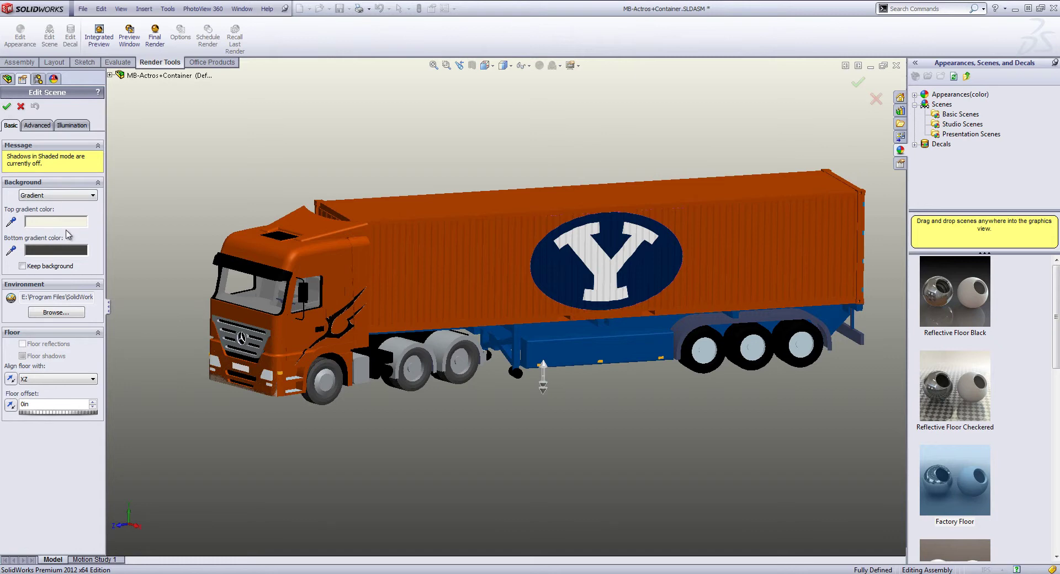
pyautogui.click(77, 197)
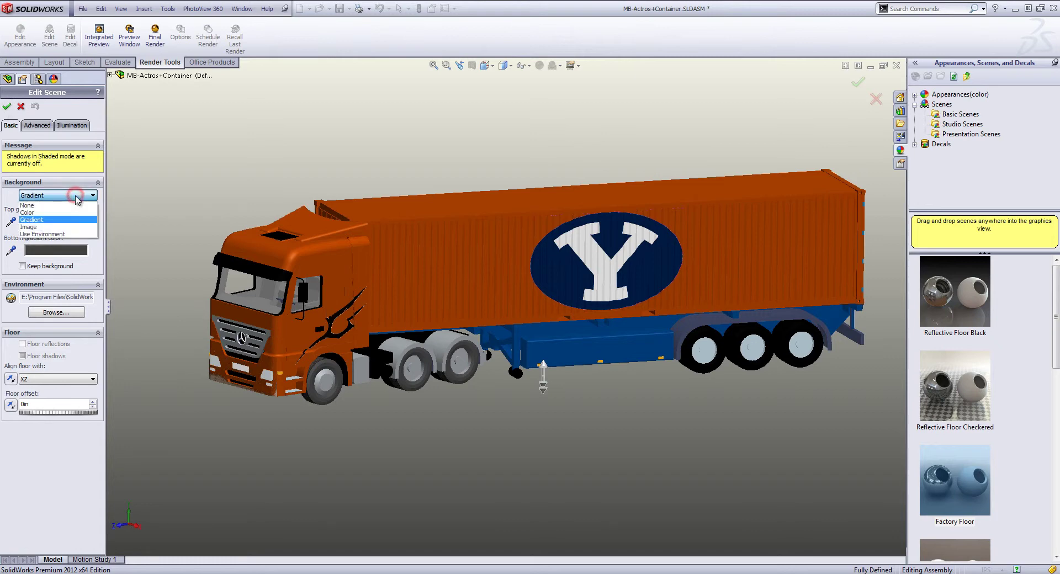
pyautogui.click(76, 195)
pyautogui.click(6, 107)
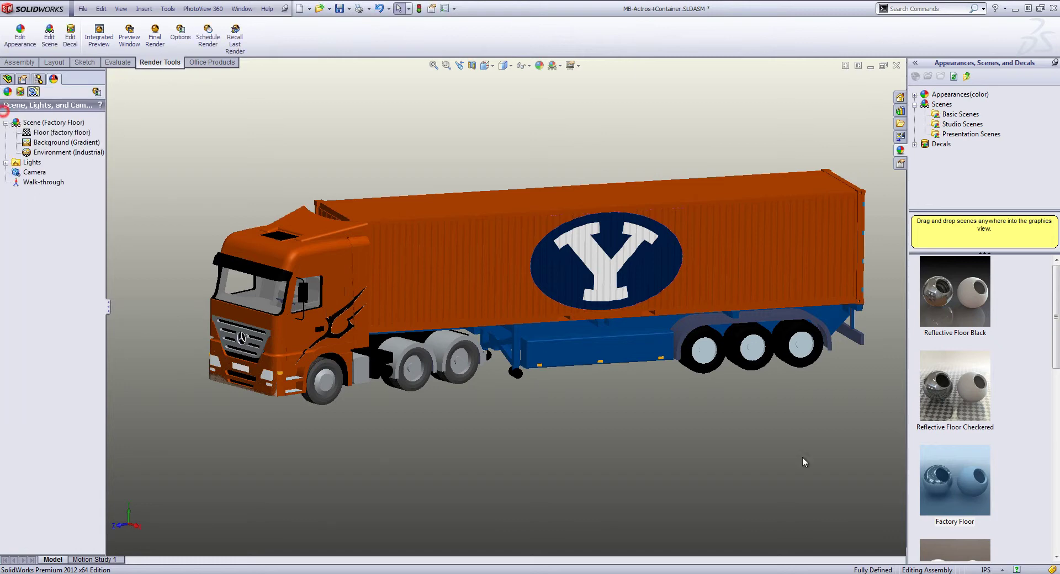
# Step: Apply the Factory Floor scene from the appearance library to the truck assembly
pyautogui.click(1030, 421)
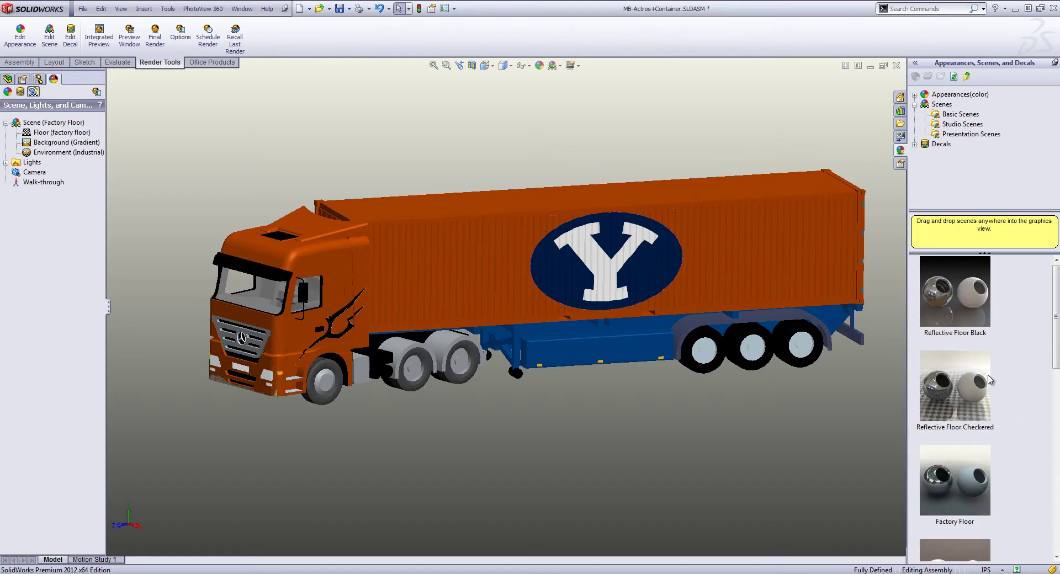
pyautogui.scroll(-3, 1000, 450)
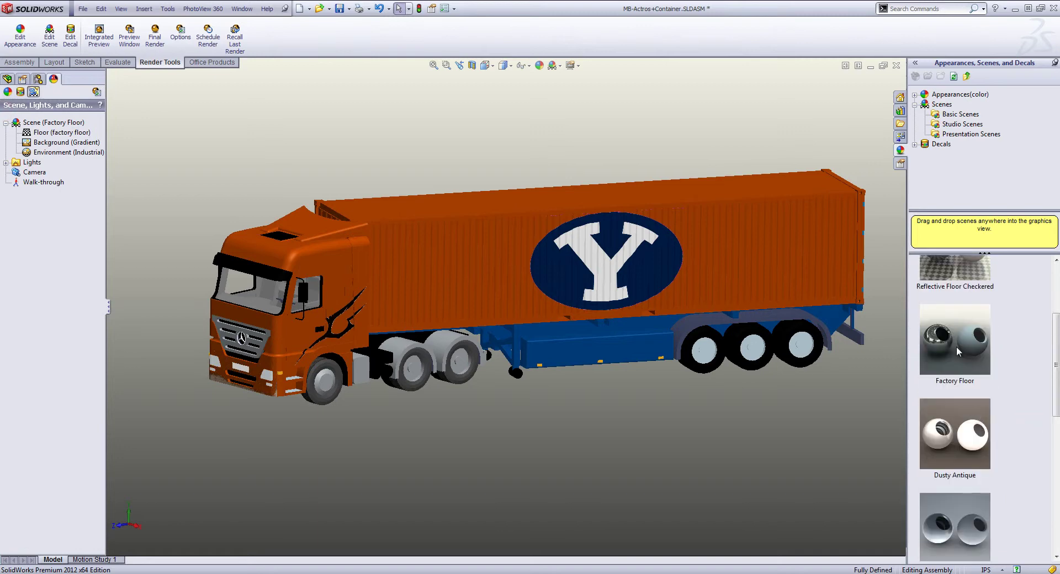
pyautogui.moveTo(957, 347); pyautogui.dragTo(591, 475)
pyautogui.moveTo(616, 468); pyautogui.dragTo(609, 490, button='middle')
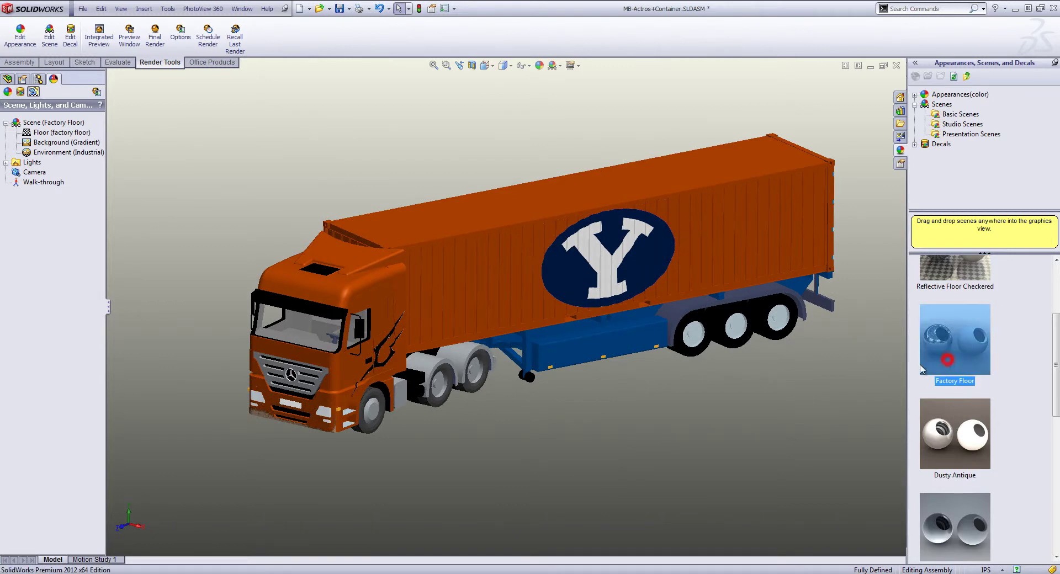
# Step: Start a reference plane in the assembly with the Top Plane as its first reference
pyautogui.click(9, 80)
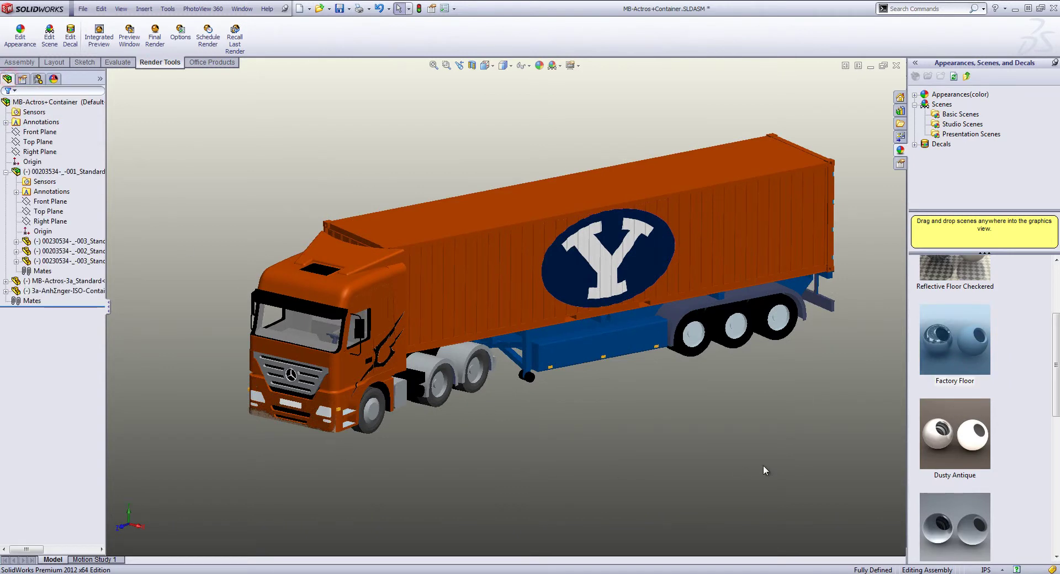
pyautogui.click(20, 62)
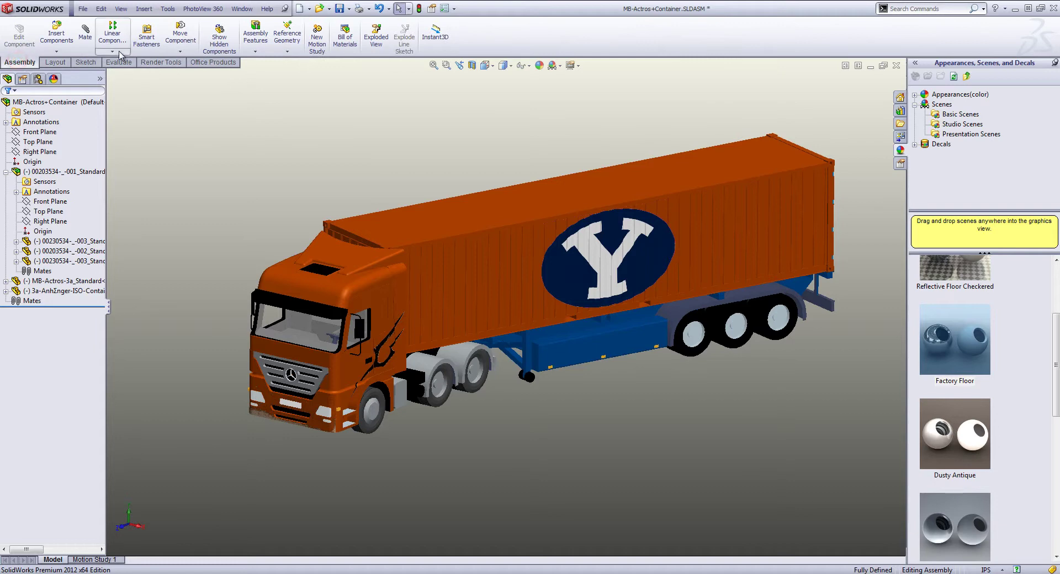
pyautogui.click(291, 52)
pyautogui.click(303, 65)
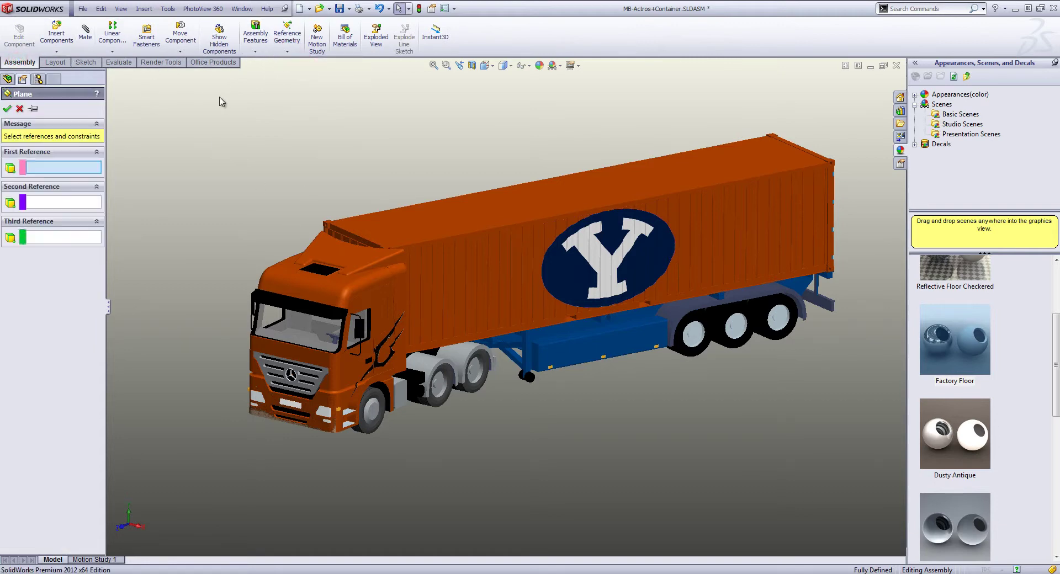
pyautogui.click(110, 75)
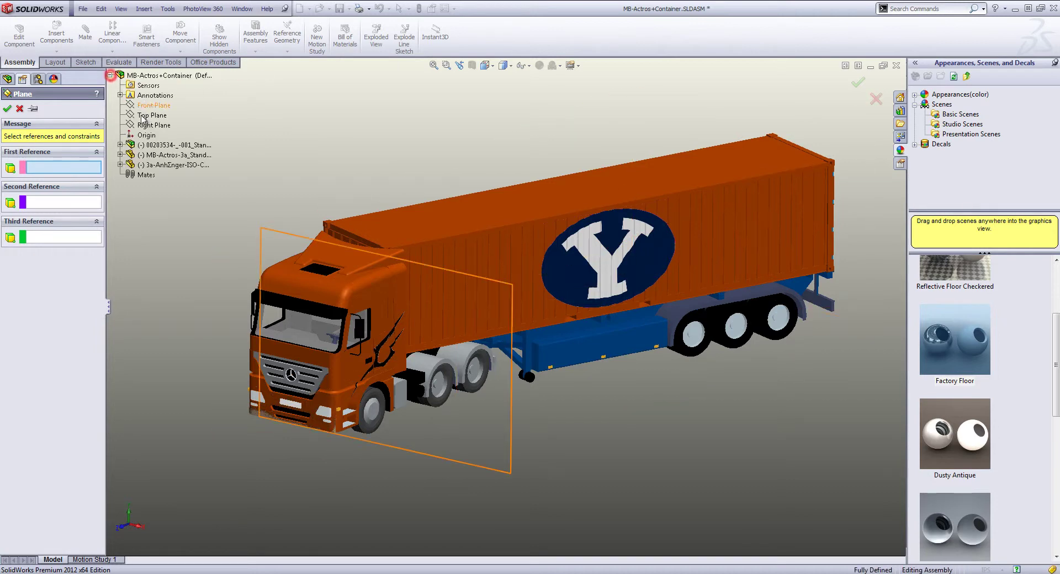
pyautogui.click(150, 116)
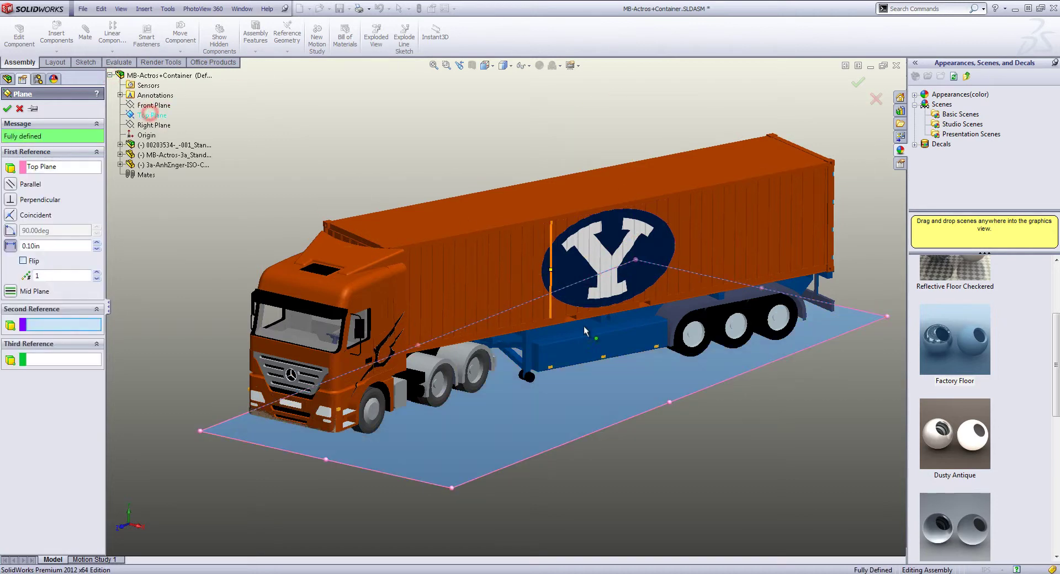
# Step: Try an offset of 120 in from the Top Plane for the new reference plane
pyautogui.moveTo(535, 393); pyautogui.dragTo(466, 428, button='middle')
pyautogui.moveTo(680, 389)
pyautogui.mouseDown(button='middle')
pyautogui.moveTo(679, 457)
pyautogui.moveTo(676, 394)
pyautogui.mouseUp(button='middle')
pyautogui.click(72, 246)
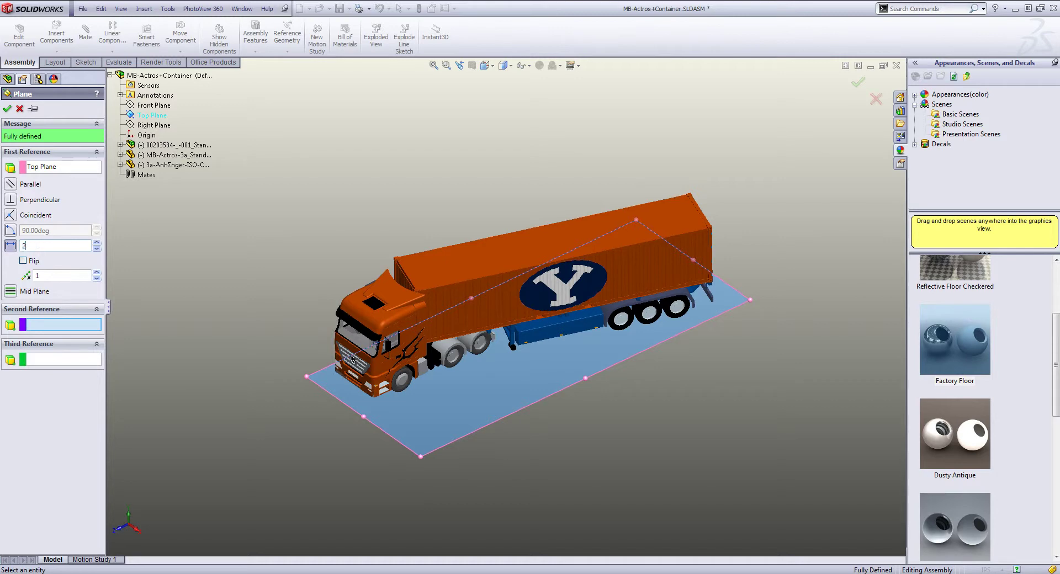
pyautogui.write('25')
pyautogui.press('Return')
pyautogui.moveTo(610, 401); pyautogui.dragTo(568, 336, button='middle')
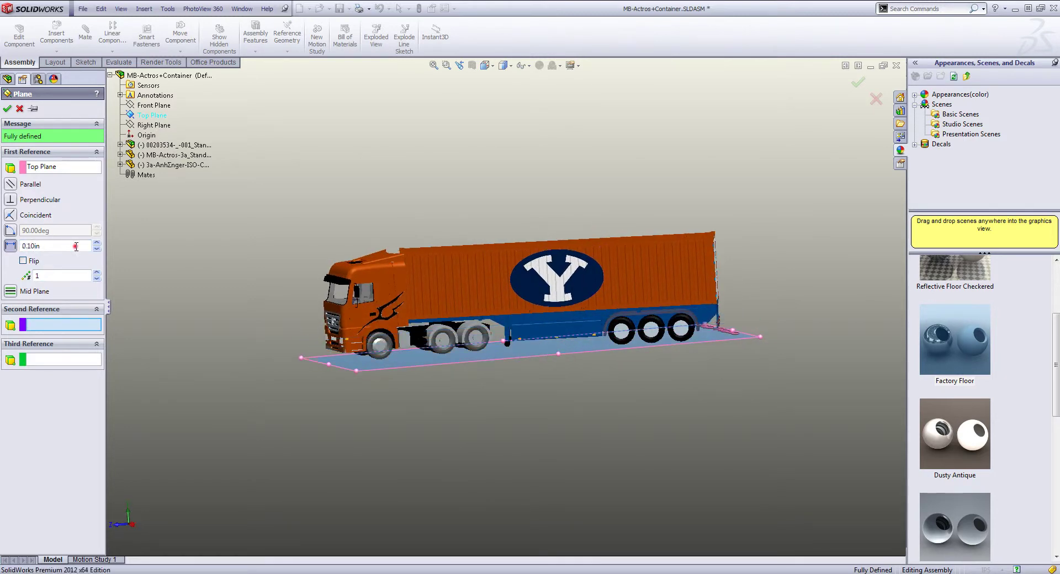
pyautogui.doubleClick(75, 246)
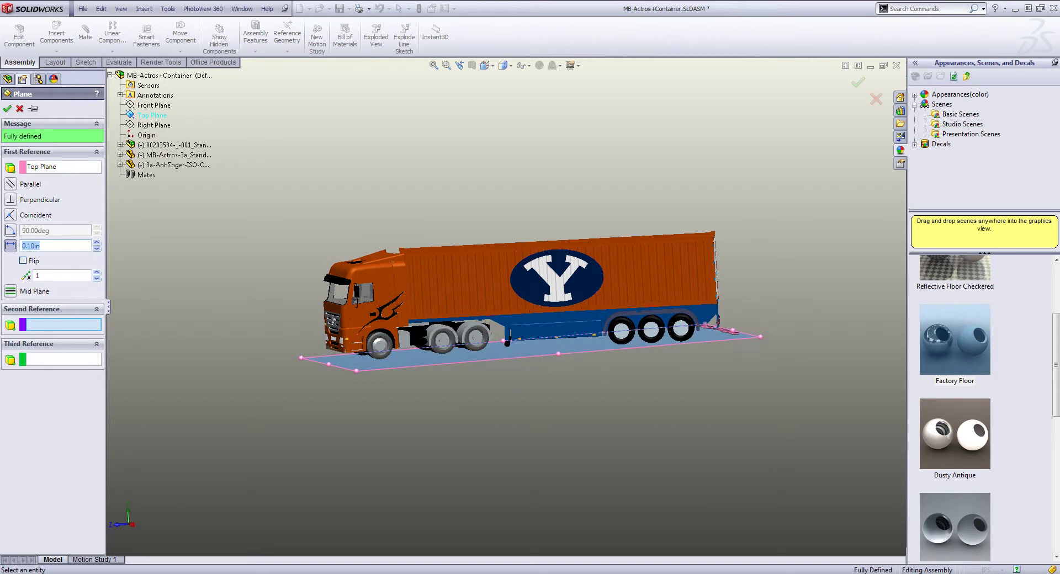
pyautogui.click(63, 275)
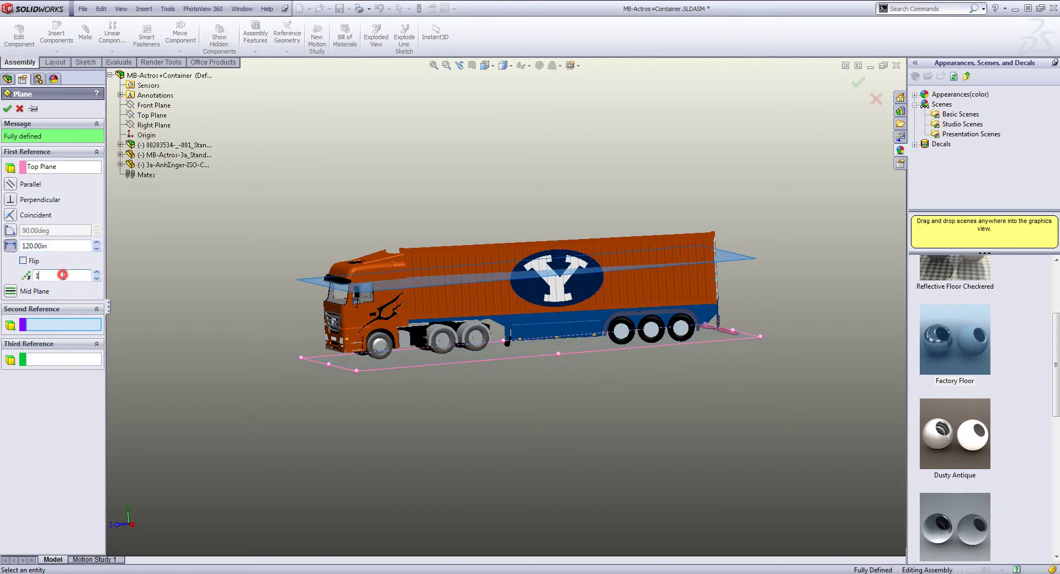
# Step: Set the reference plane's offset to 240 in above the Top Plane and create it
pyautogui.click(58, 245)
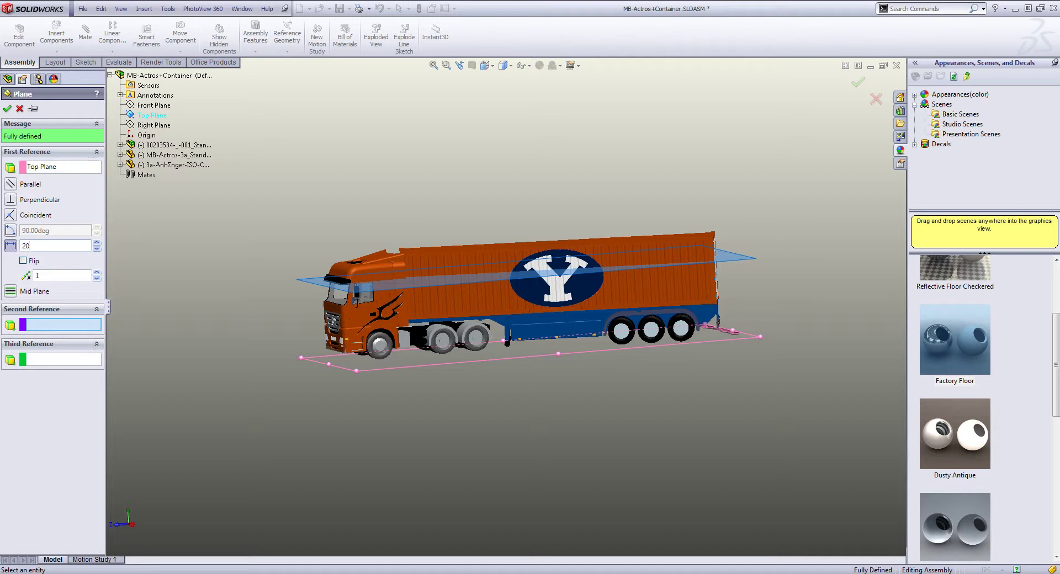
pyautogui.write('0')
pyautogui.press('Return')
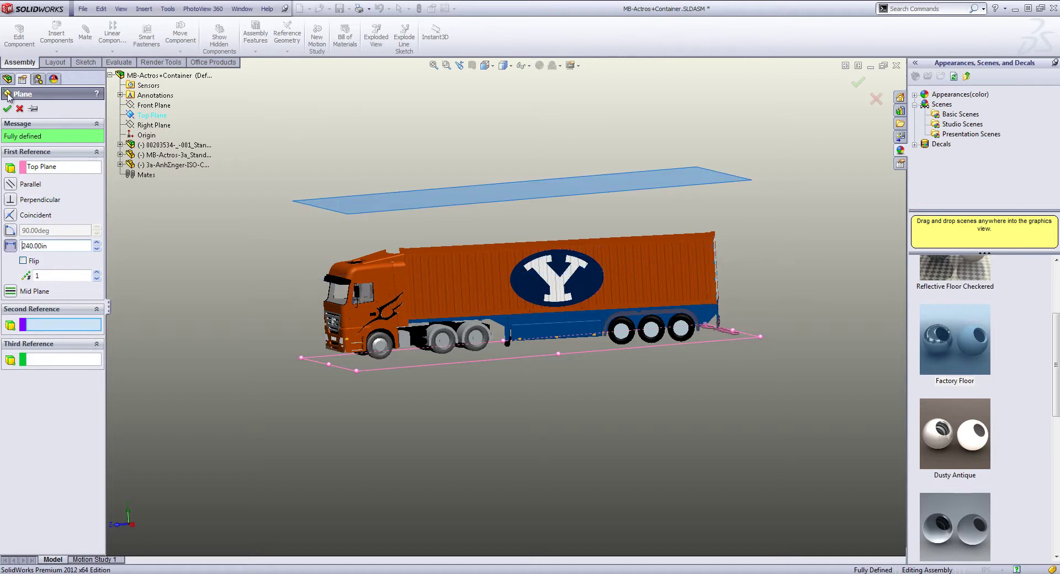
pyautogui.moveTo(693, 379); pyautogui.dragTo(716, 470, button='middle')
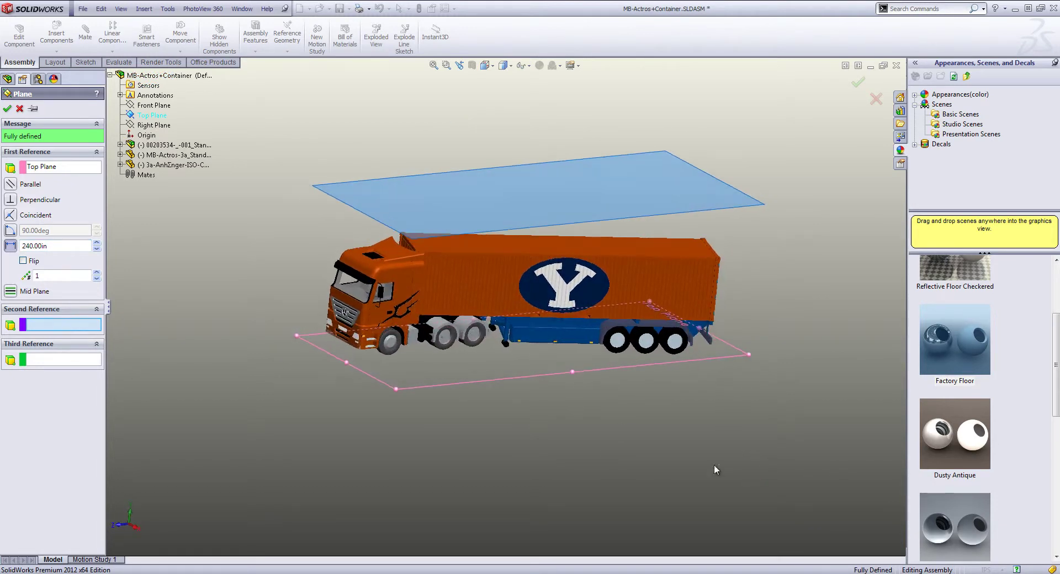
pyautogui.click(9, 109)
# Step: Sketch an ellipse on the new offset plane, centred over the trailer, with radii of about 404 in and 201 in
pyautogui.moveTo(818, 402); pyautogui.dragTo(592, 467, button='middle')
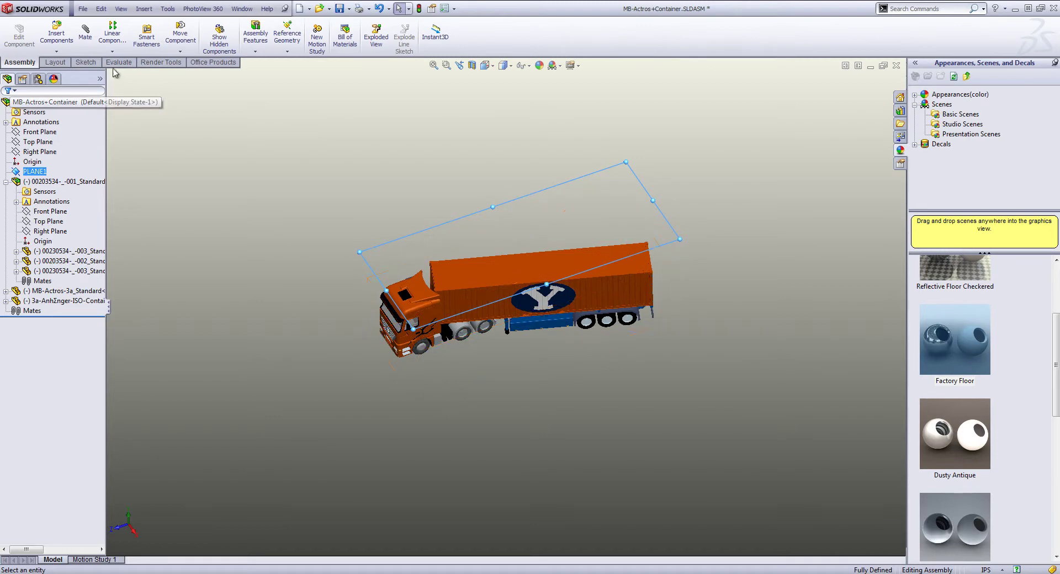
pyautogui.click(85, 62)
pyautogui.click(13, 32)
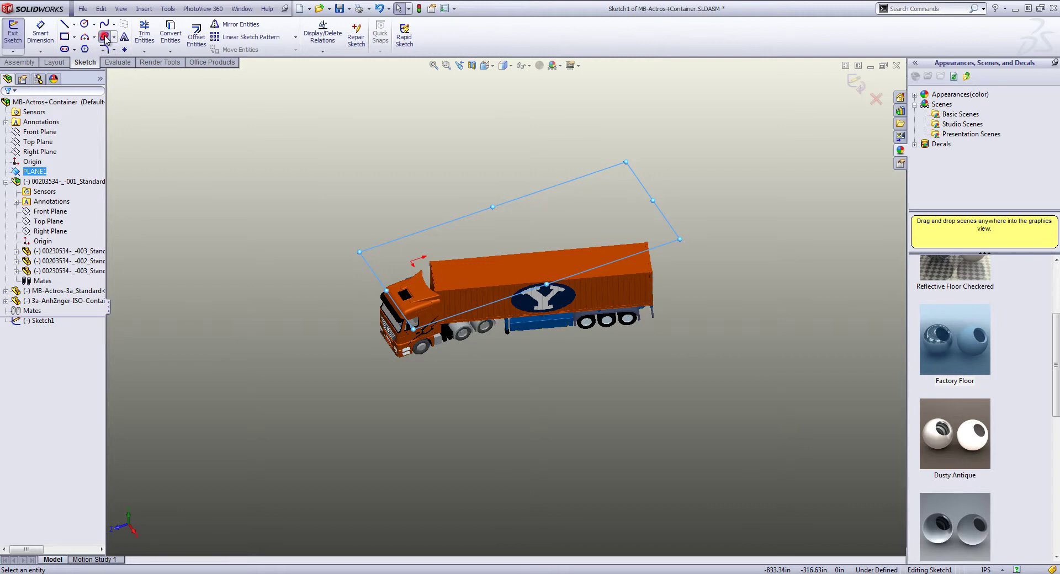
pyautogui.click(104, 37)
pyautogui.moveTo(513, 265)
pyautogui.mouseDown(button='middle')
pyautogui.moveTo(516, 343)
pyautogui.moveTo(513, 328)
pyautogui.mouseUp(button='middle')
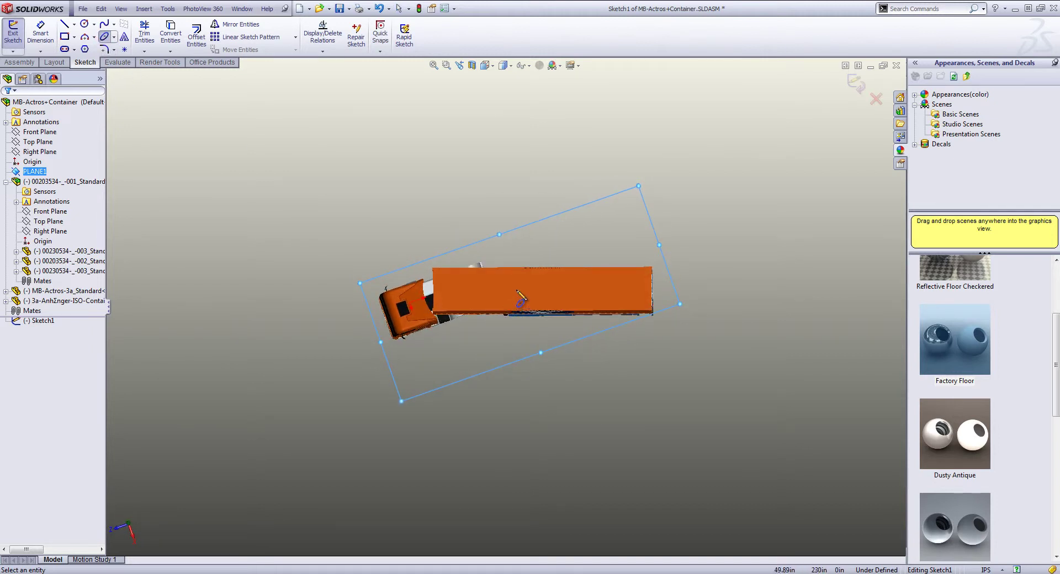
pyautogui.click(517, 290)
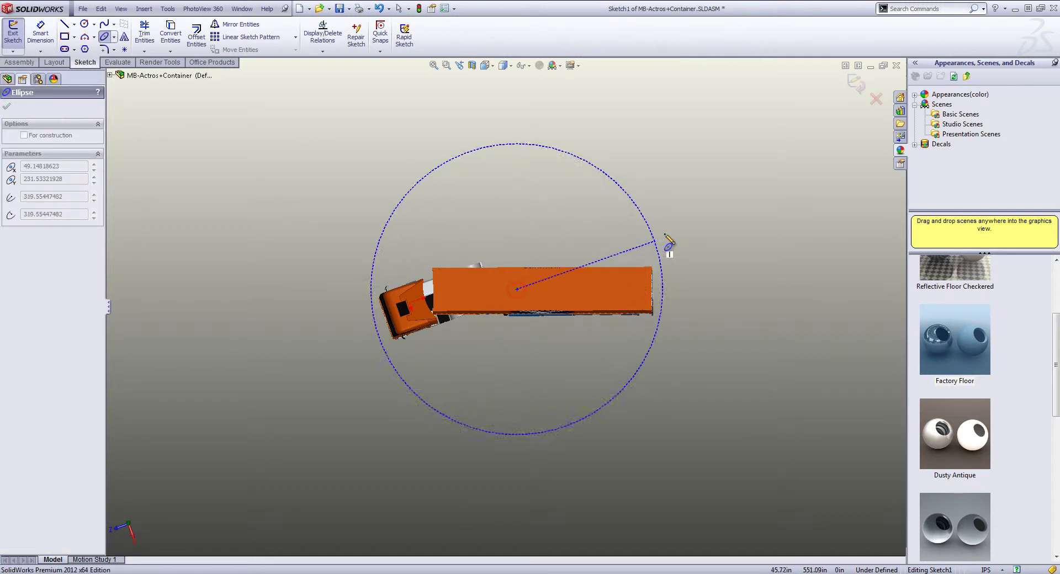
pyautogui.click(703, 290)
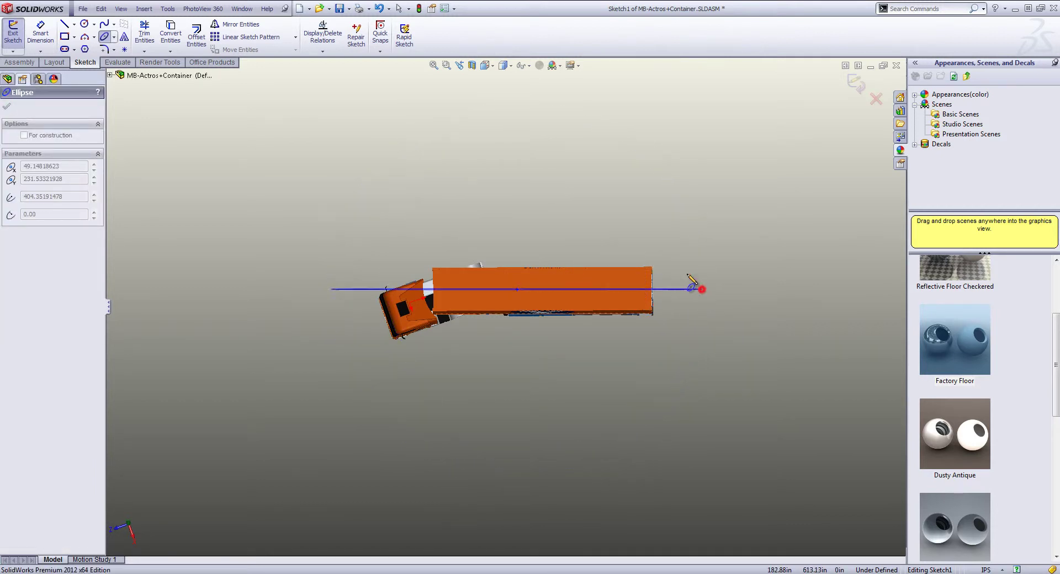
pyautogui.click(646, 197)
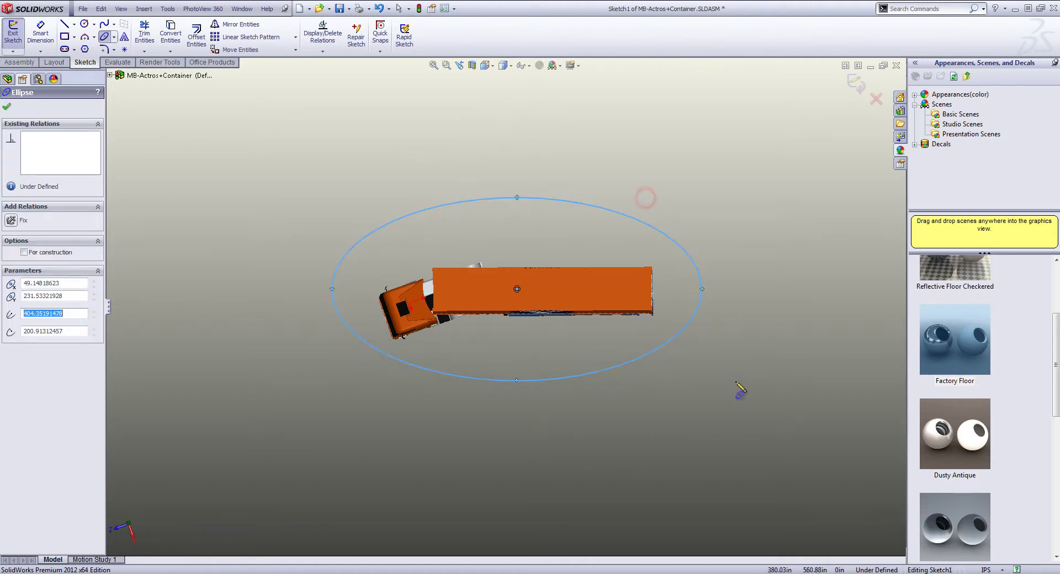
pyautogui.press('Escape')
# Step: Rotate and enlarge the ellipse by its axis points so it surrounds the truck with more clearance, and exit the sketch
pyautogui.moveTo(703, 289); pyautogui.dragTo(704, 249)
pyautogui.moveTo(601, 455); pyautogui.dragTo(534, 323, button='middle')
pyautogui.moveTo(534, 323); pyautogui.dragTo(554, 355)
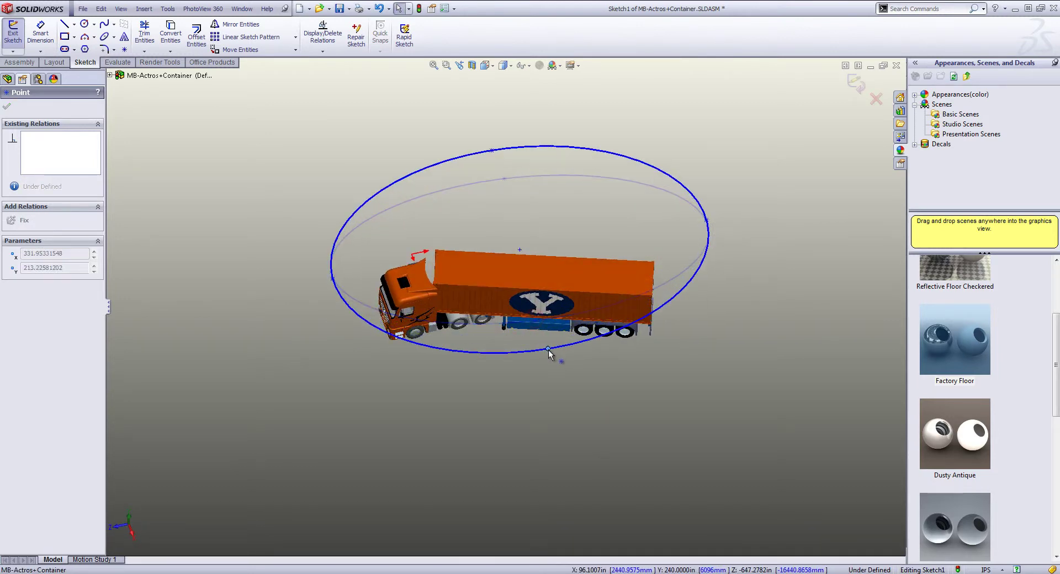
pyautogui.click(330, 282)
pyautogui.moveTo(330, 282); pyautogui.dragTo(282, 290)
pyautogui.moveTo(550, 349); pyautogui.dragTo(553, 371)
pyautogui.moveTo(630, 445); pyautogui.dragTo(666, 483, button='middle')
pyautogui.click(856, 83)
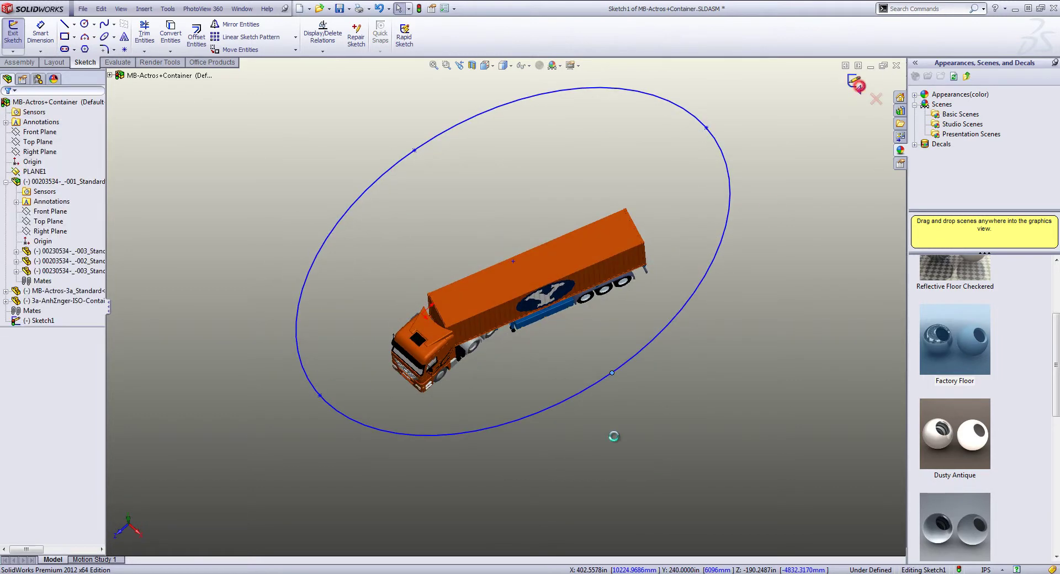
# Step: Add a camera to the scene and constrain its position to the ellipse above the truck
pyautogui.moveTo(634, 386); pyautogui.dragTo(615, 371, button='middle')
pyautogui.click(55, 81)
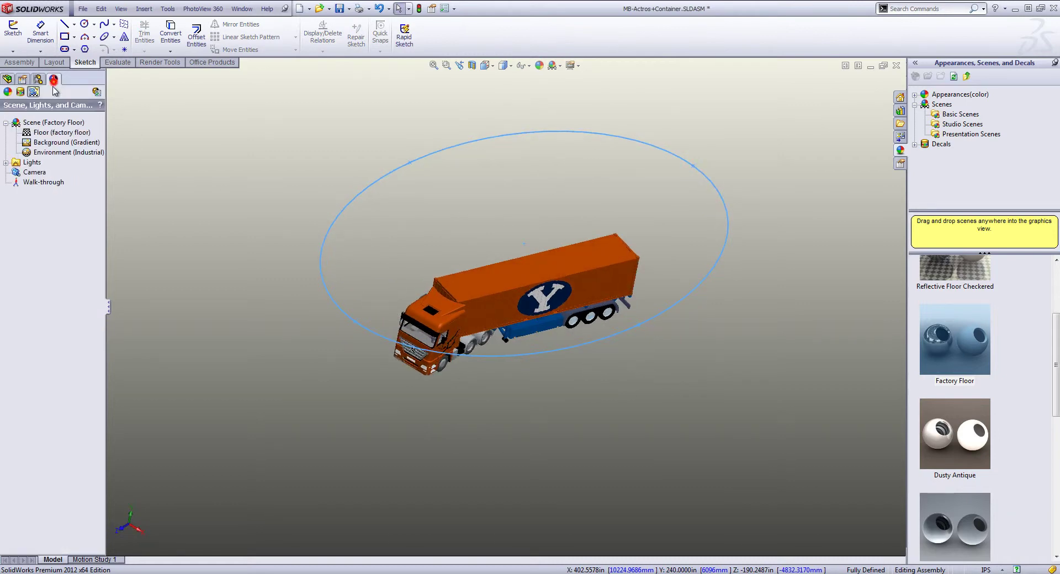
pyautogui.click(29, 172)
pyautogui.rightClick(28, 175)
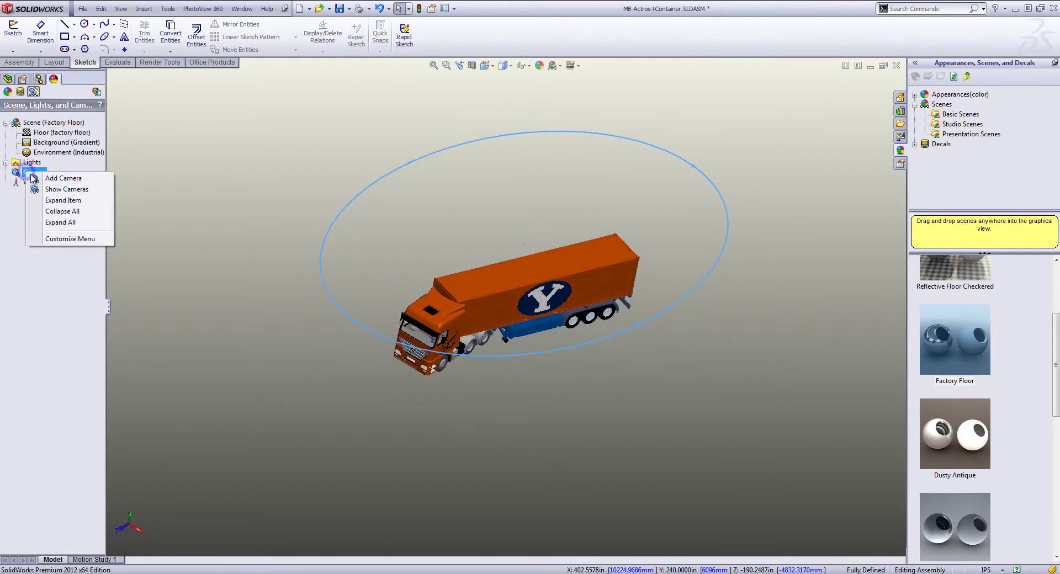
pyautogui.click(53, 177)
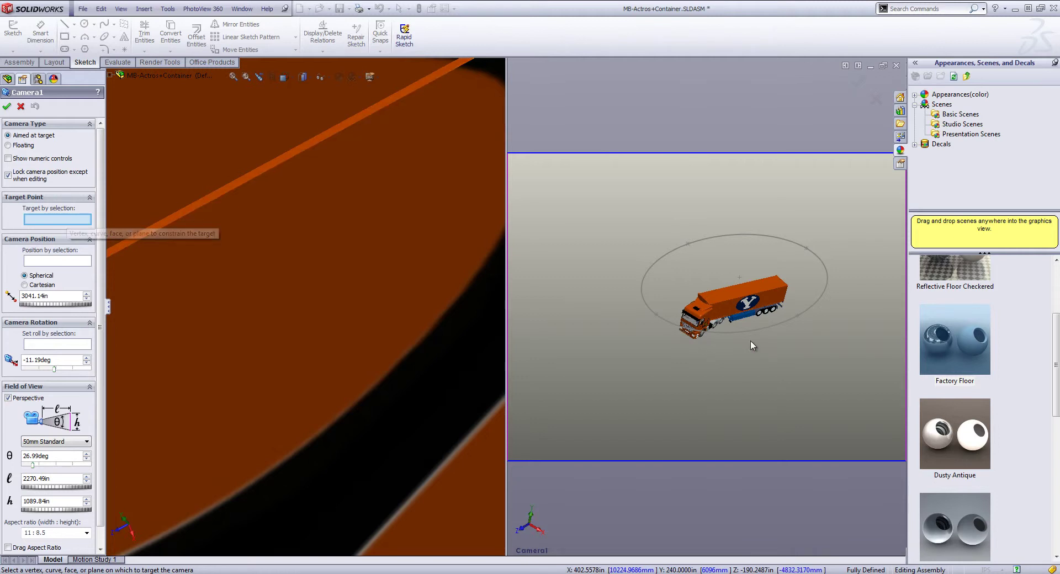
pyautogui.click(57, 261)
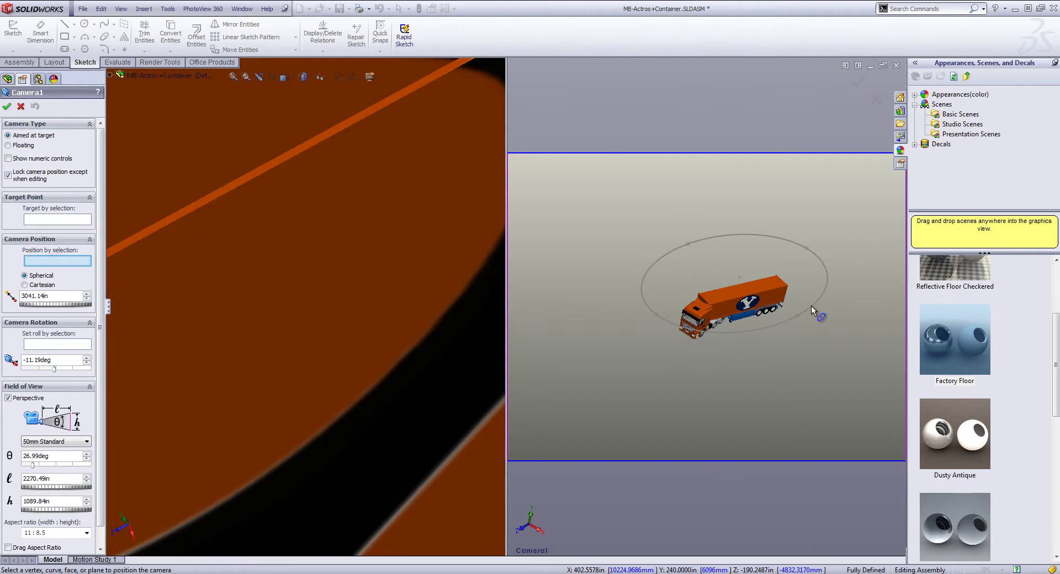
pyautogui.click(810, 306)
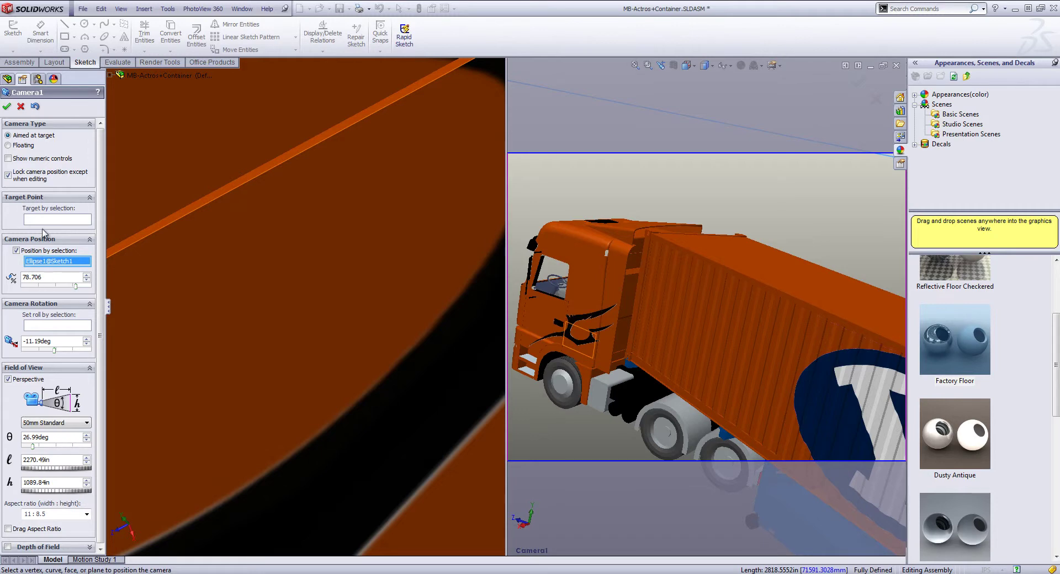
# Step: Set the camera's position along the ellipse to 100 percent and its roll to 0 degrees
pyautogui.moveTo(75, 285); pyautogui.dragTo(92, 307)
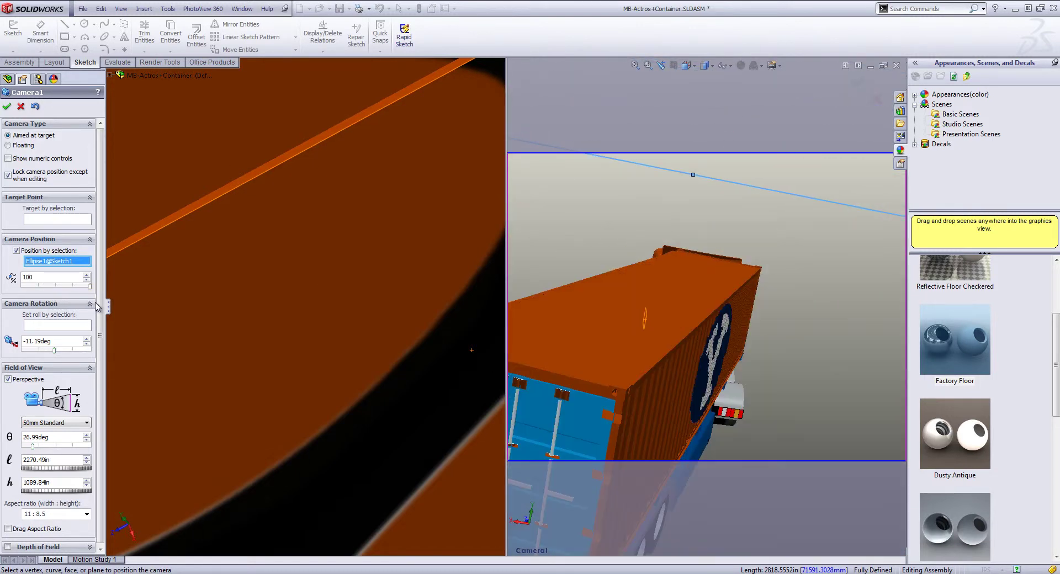
pyautogui.moveTo(55, 354); pyautogui.dragTo(60, 352)
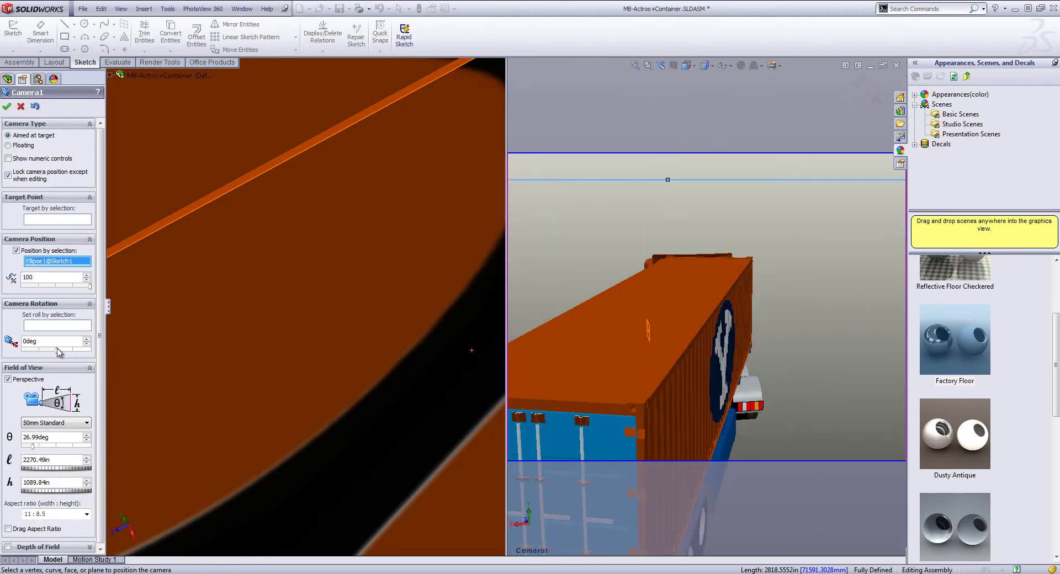
pyautogui.moveTo(90, 290)
pyautogui.mouseDown()
pyautogui.moveTo(23, 296)
pyautogui.moveTo(96, 303)
pyautogui.mouseUp()
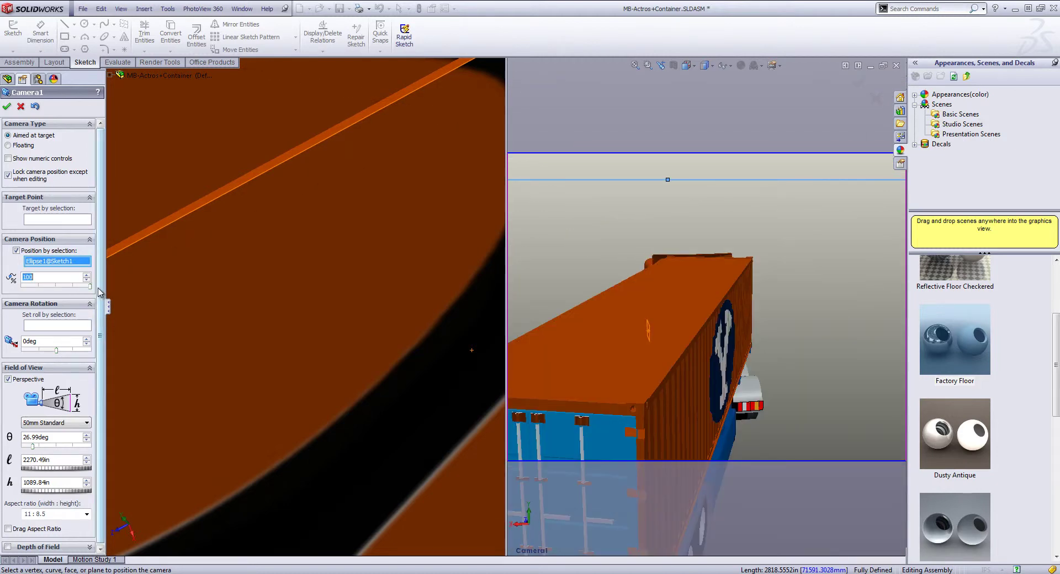
# Step: Compare lens presets, set the camera's field of view to 24mm Wide Angle, and accept the camera
pyautogui.click(87, 421)
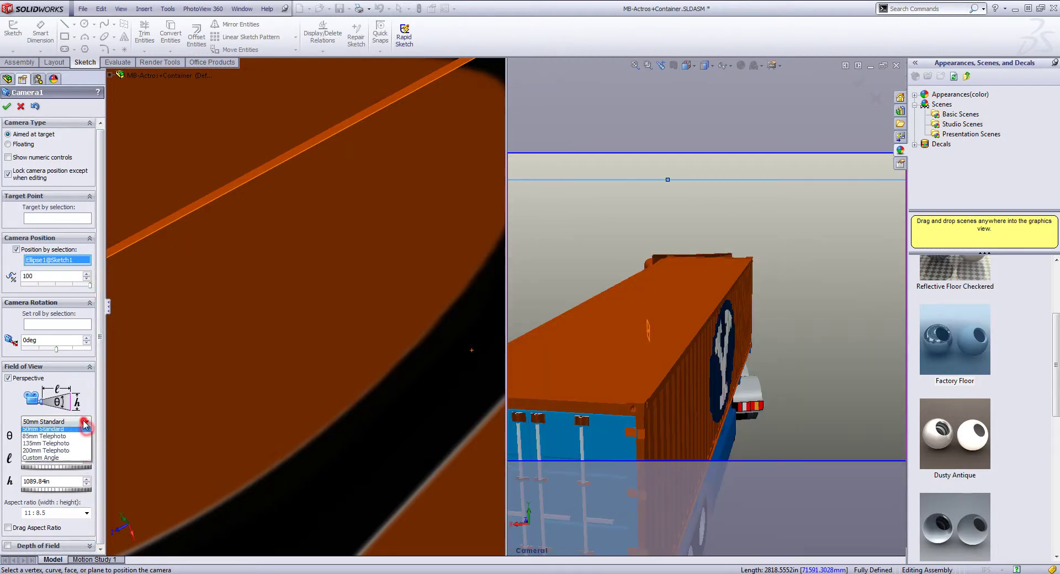
pyautogui.click(86, 453)
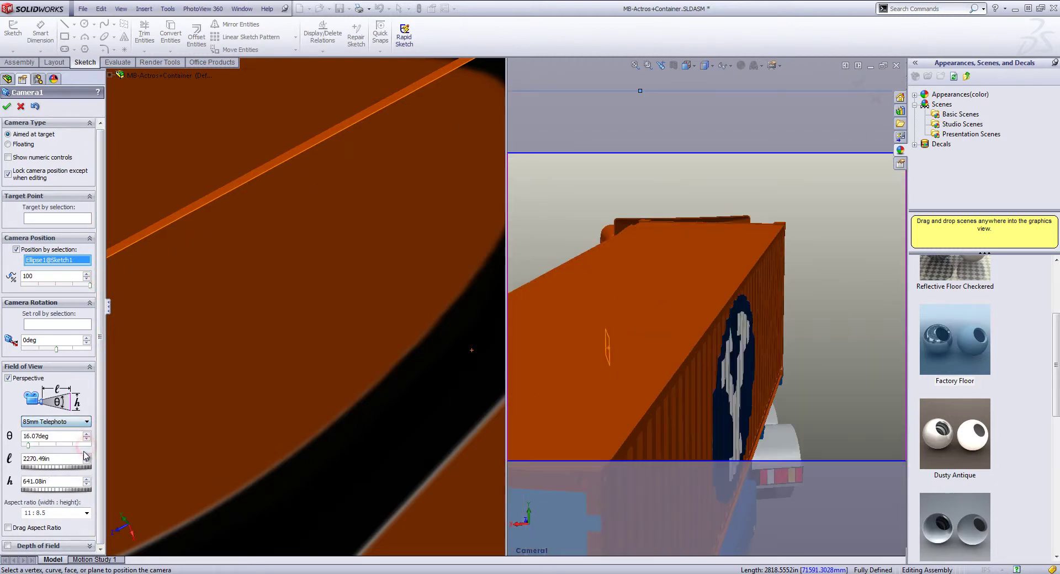
pyautogui.click(66, 422)
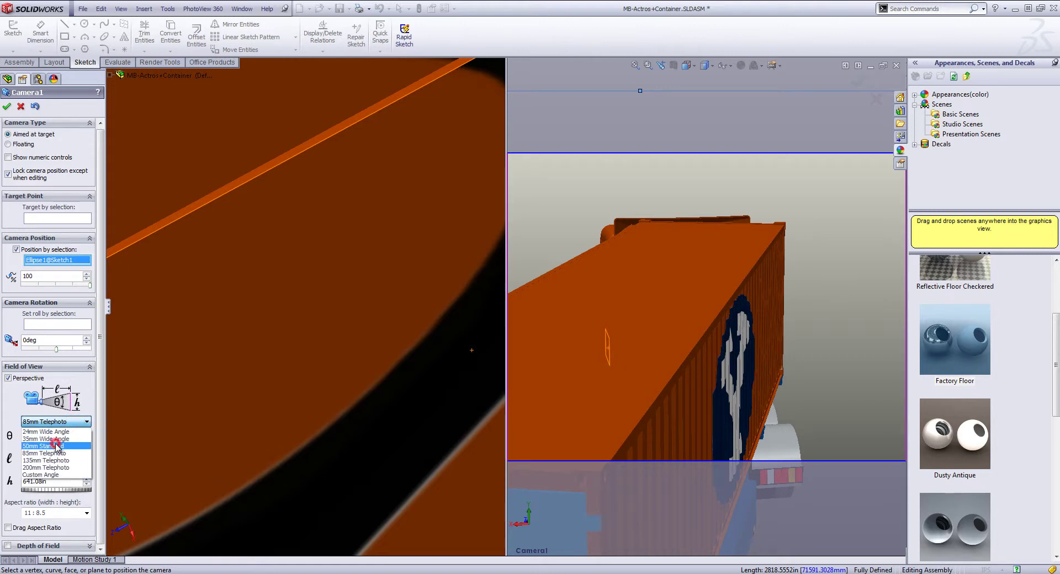
pyautogui.click(58, 439)
pyautogui.click(79, 420)
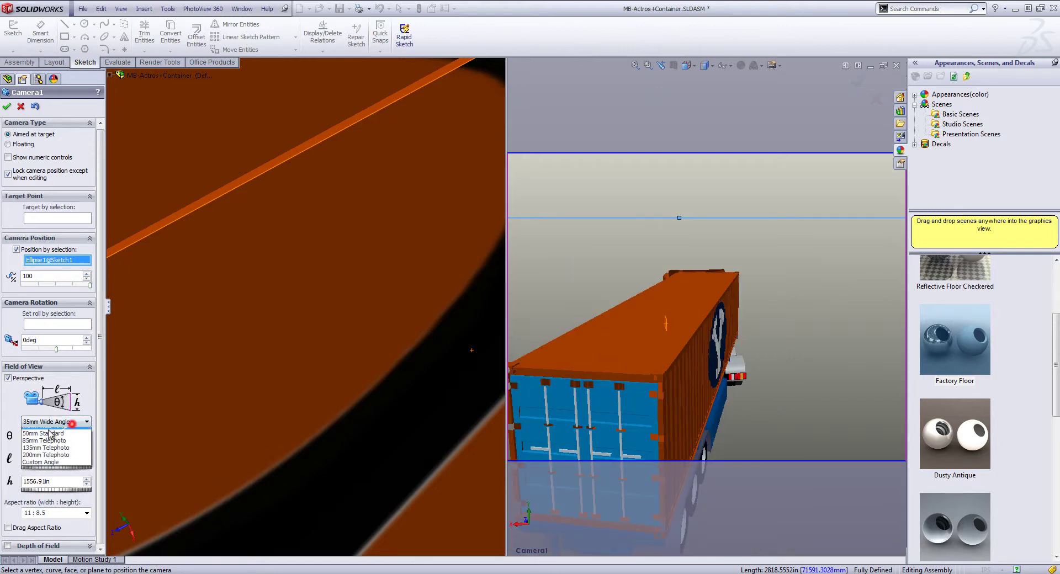
pyautogui.click(44, 430)
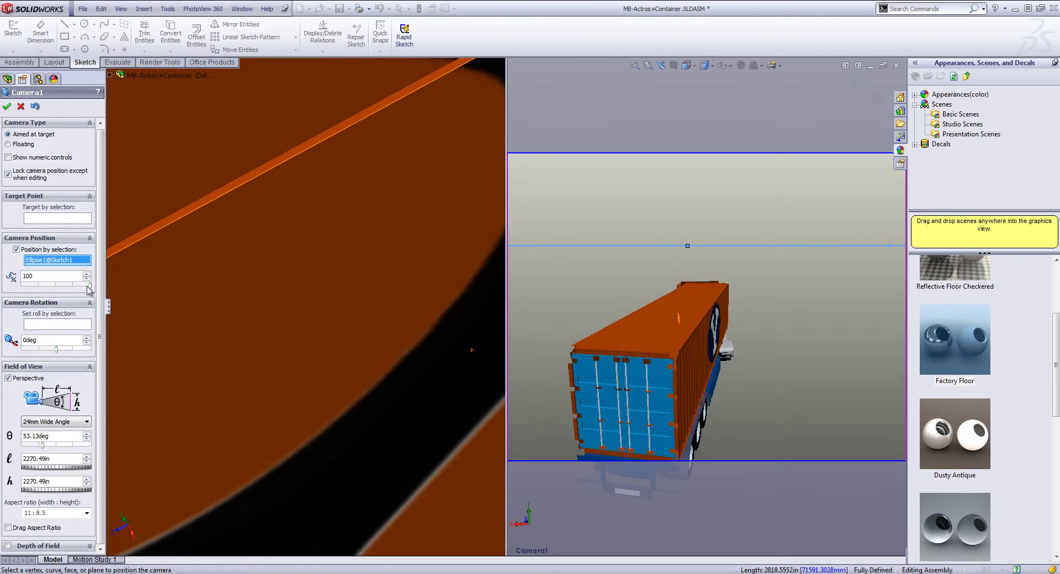
pyautogui.moveTo(80, 290); pyautogui.dragTo(105, 311)
pyautogui.click(6, 106)
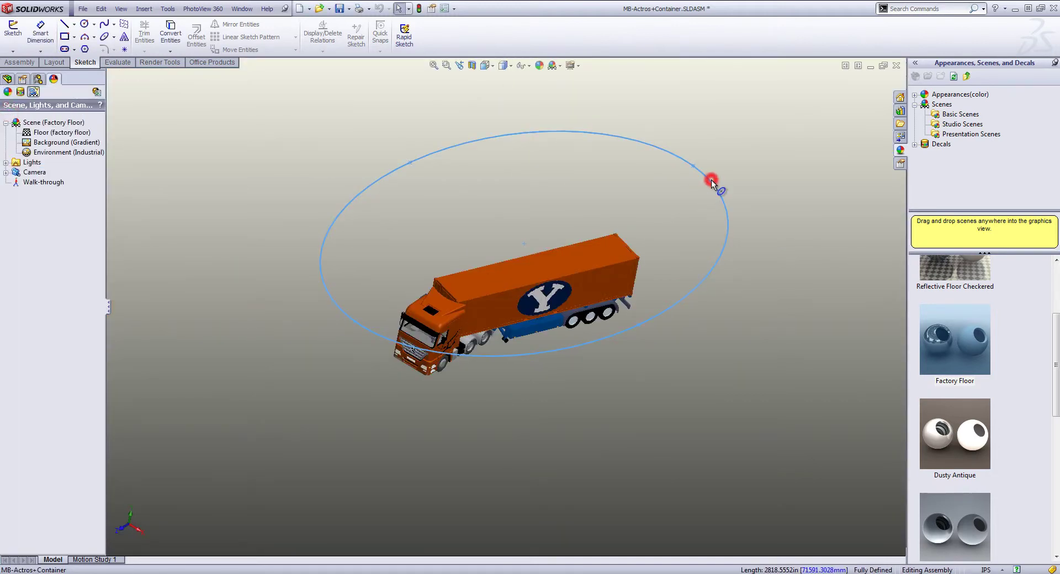
# Step: Edit the ellipse sketch, shifting its centre toward the cab and stretching its long axis farther past the truck's front
pyautogui.moveTo(711, 180); pyautogui.dragTo(701, 279, button='middle')
pyautogui.moveTo(677, 180); pyautogui.dragTo(623, 184, button='middle')
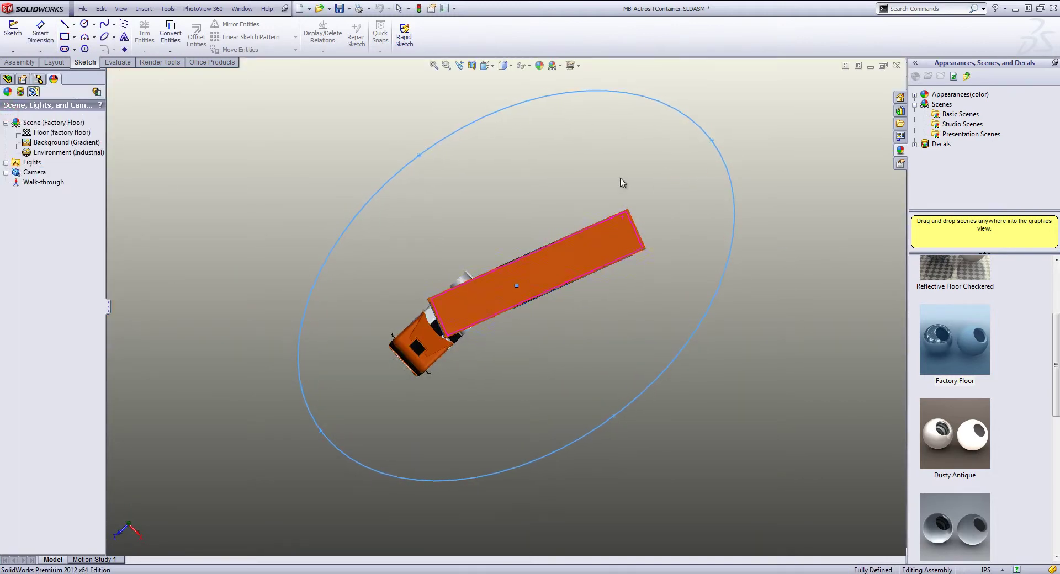
pyautogui.click(8, 78)
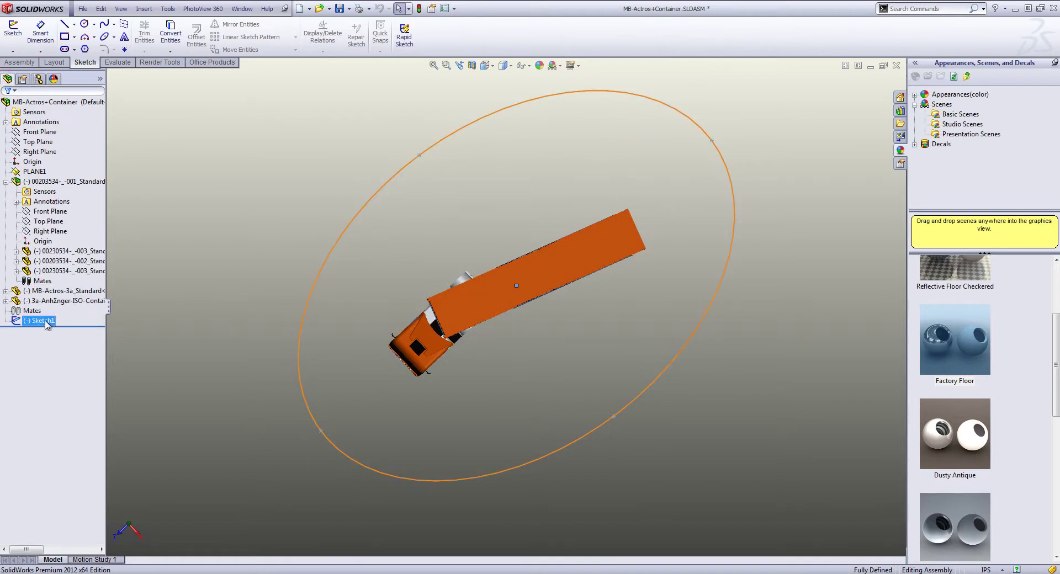
pyautogui.rightClick(46, 325)
pyautogui.click(55, 301)
pyautogui.click(517, 287)
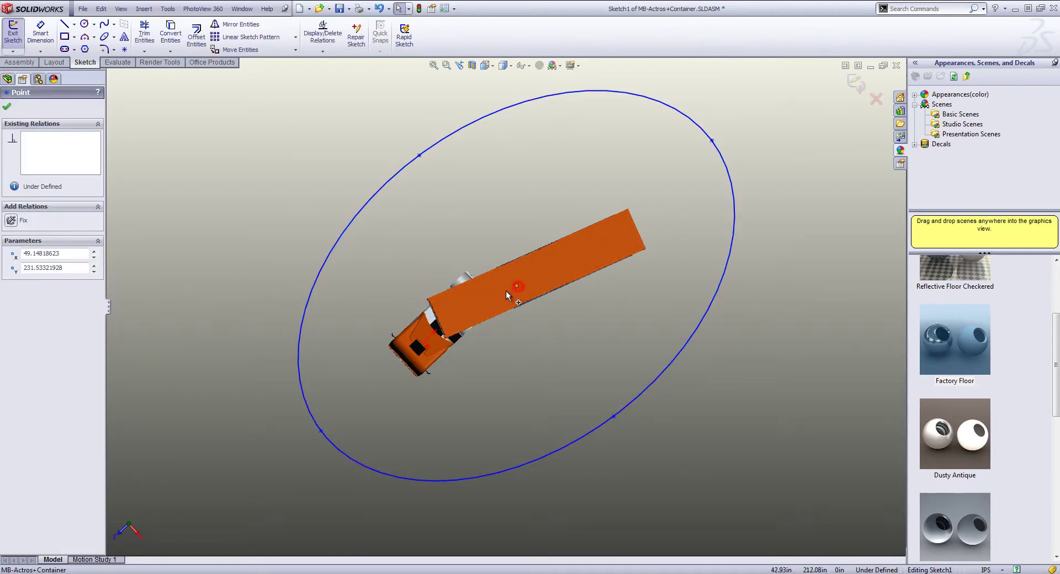
pyautogui.moveTo(506, 291); pyautogui.dragTo(494, 295)
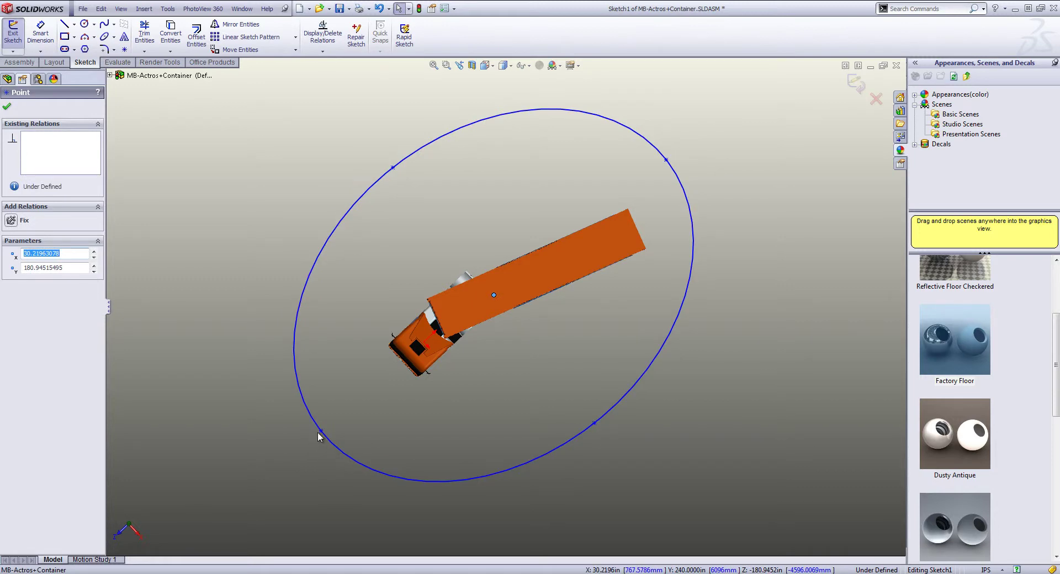
pyautogui.moveTo(320, 431); pyautogui.dragTo(298, 446)
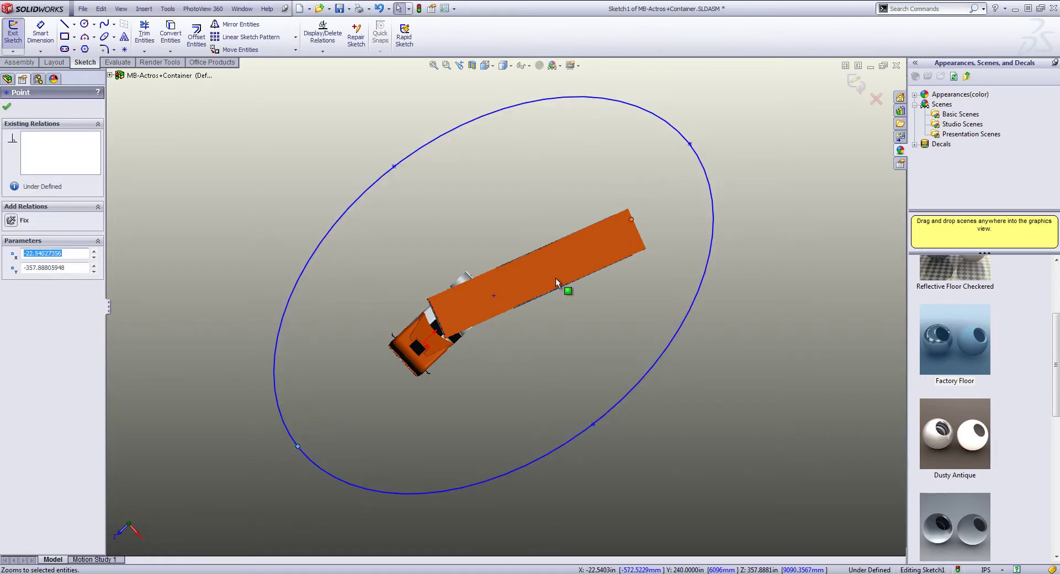
pyautogui.moveTo(492, 297)
pyautogui.mouseDown()
pyautogui.moveTo(449, 307)
pyautogui.moveTo(485, 317)
pyautogui.mouseUp()
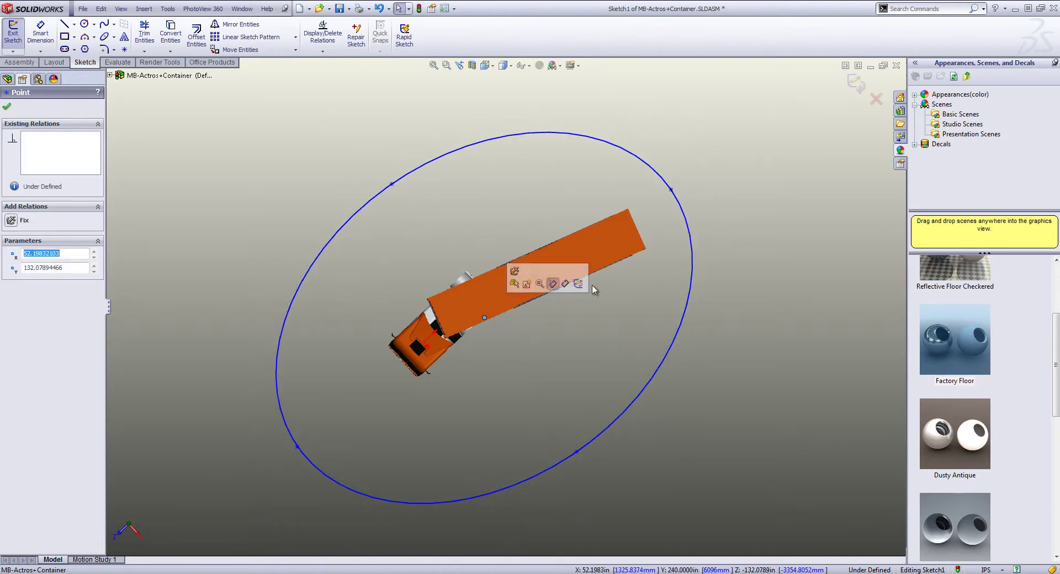
pyautogui.click(855, 87)
pyautogui.click(872, 97)
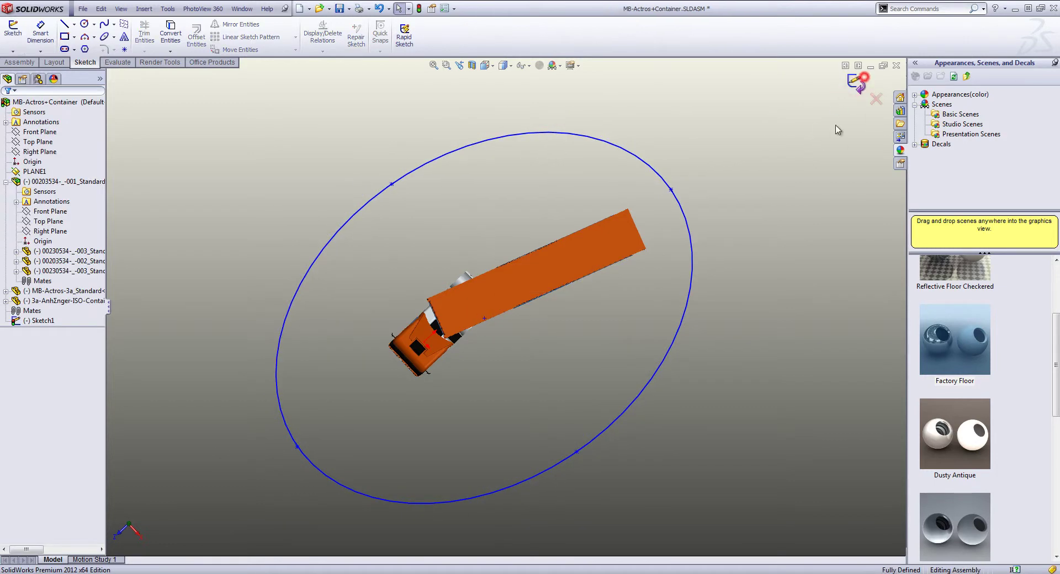
# Step: Open Motion Study 1 and set the orientation key at 0 sec to the Camera1 view
pyautogui.moveTo(872, 96)
pyautogui.mouseDown(button='middle')
pyautogui.moveTo(805, 245)
pyautogui.moveTo(868, 232)
pyautogui.moveTo(828, 226)
pyautogui.moveTo(790, 260)
pyautogui.mouseUp(button='middle')
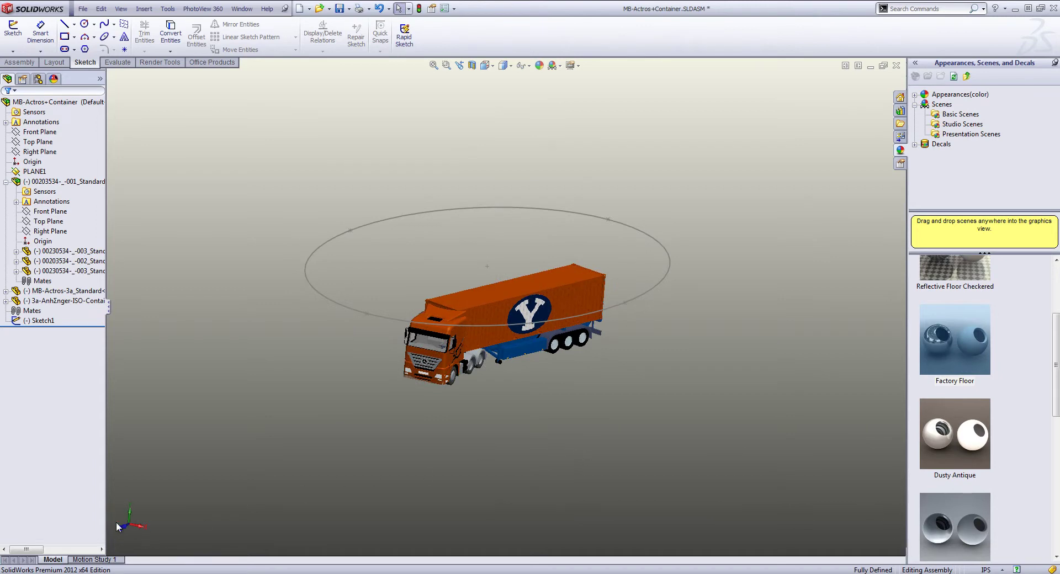
pyautogui.click(94, 559)
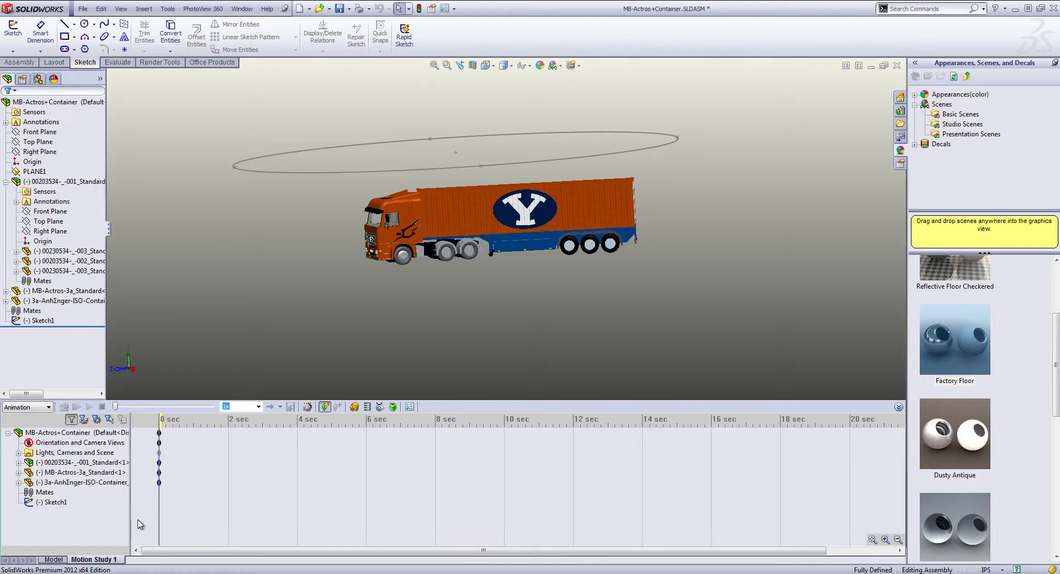
pyautogui.rightClick(159, 444)
pyautogui.moveTo(232, 463)
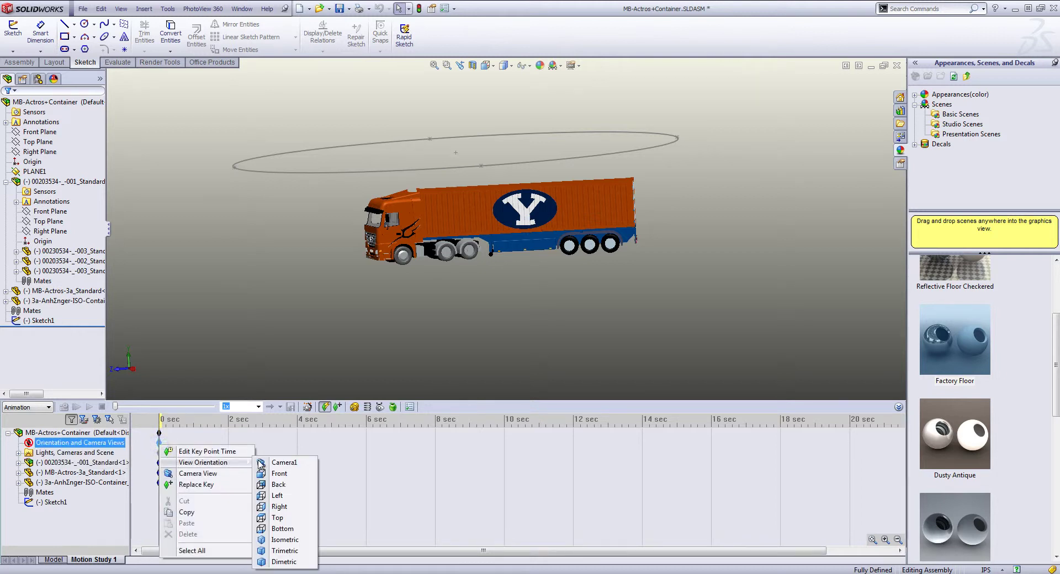
pyautogui.click(297, 465)
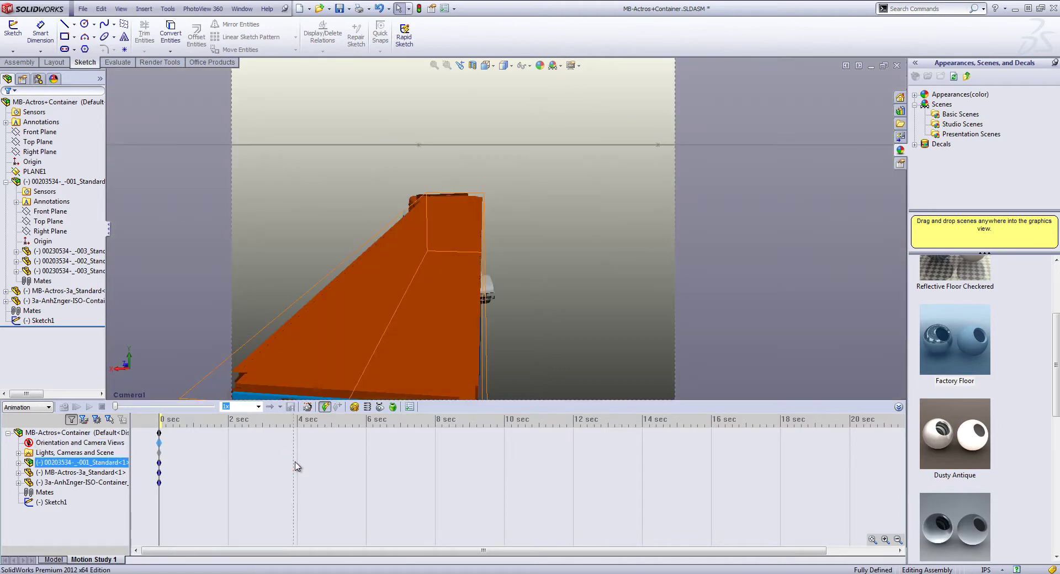
# Step: Move the Motion Study 1 timeline to 10 sec and expand the Lights, Cameras and Scene group
pyautogui.click(182, 432)
pyautogui.moveTo(159, 422); pyautogui.dragTo(503, 434)
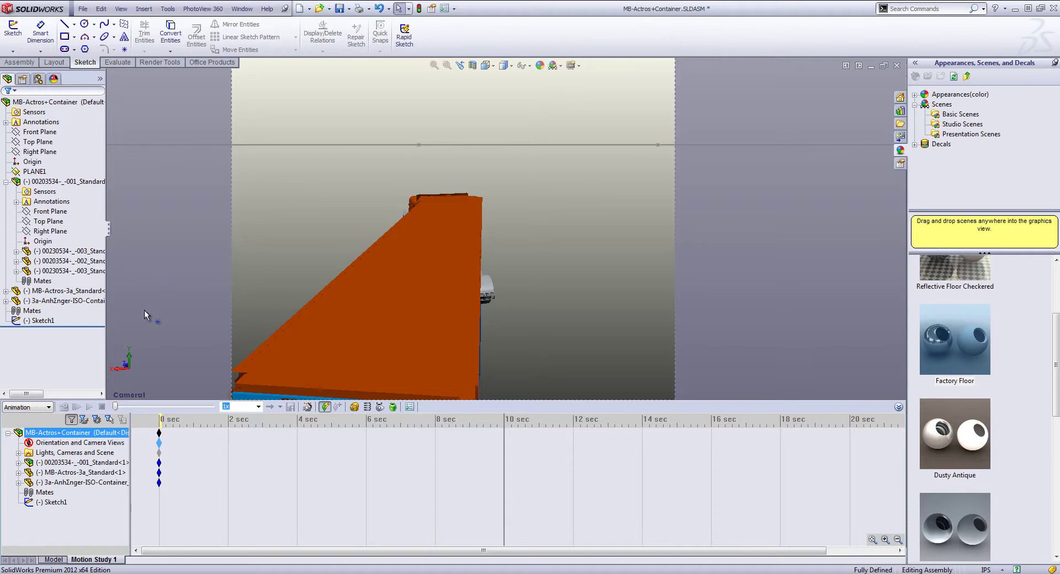
pyautogui.click(45, 454)
pyautogui.click(18, 453)
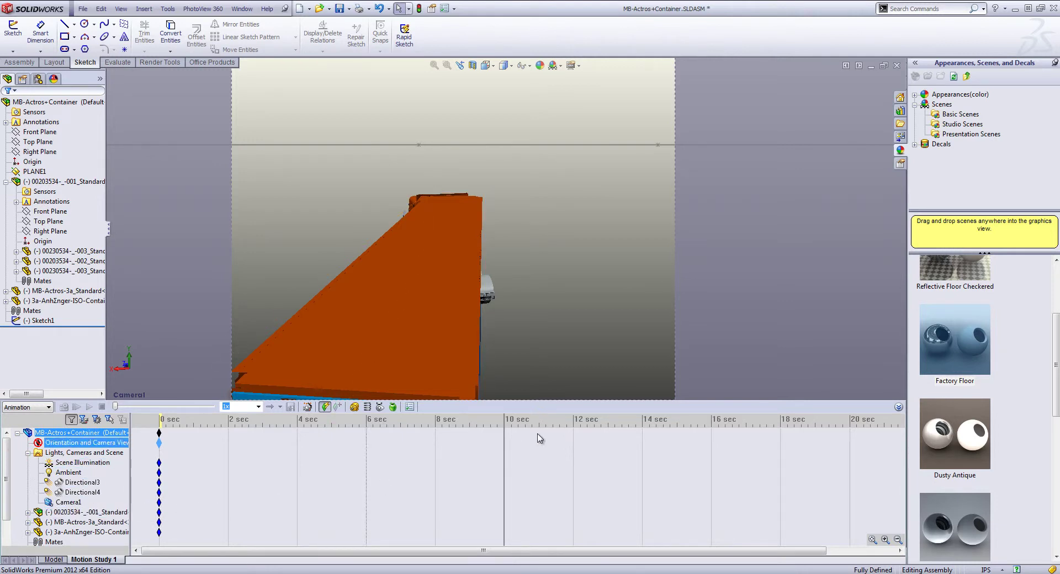
# Step: Set Camera1's position along the ellipse to 1 percent at 10 sec and return the timeline to 0 sec
pyautogui.click(68, 503)
pyautogui.rightClick(76, 506)
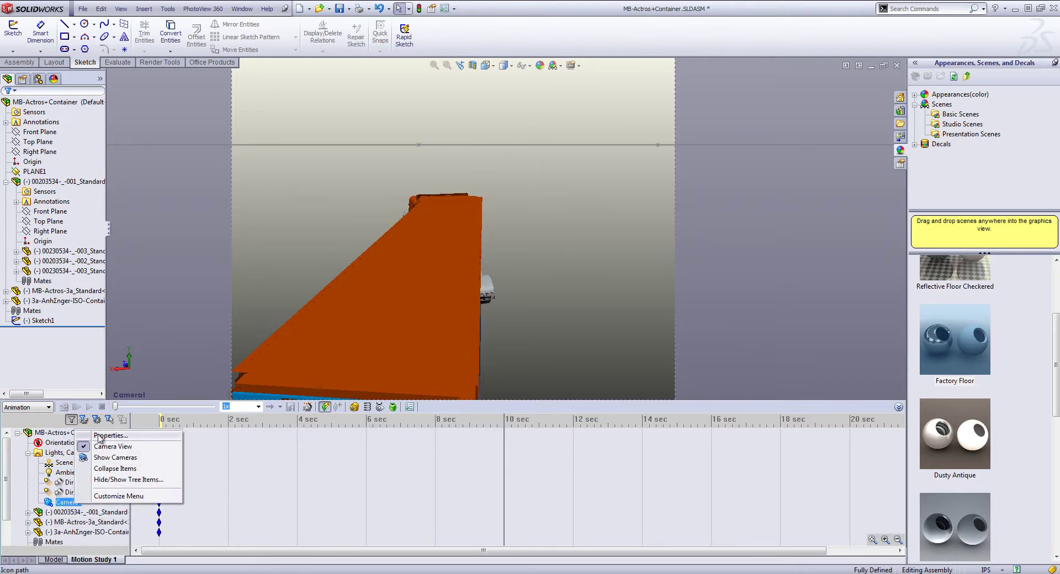
pyautogui.click(101, 437)
pyautogui.scroll(-5, 95, 235)
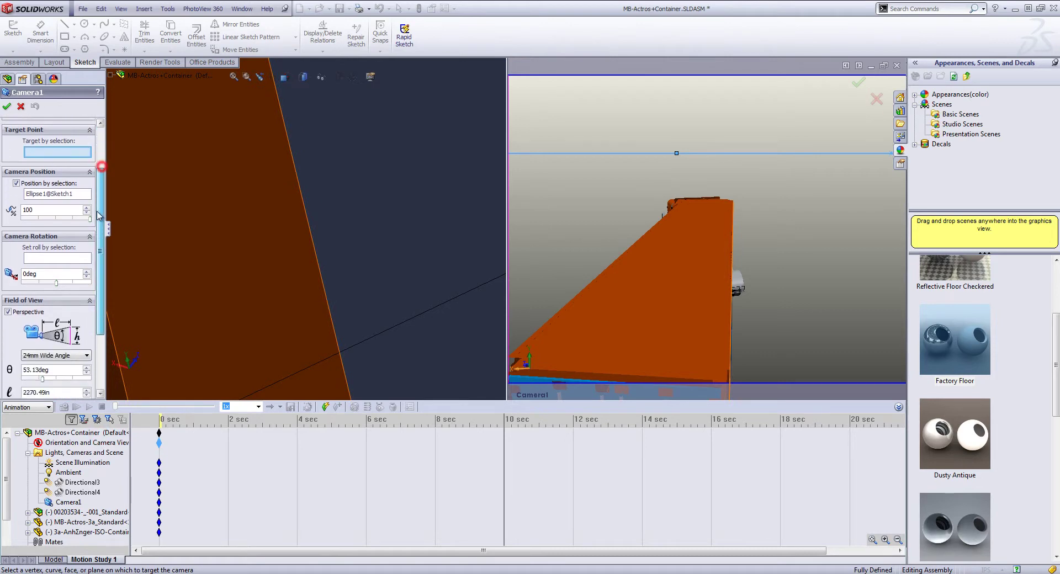
pyautogui.scroll(2, 95, 235)
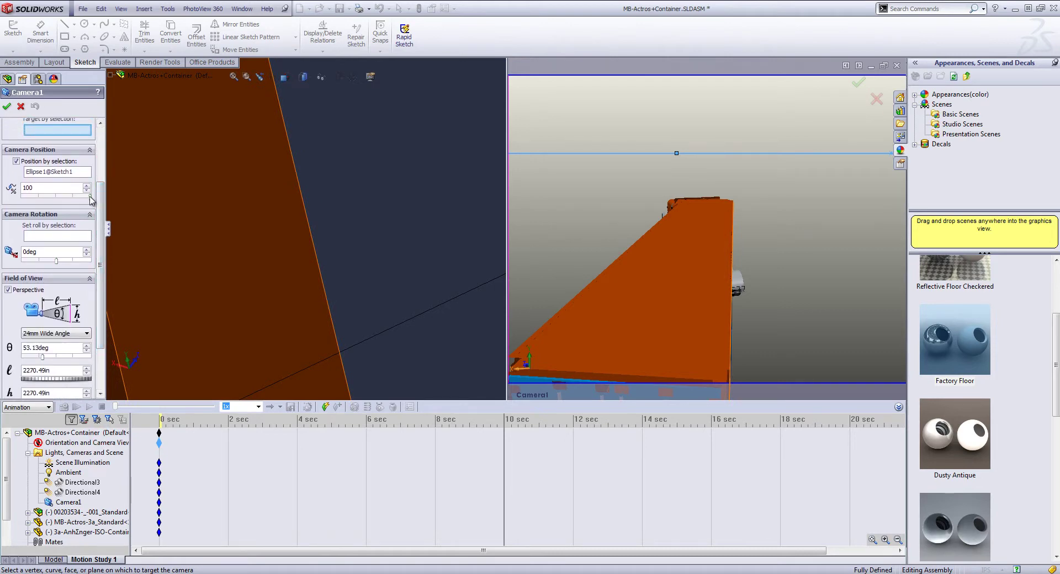
pyautogui.moveTo(90, 196); pyautogui.dragTo(26, 198)
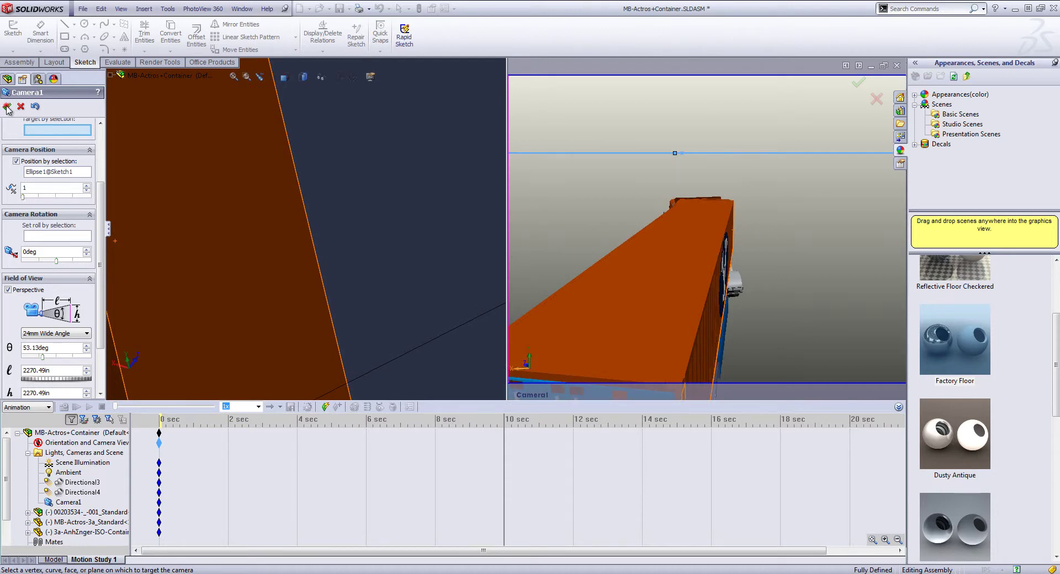
pyautogui.click(7, 107)
pyautogui.moveTo(504, 421); pyautogui.dragTo(130, 397)
# Step: Try the PhotoView renderer in the animation export settings and cancel the save
pyautogui.click(290, 407)
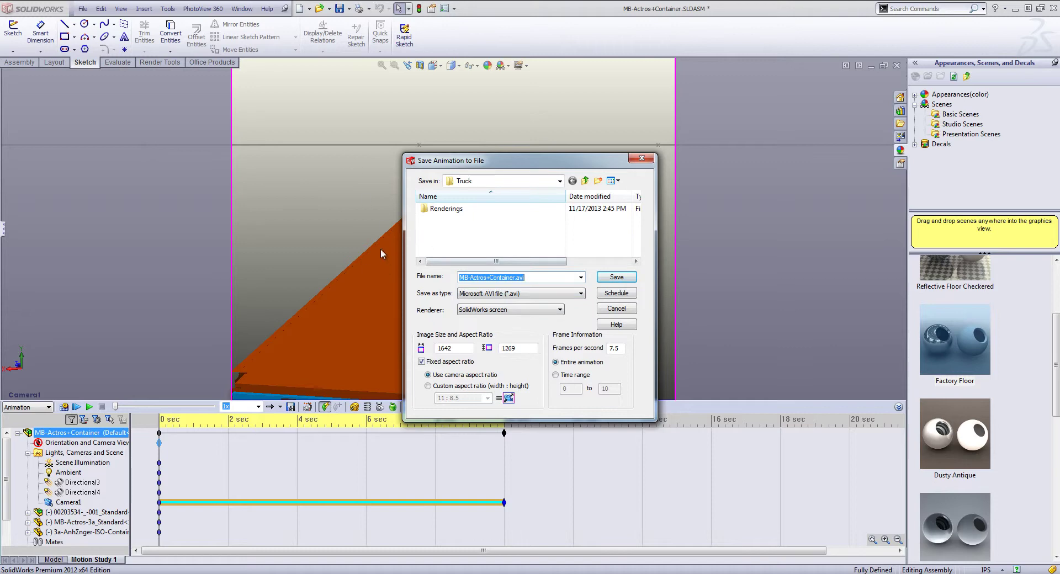
pyautogui.moveTo(502, 161); pyautogui.dragTo(836, 173)
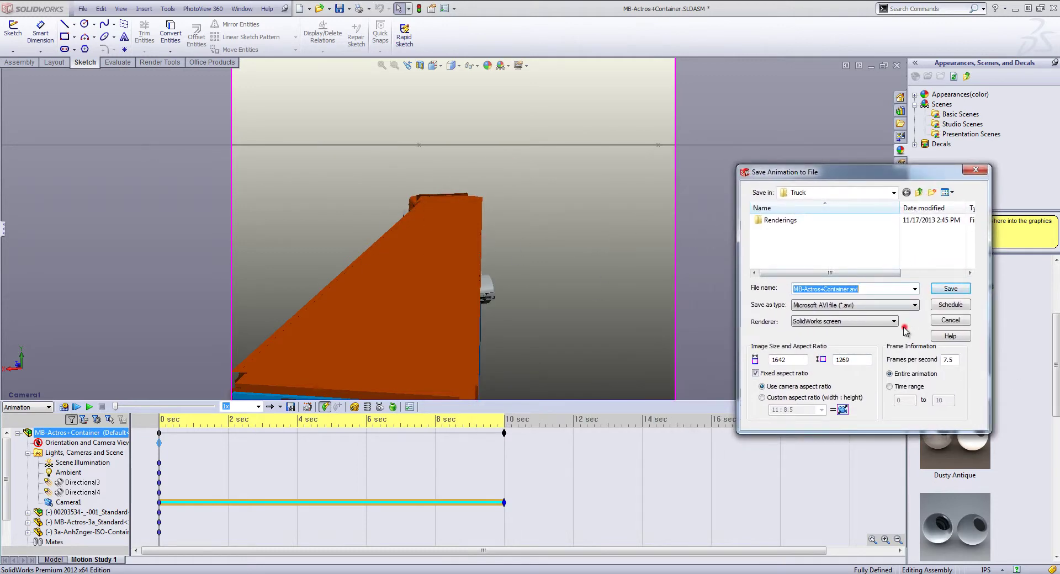
pyautogui.click(839, 321)
pyautogui.click(823, 333)
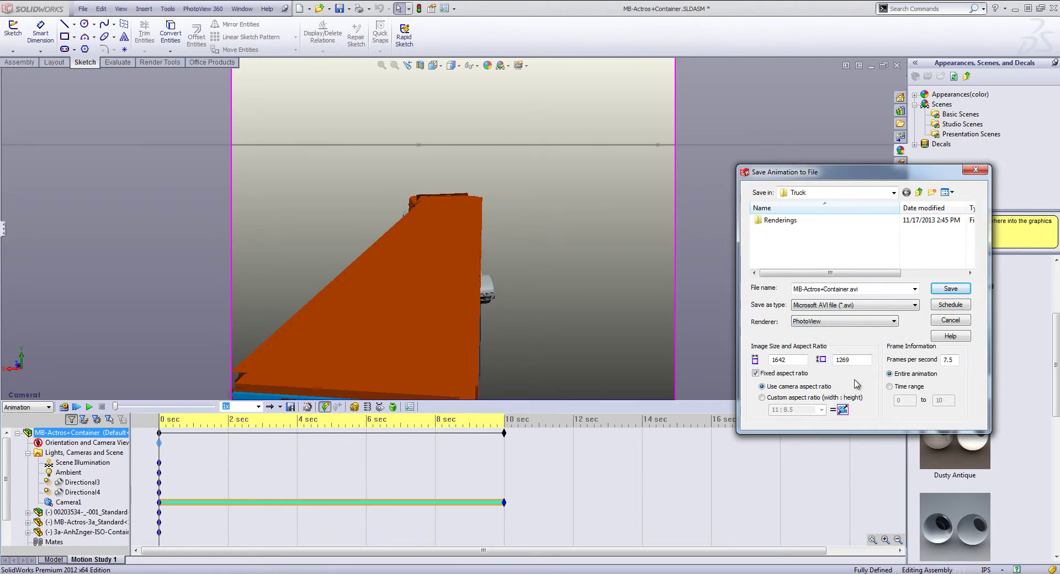
pyautogui.click(950, 321)
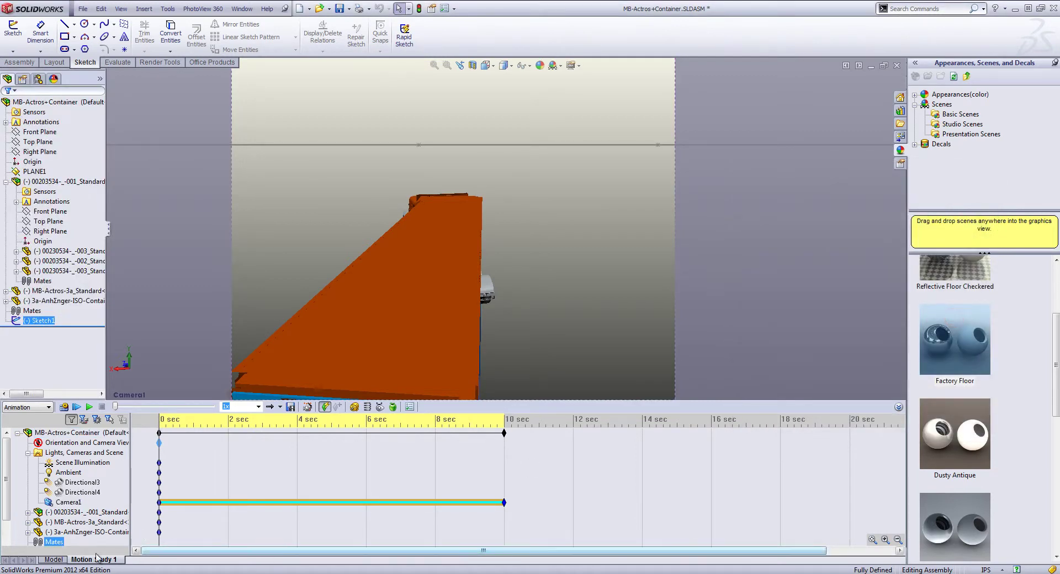
# Step: Move the Motion Study 1 timeline to 4 sec to show the truck from Camera1 partway through the animation
pyautogui.click(268, 456)
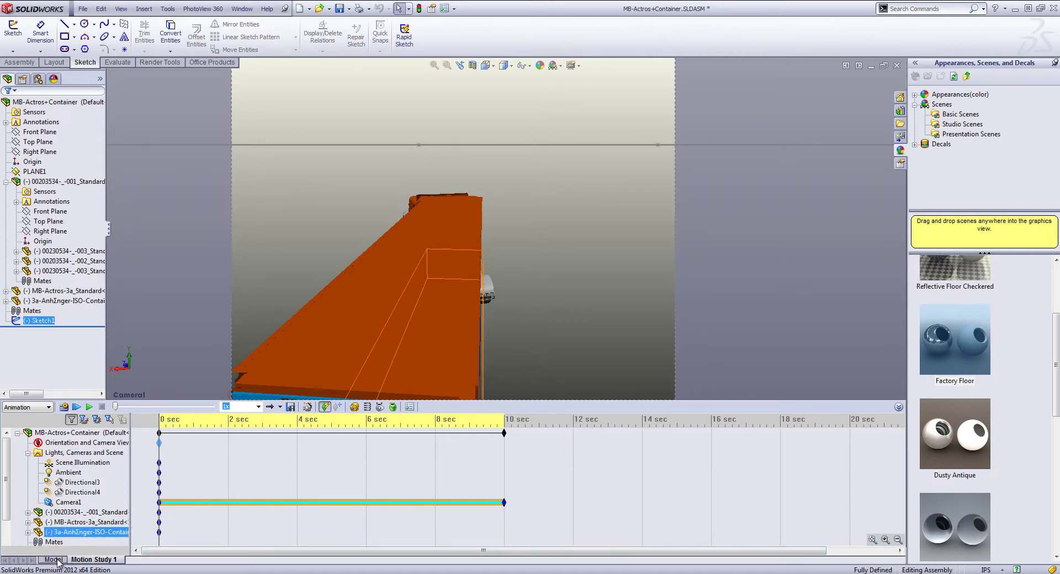
pyautogui.click(173, 436)
pyautogui.moveTo(160, 426); pyautogui.dragTo(297, 420)
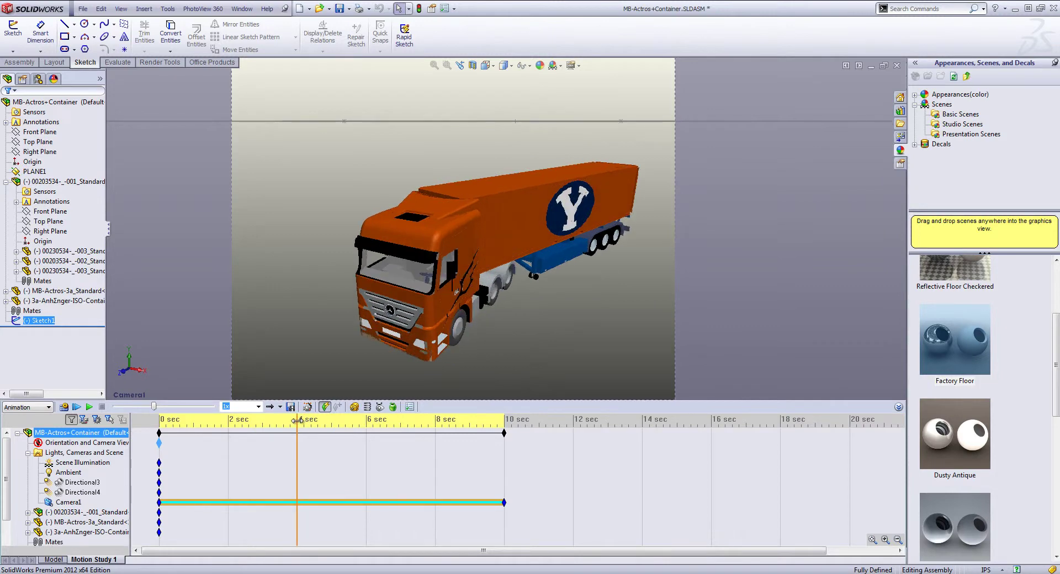
# Step: Review the PhotoView 360 output size, render quality, bloom, contour rendering and direct caustics options, and accept them
pyautogui.click(159, 61)
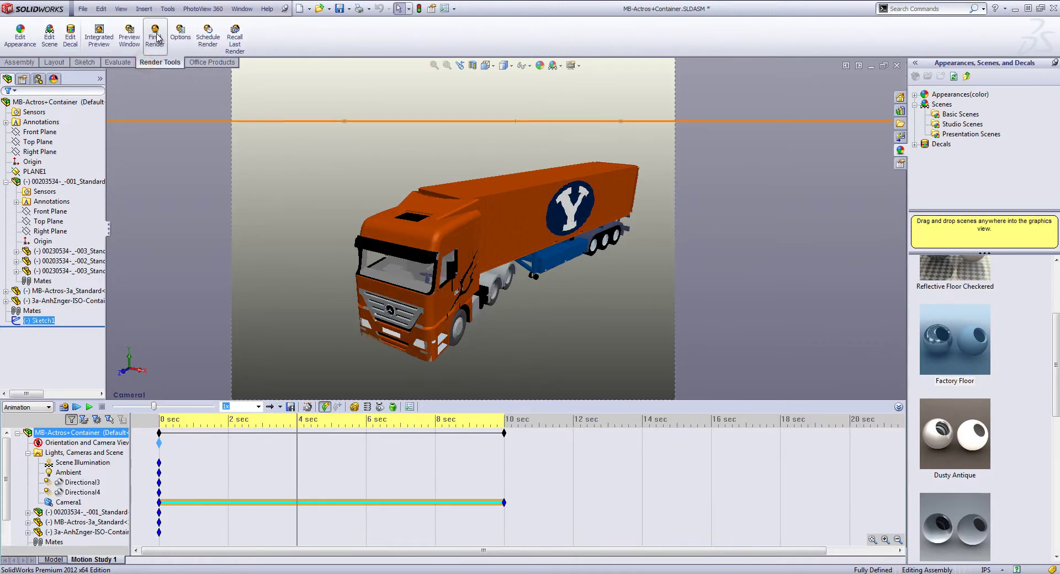
pyautogui.click(180, 33)
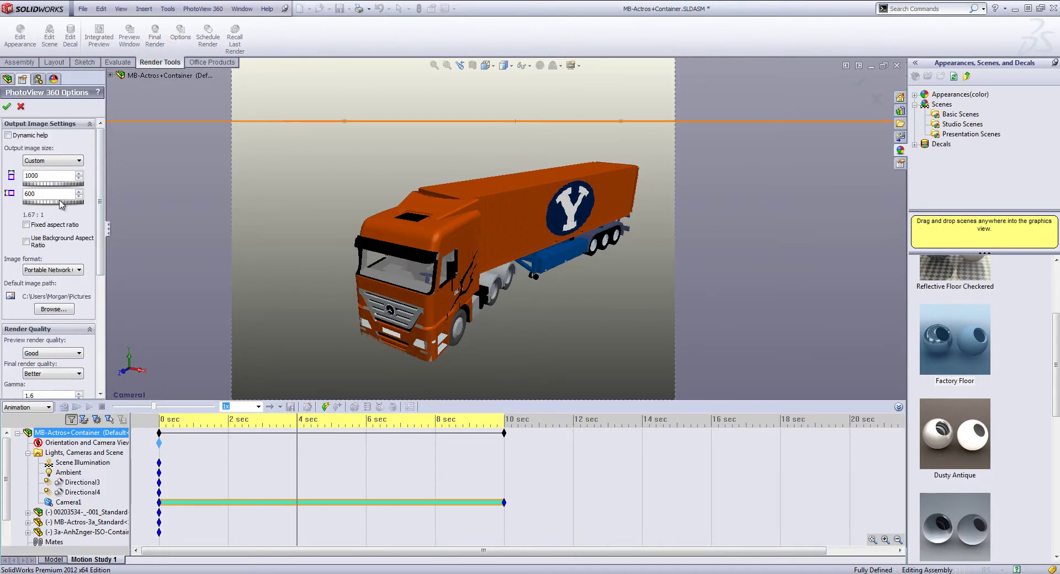
pyautogui.scroll(-5, 91, 165)
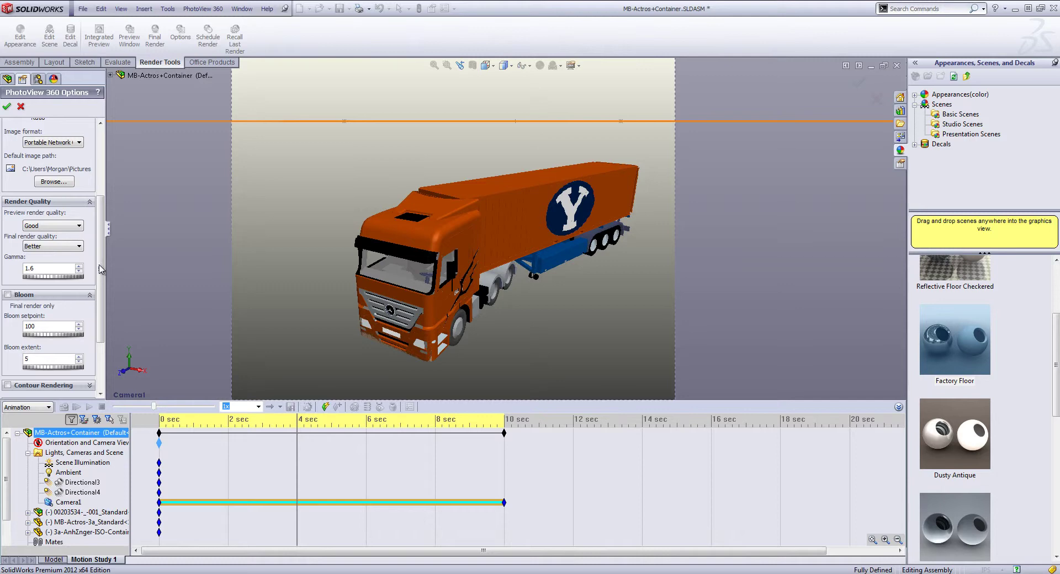
pyautogui.scroll(-3, 101, 269)
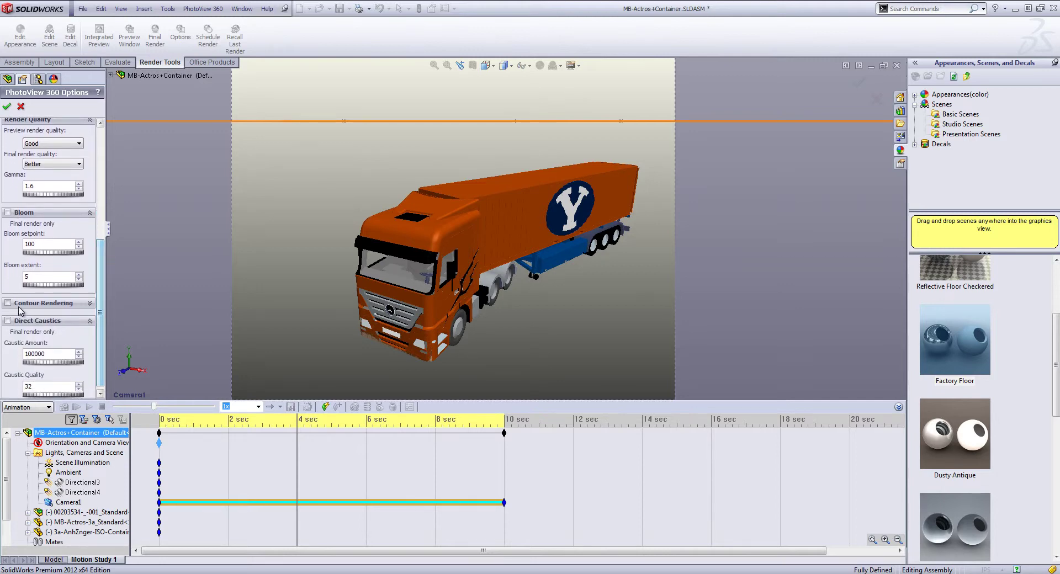
pyautogui.click(90, 303)
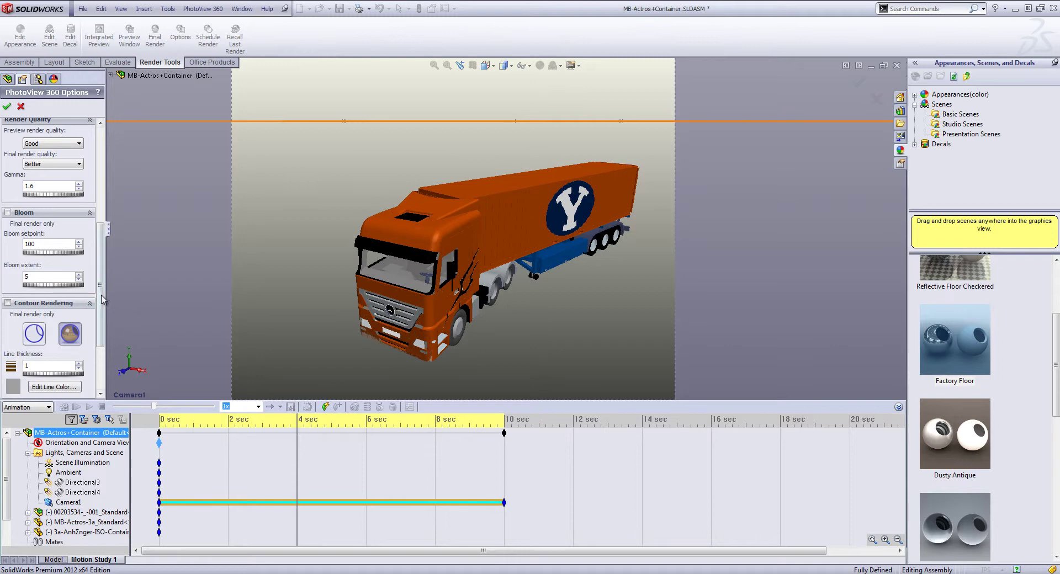
pyautogui.scroll(-3, 102, 300)
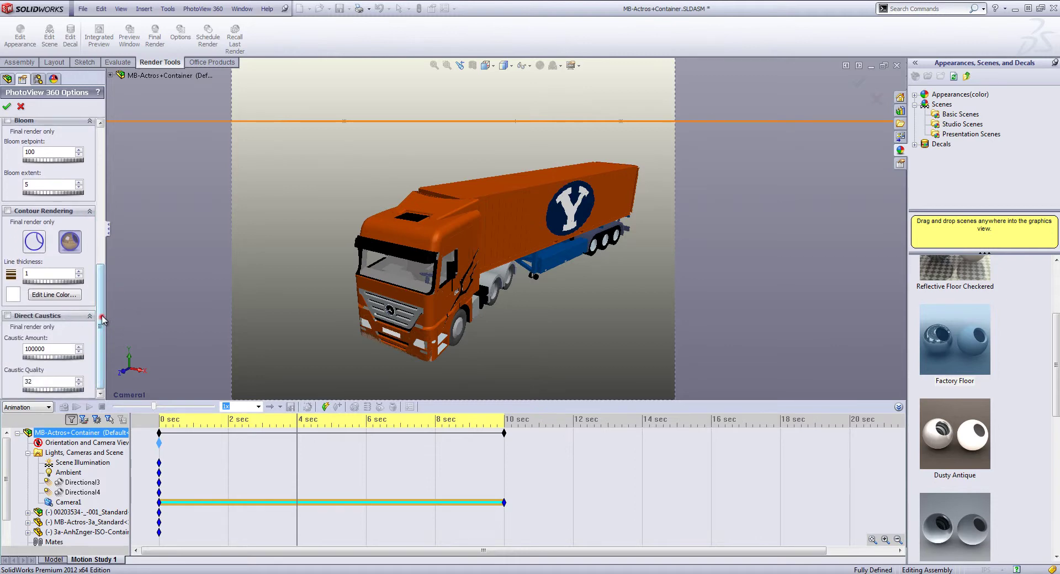
pyautogui.moveTo(102, 317); pyautogui.dragTo(126, 169)
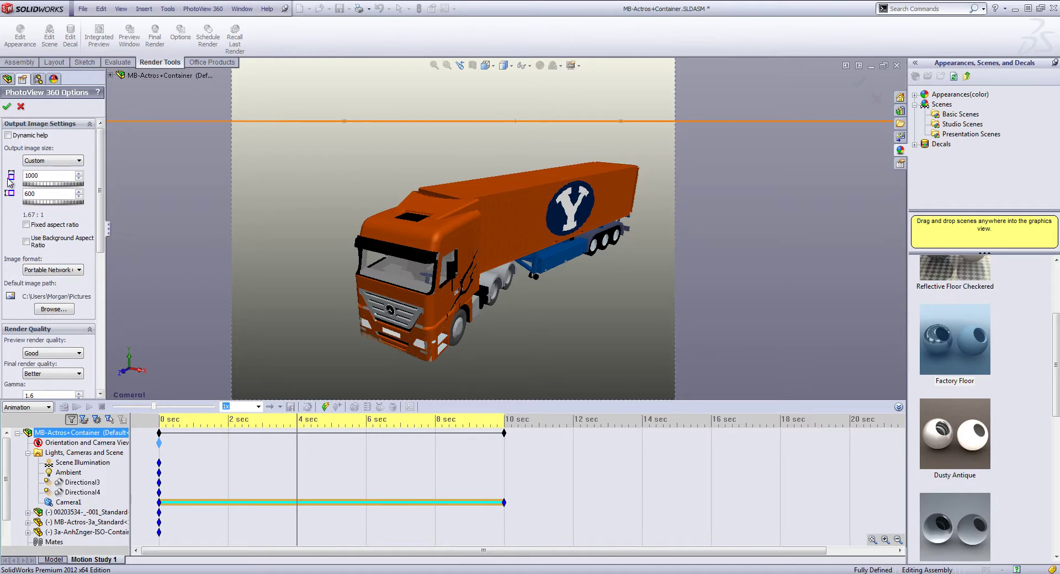
pyautogui.click(6, 108)
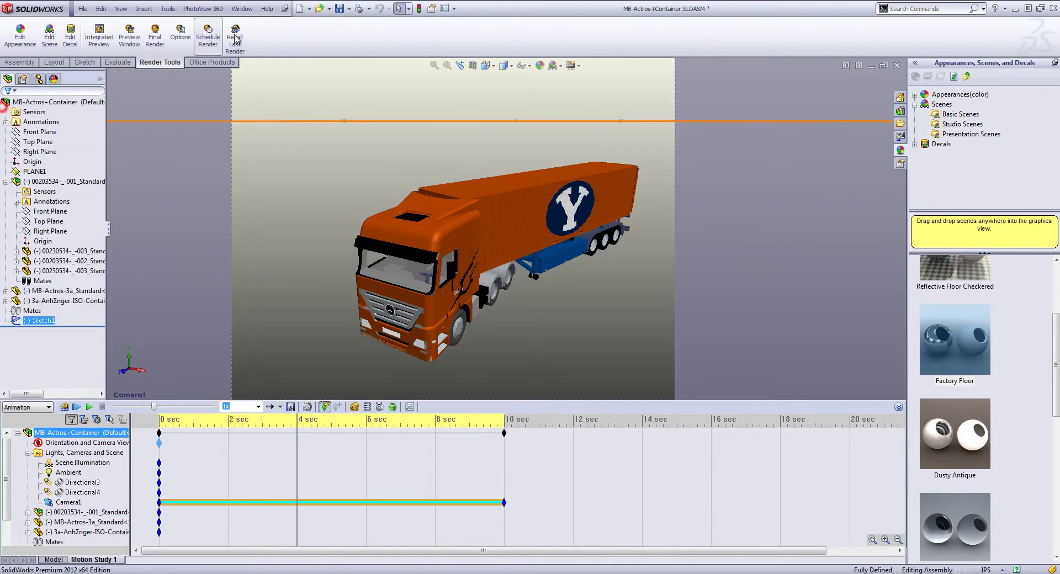
# Step: Run a Final Render of the truck from the 4 sec camera view and close the render and preview windows
pyautogui.click(154, 36)
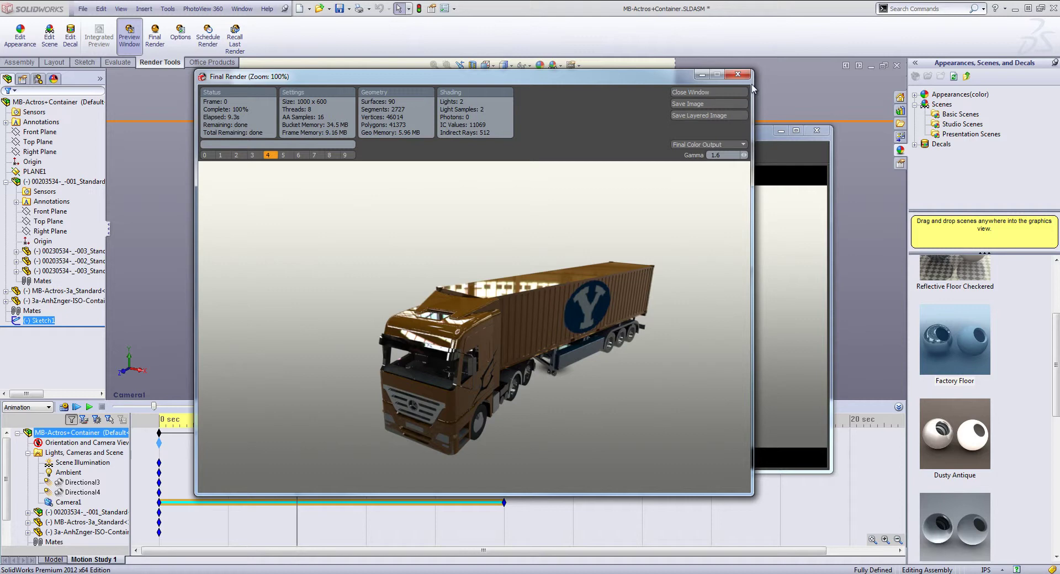
pyautogui.click(739, 75)
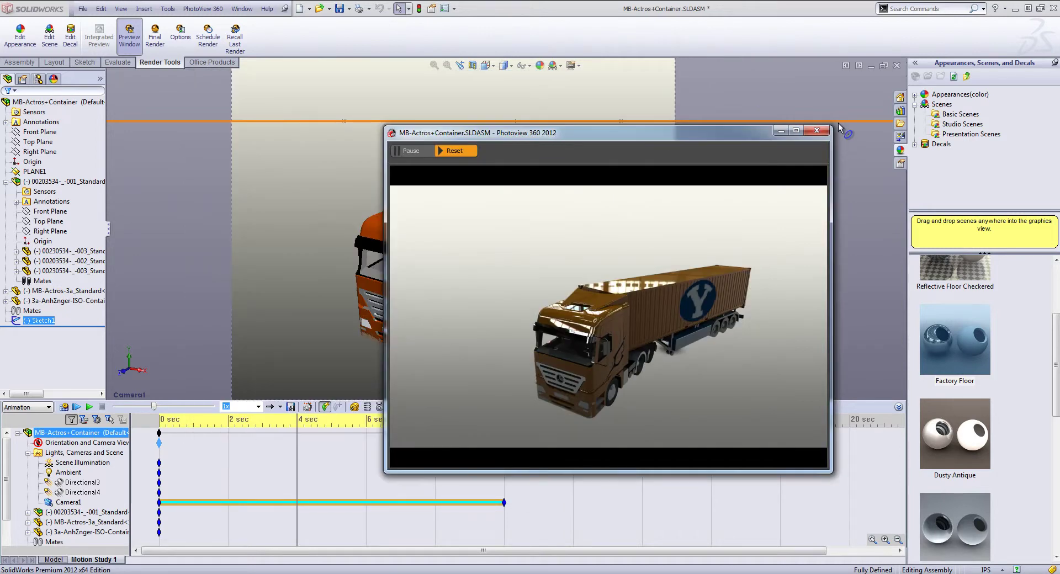
pyautogui.click(818, 131)
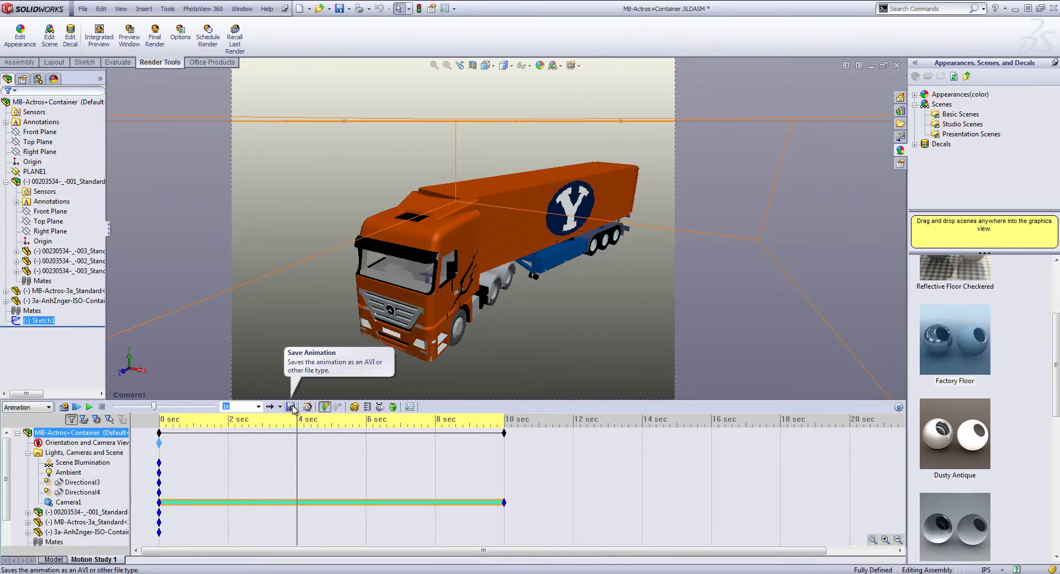
# Step: Try exporting the animation with the fixed aspect ratio off and the PhotoView renderer, and cancel the save
pyautogui.click(292, 407)
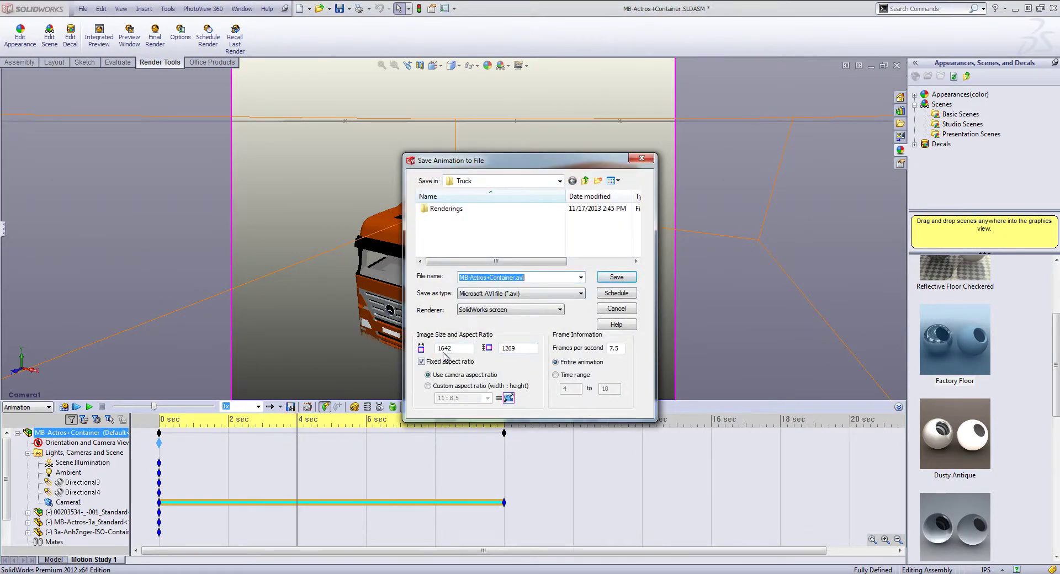
pyautogui.click(452, 362)
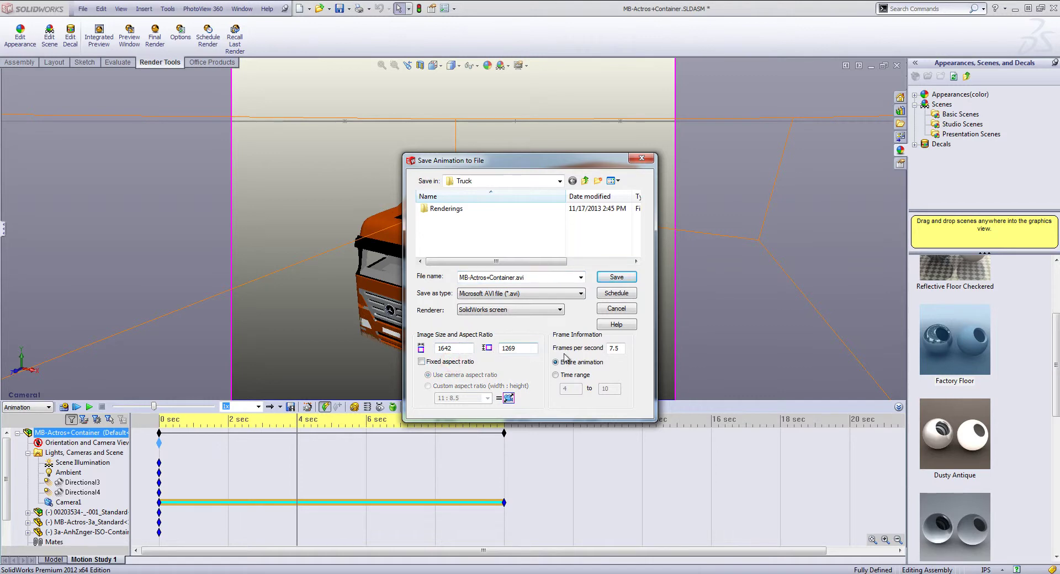
pyautogui.click(513, 310)
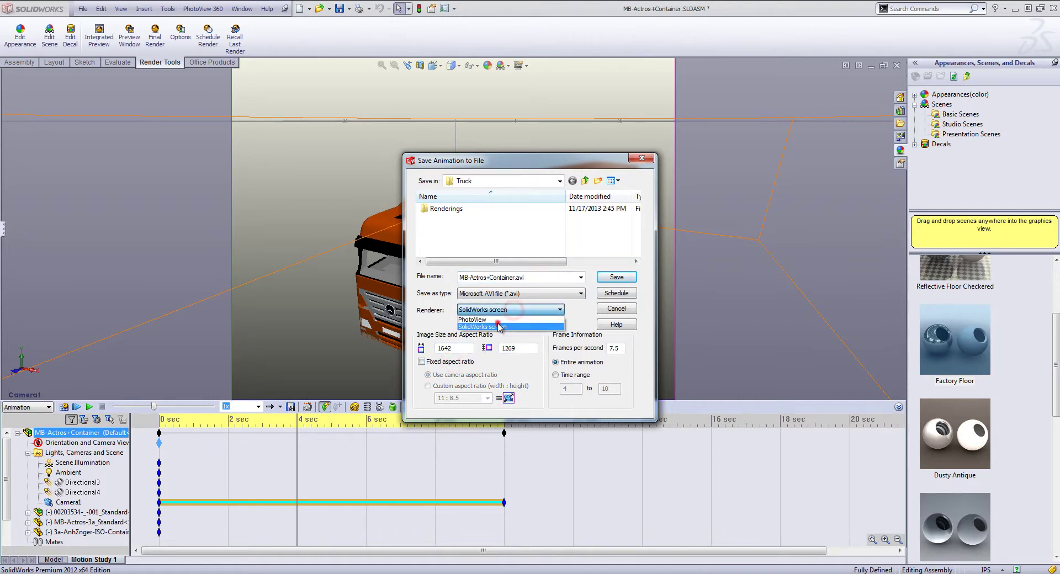
pyautogui.click(497, 318)
pyautogui.click(485, 312)
pyautogui.click(486, 323)
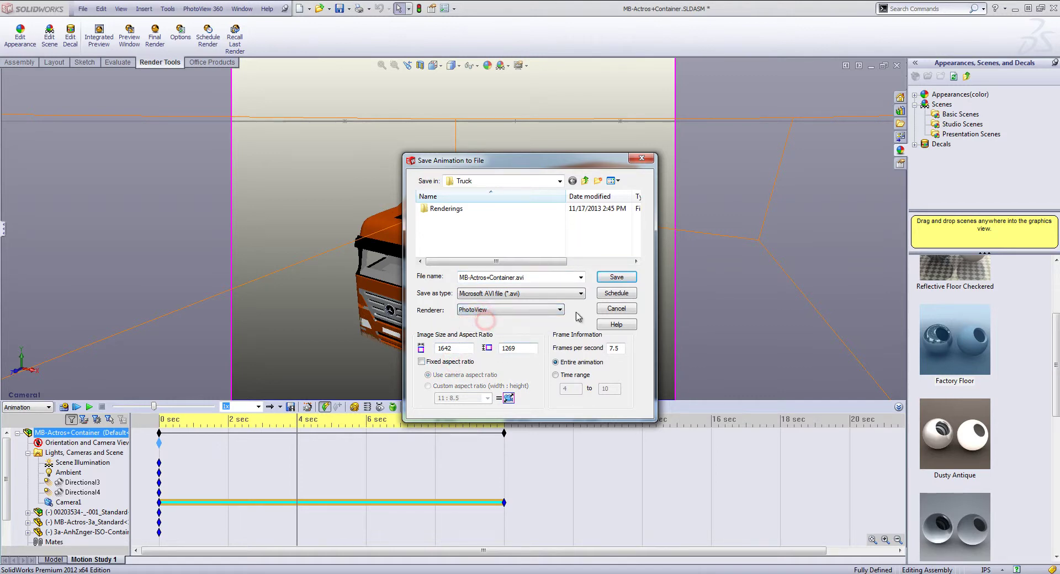
pyautogui.click(617, 310)
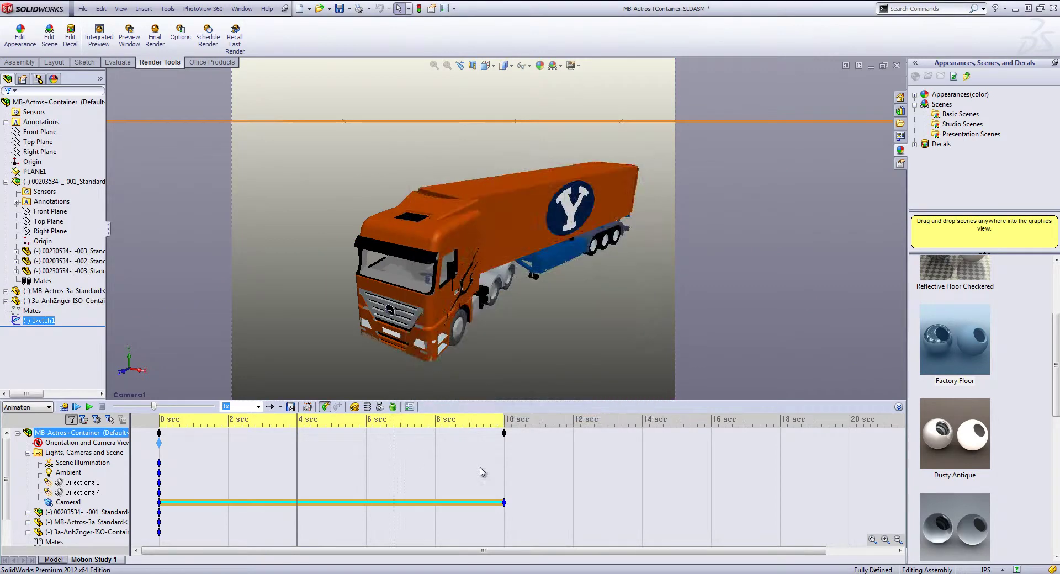
# Step: Show the assembly's scene, lights and camera entries, including the Factory Floor scene
pyautogui.click(83, 453)
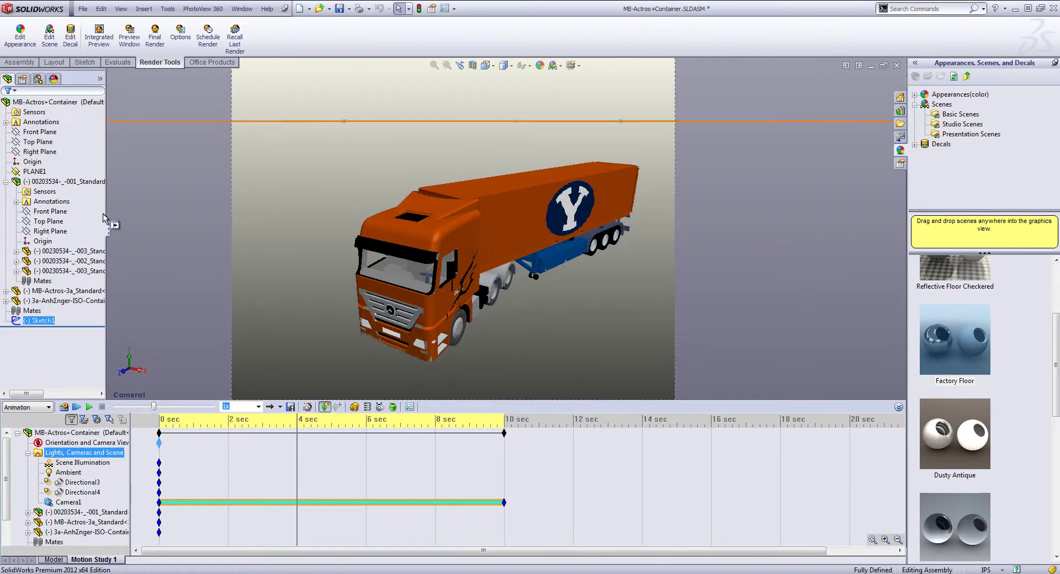
pyautogui.click(54, 79)
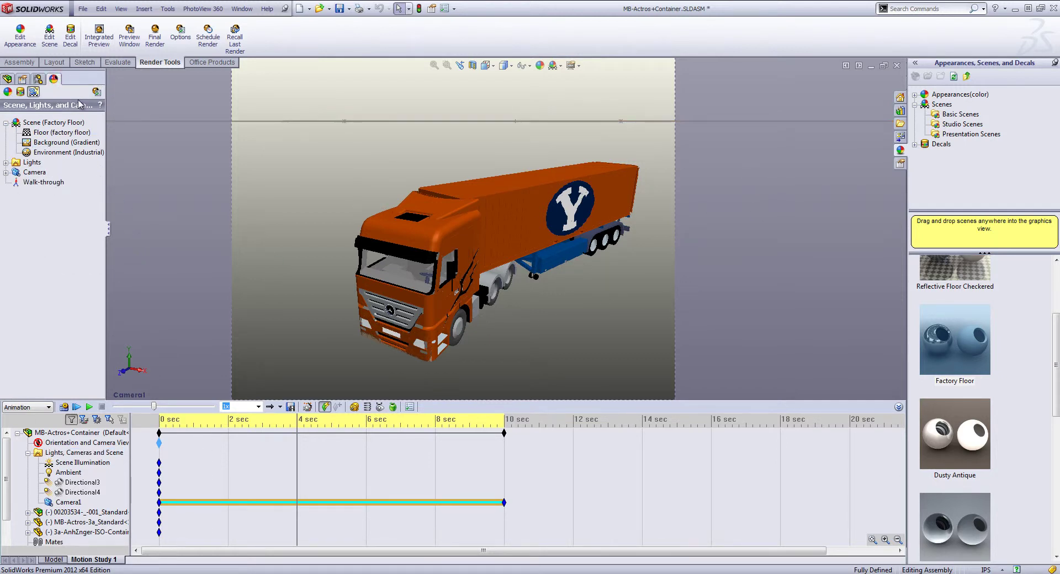
pyautogui.click(84, 124)
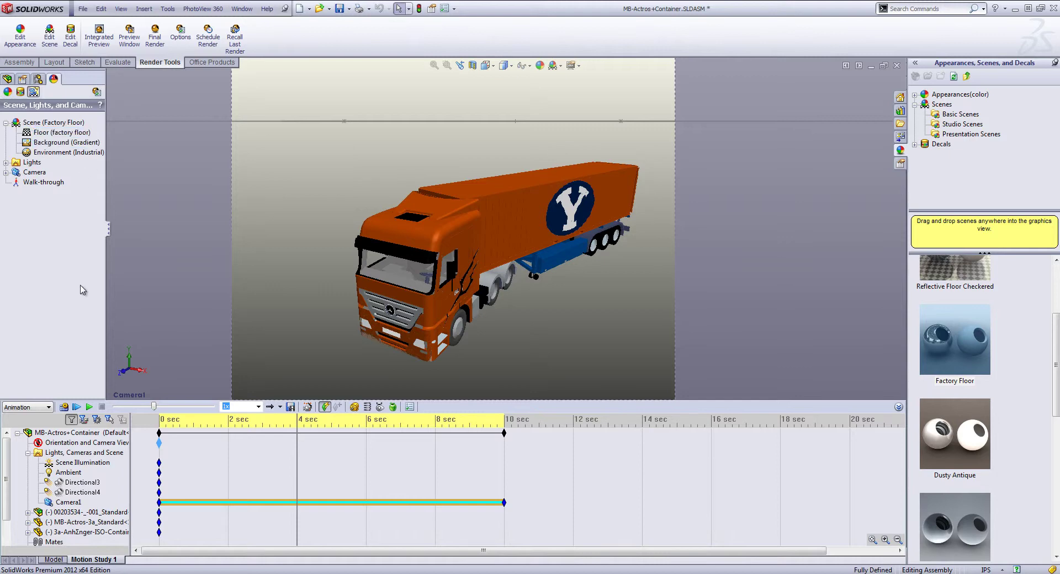